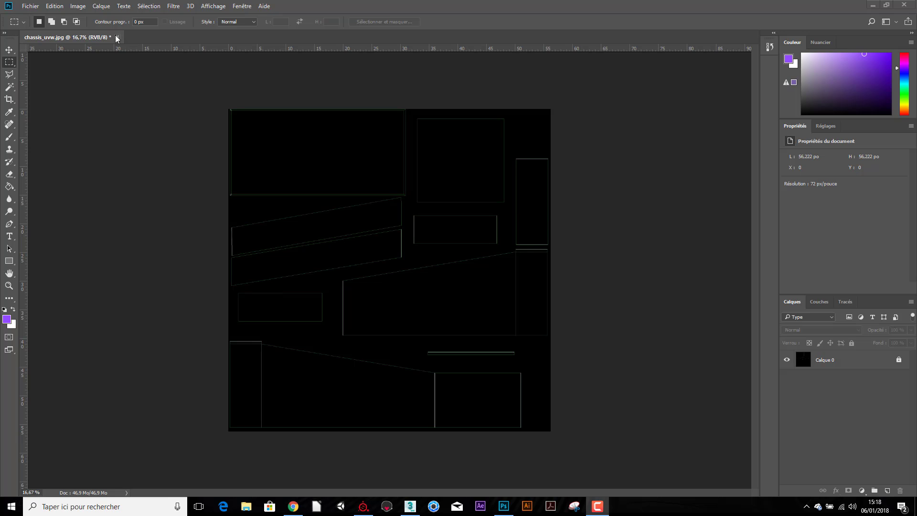
Close the texture without saving and reopen chassis_uvw.jpg from the textures folder.
left_click(117, 37)
left_click(459, 194)
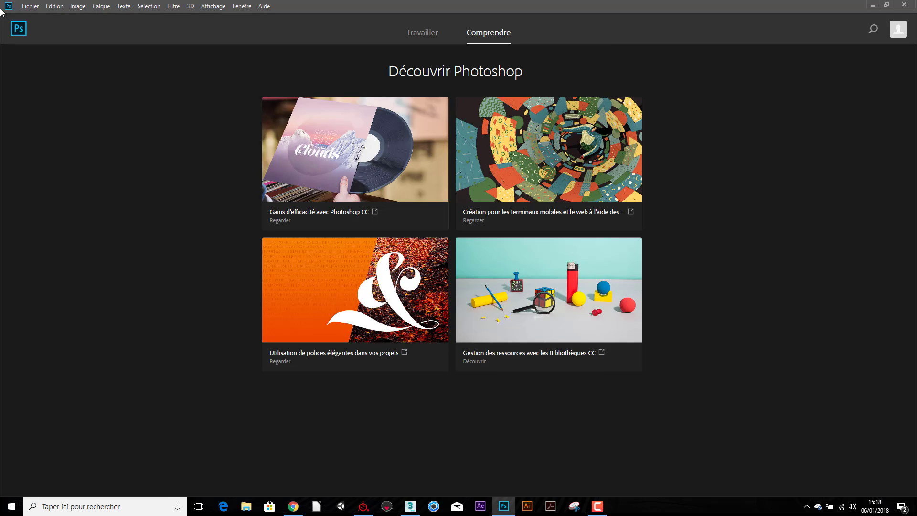
left_click(30, 6)
left_click(43, 28)
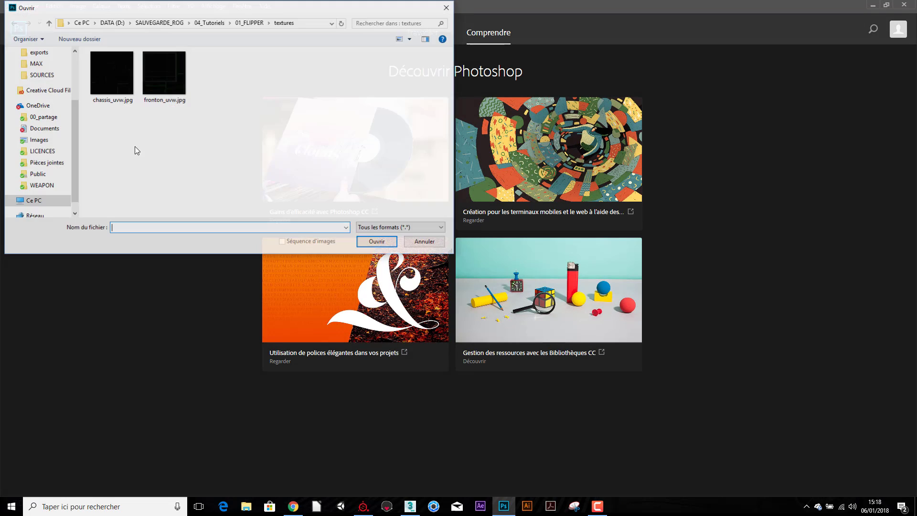
left_click(115, 91)
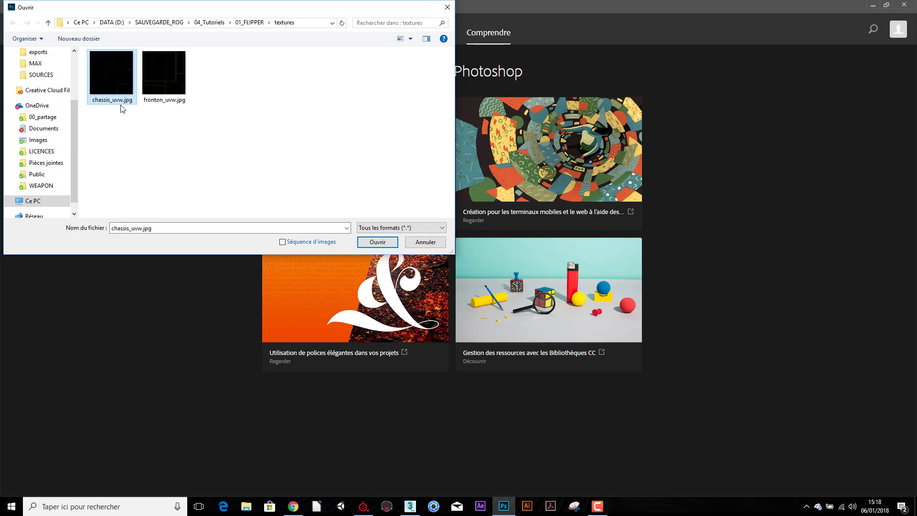
left_click(377, 242)
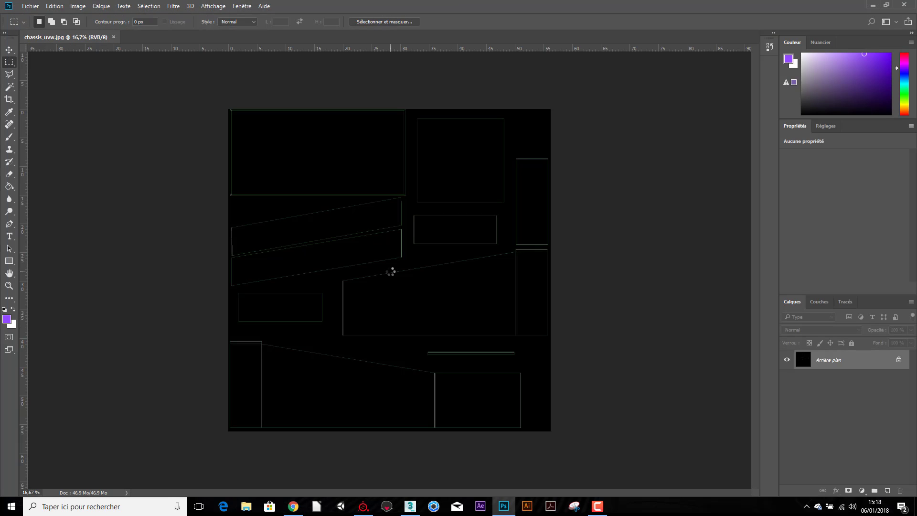
Unlock the background, rename it gabarit, and invert it to lines on white.
left_click(899, 361)
double_click(822, 361)
type("gabarit")
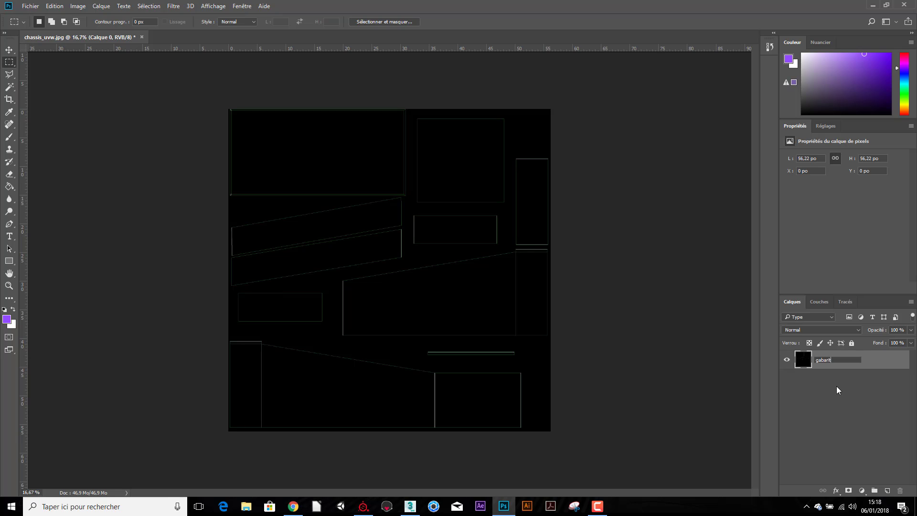
key("Return")
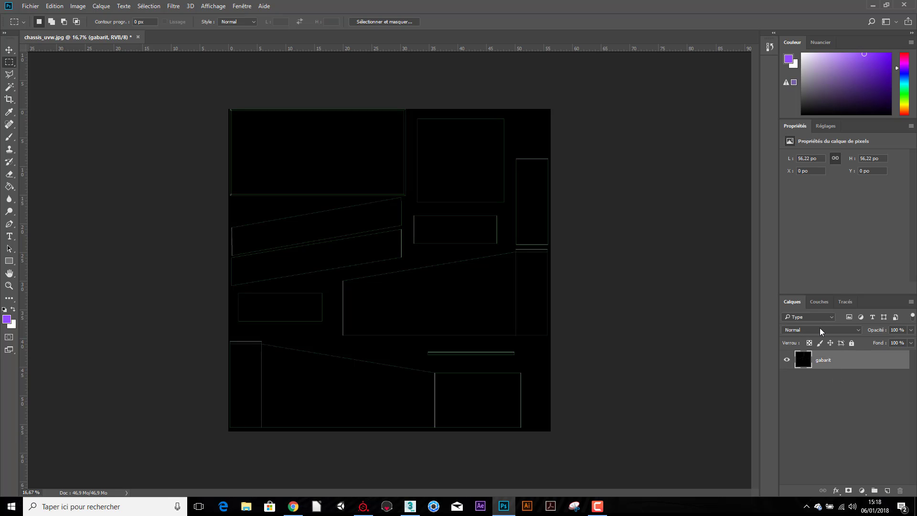
left_click(77, 5)
mouse_move(88, 30)
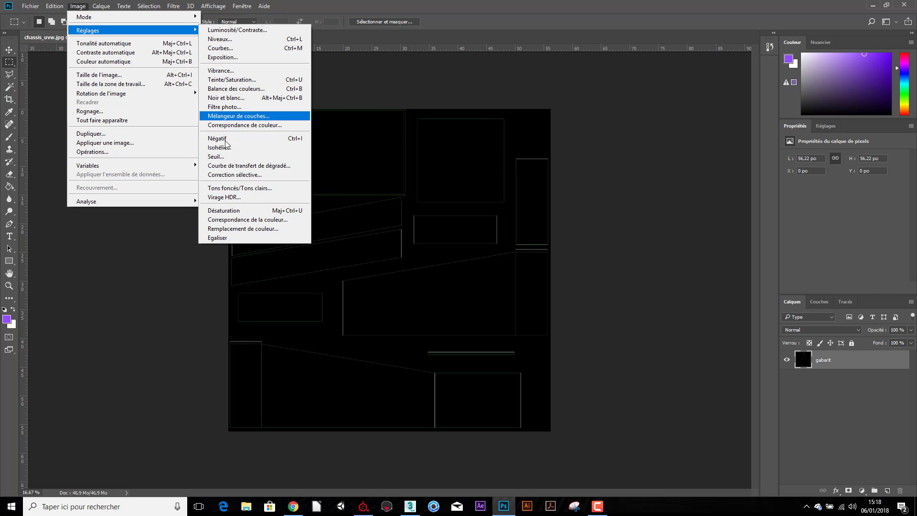
left_click(220, 138)
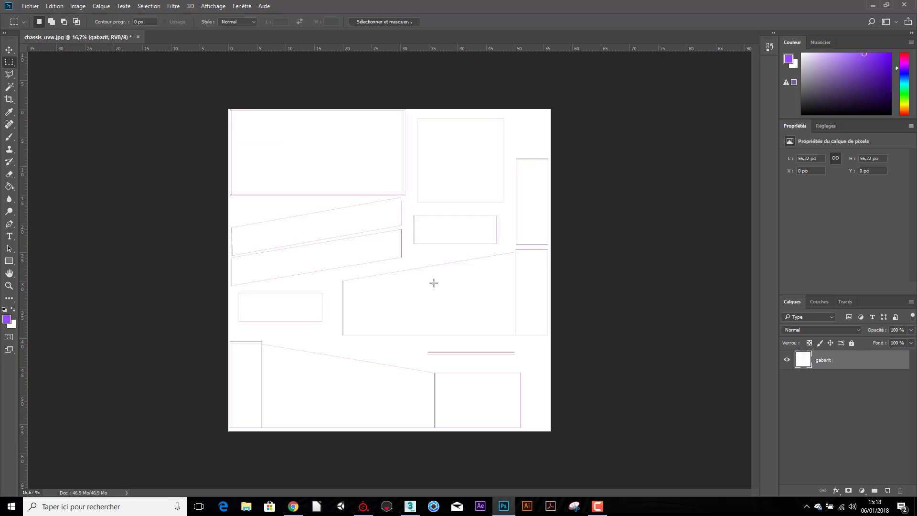
Set the gabarit layer to Produit blending and lock it completely.
left_click(812, 330)
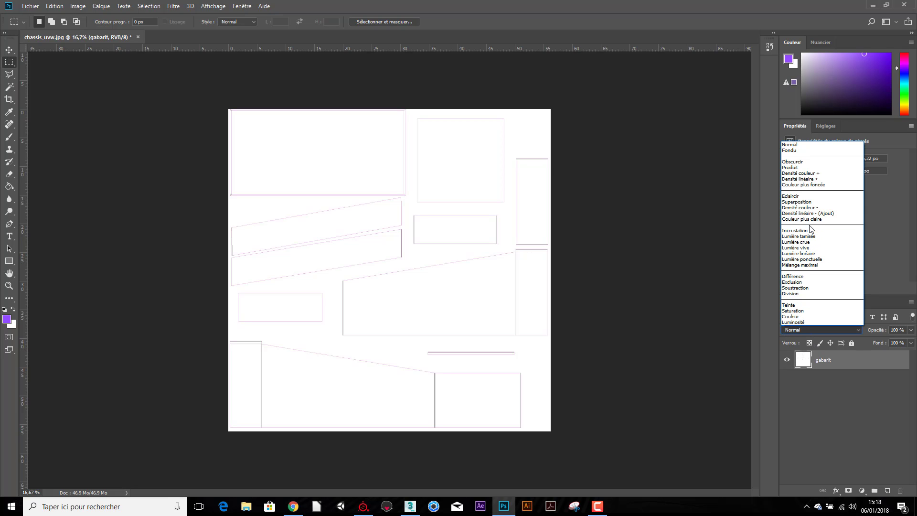
left_click(802, 168)
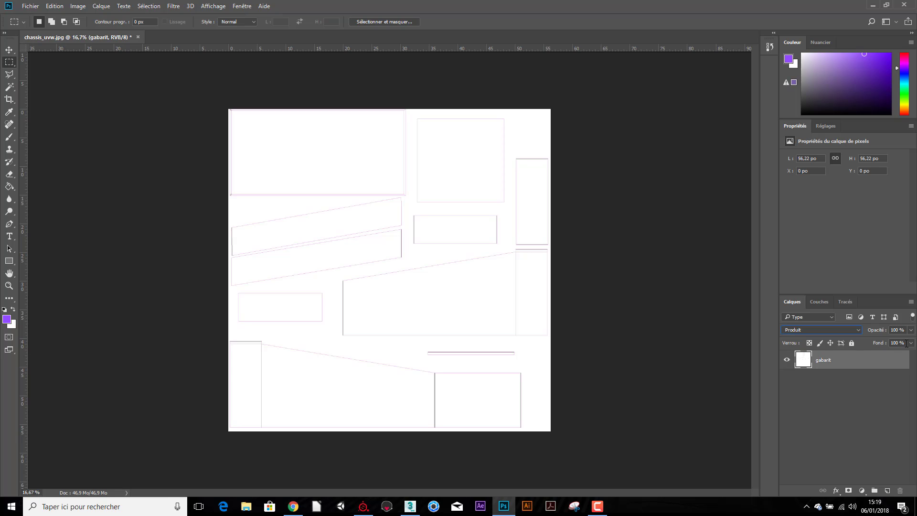
left_click(851, 343)
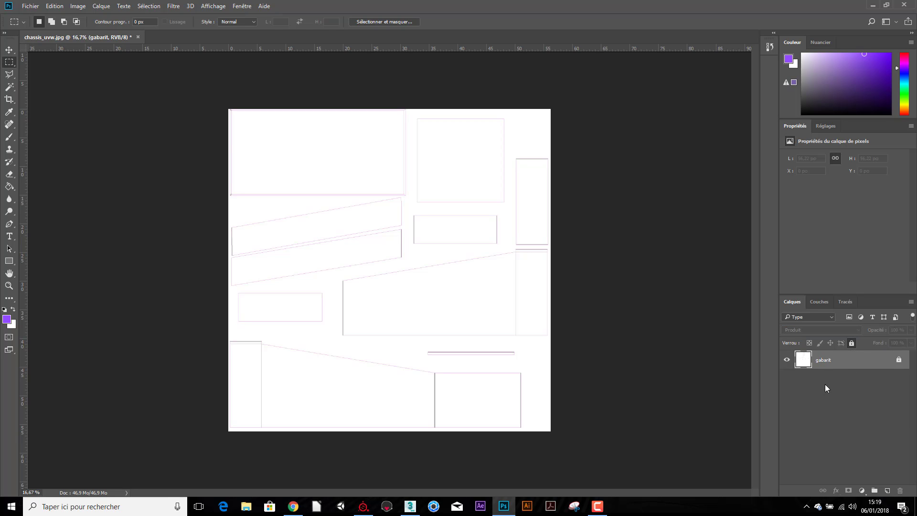
left_click(825, 400)
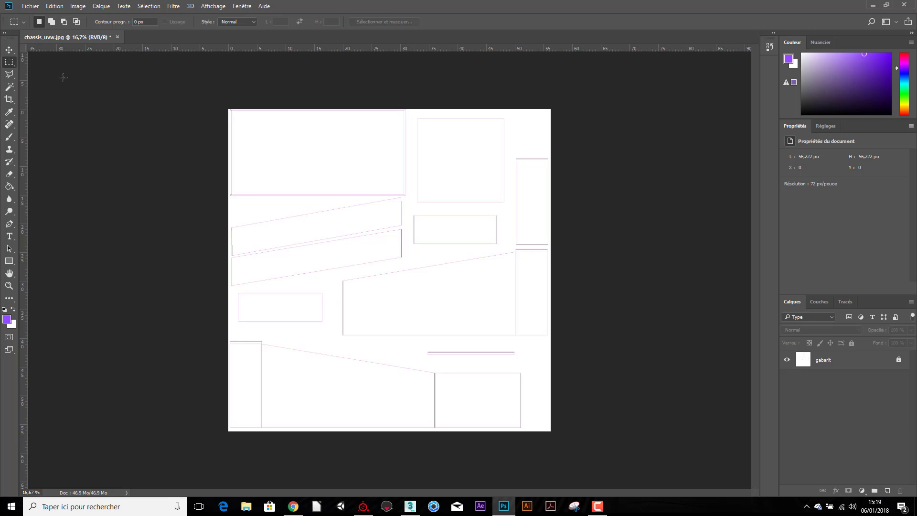
scroll(320, 215, "up", 2)
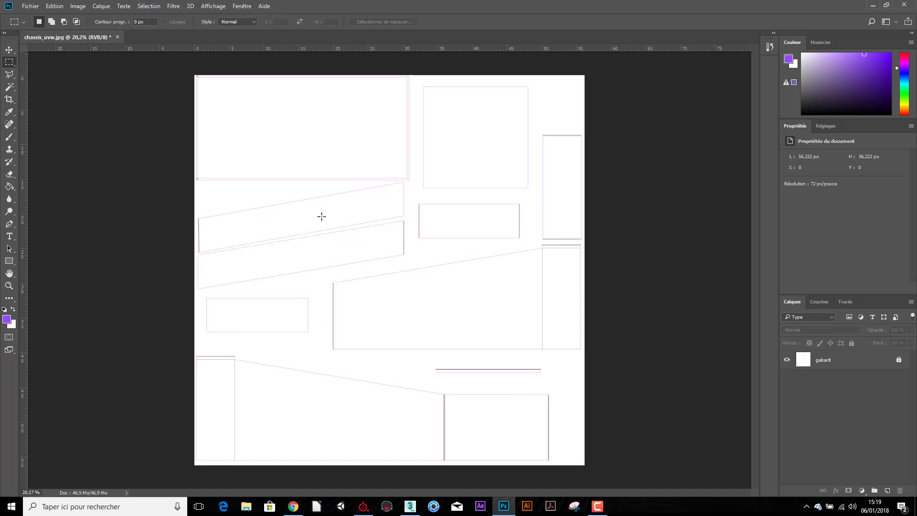
scroll(320, 215, "up", 2)
scroll(322, 217, "up", 1)
scroll(410, 188, "up", 1)
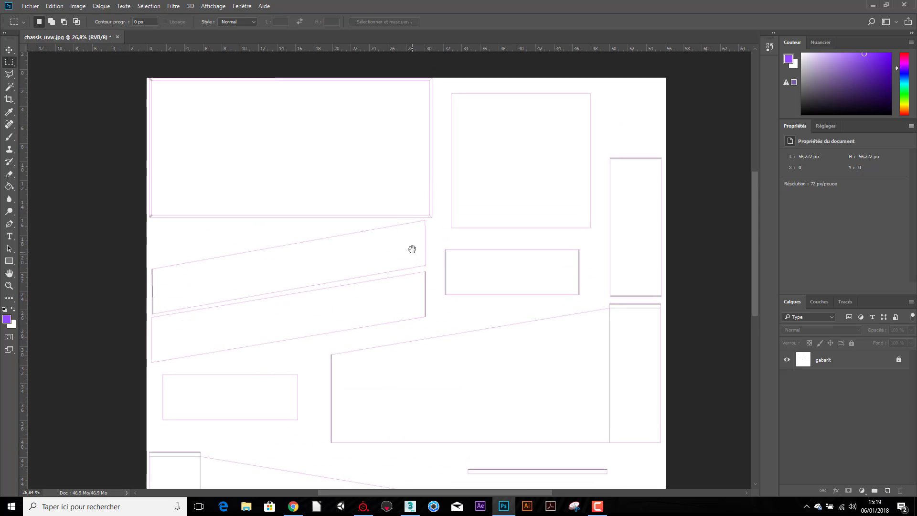
scroll(411, 250, "down", 1)
scroll(412, 194, "down", 2)
scroll(424, 202, "down", 1)
left_click_drag(425, 268, 424, 256)
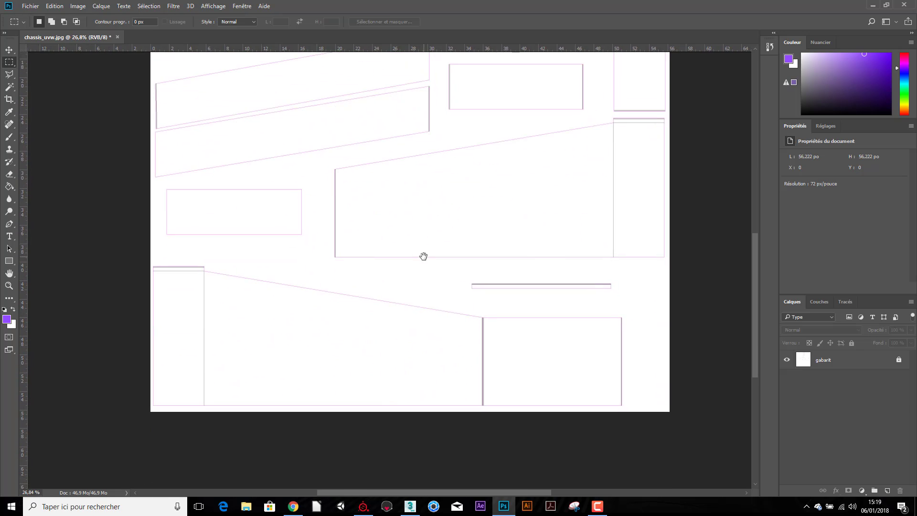
Browse the star wars fan art, concept art and logo png image results in Chrome.
left_click(293, 506)
scroll(315, 298, "up", 4)
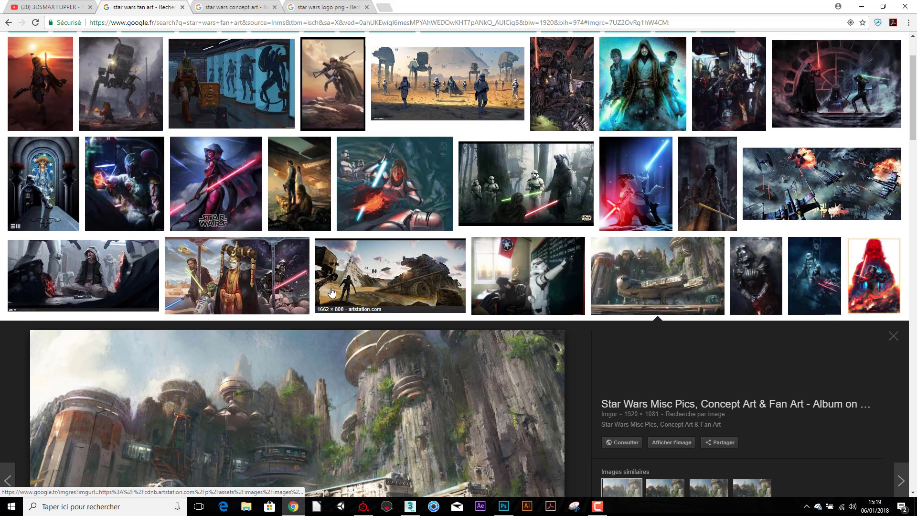
scroll(334, 325, "down", 2)
scroll(342, 334, "down", 2)
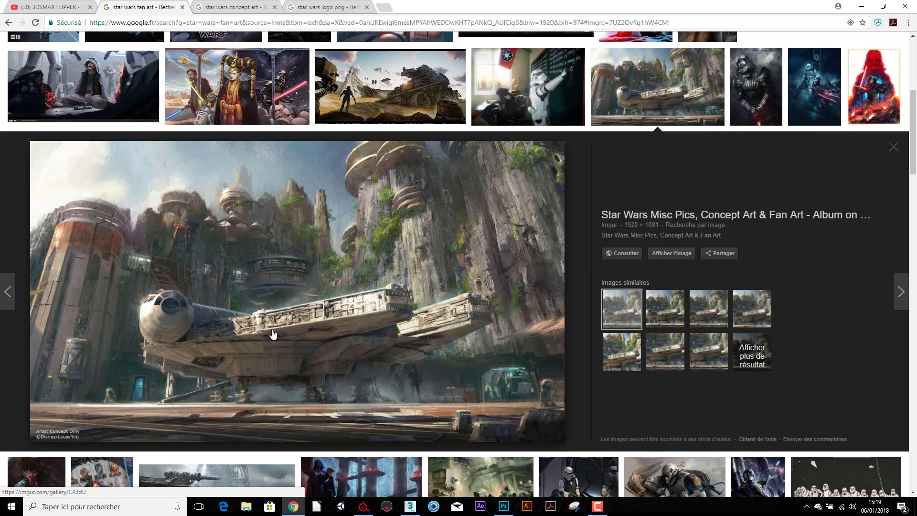
scroll(494, 236, "up", 3)
scroll(287, 144, "up", 3)
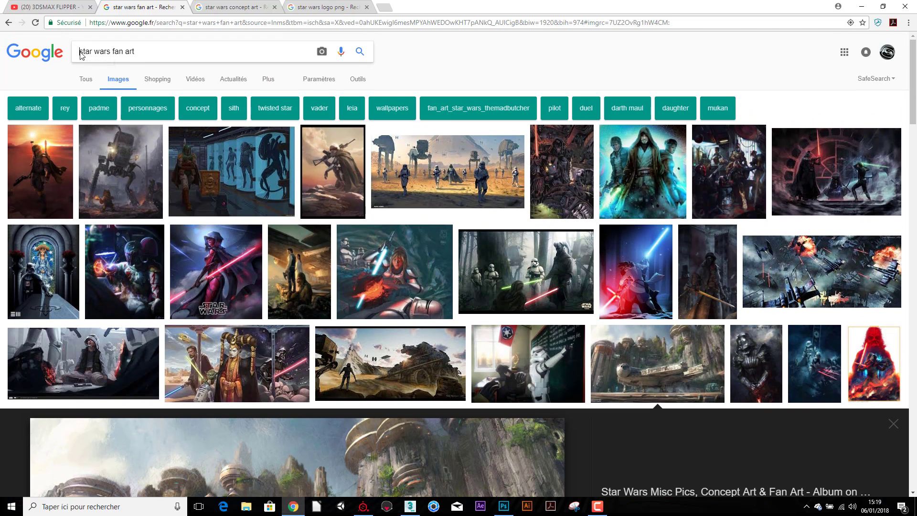
left_click_drag(80, 54, 150, 52)
left_click(227, 9)
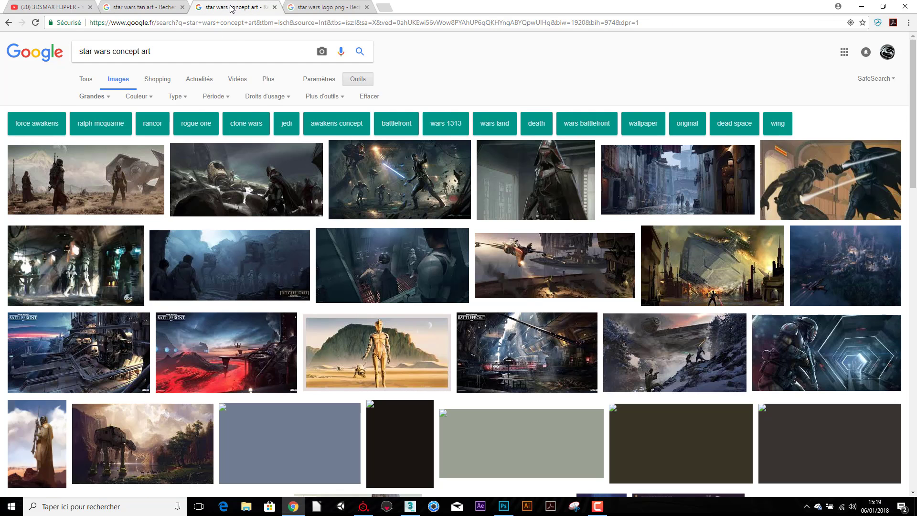
scroll(343, 309, "down", 1)
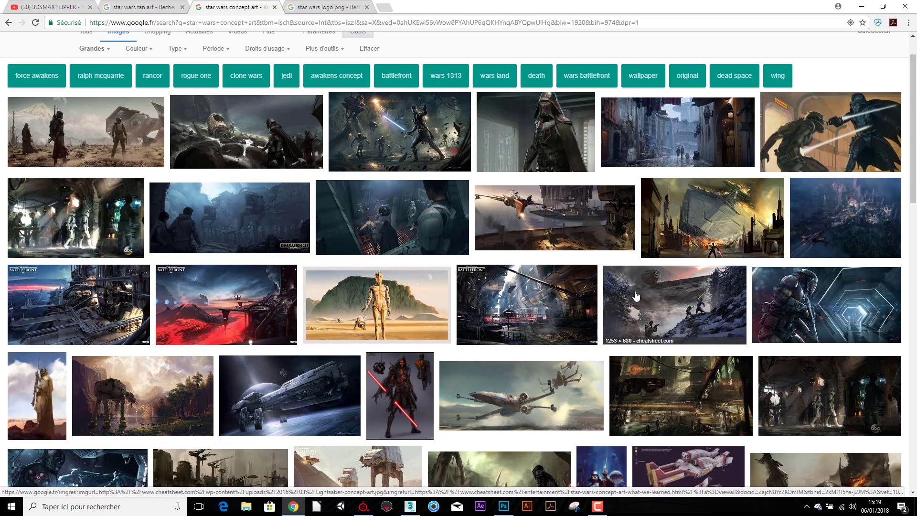
scroll(456, 301, "down", 3)
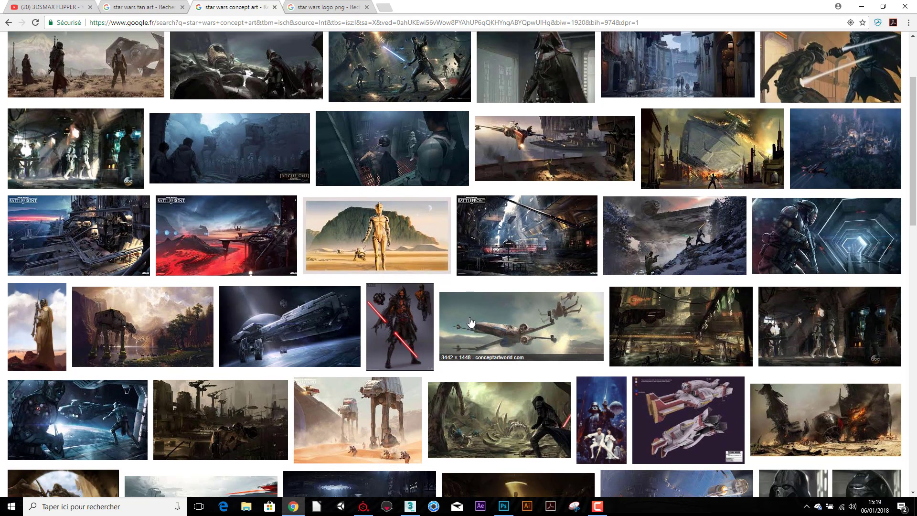
scroll(450, 367, "up", 3)
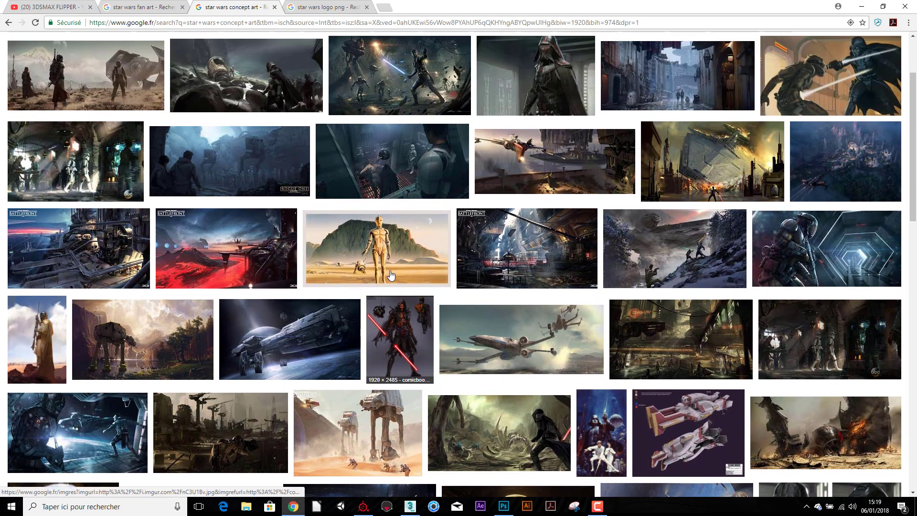
left_click(320, 7)
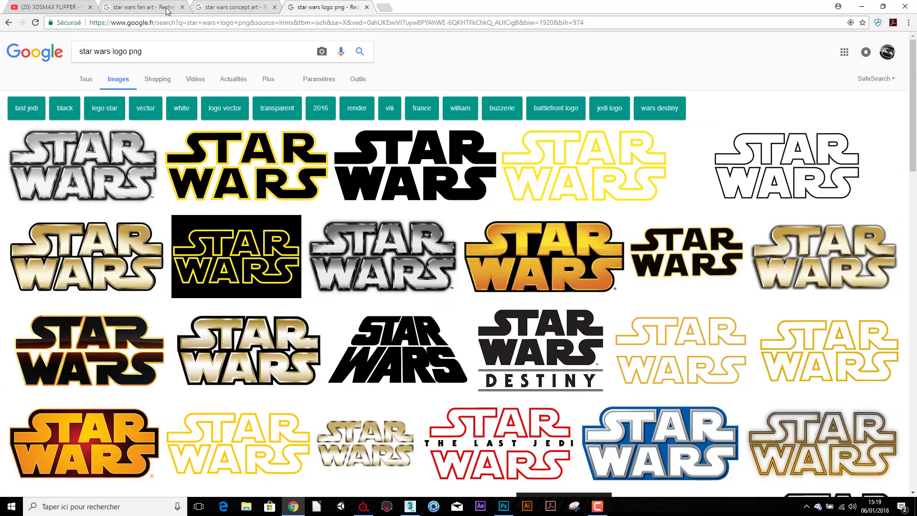
left_click(149, 7)
scroll(373, 255, "down", 1)
scroll(411, 246, "down", 2)
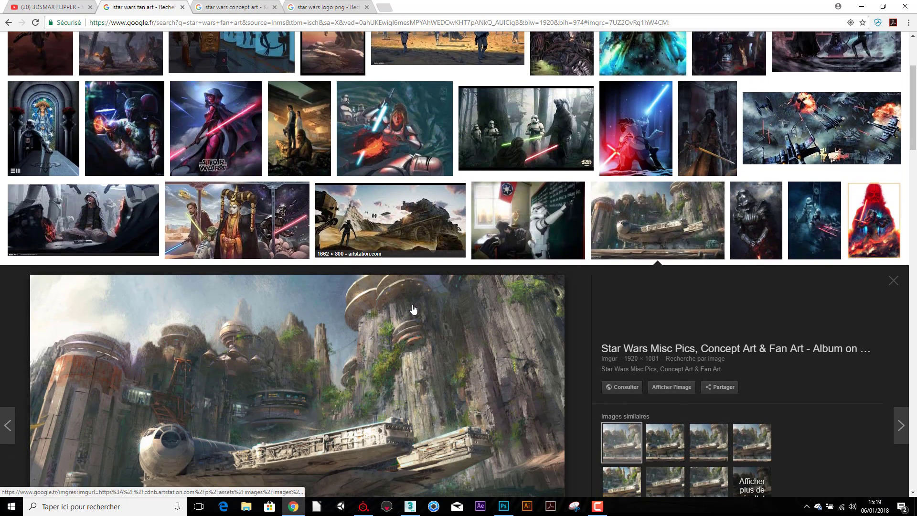
Open the trooper and crashed ship fan art full-size and copy it to the clipboard.
left_click(410, 241)
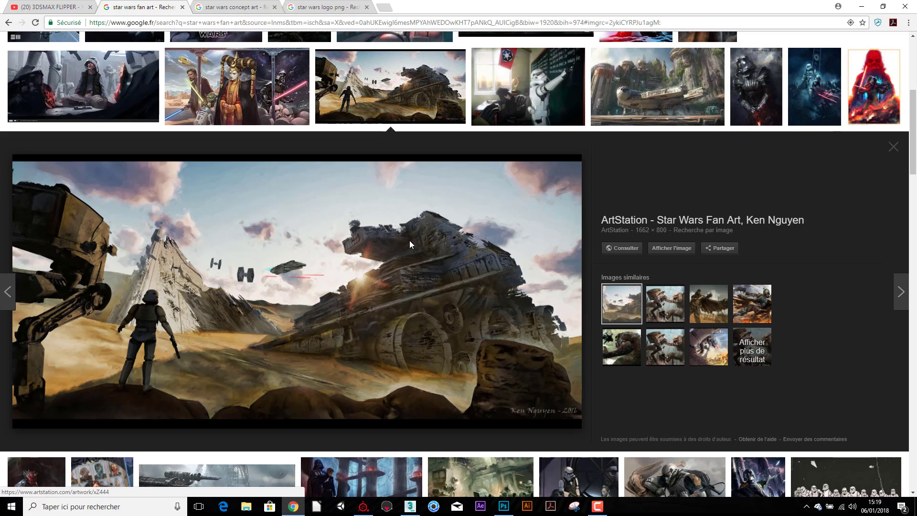
left_click(679, 251)
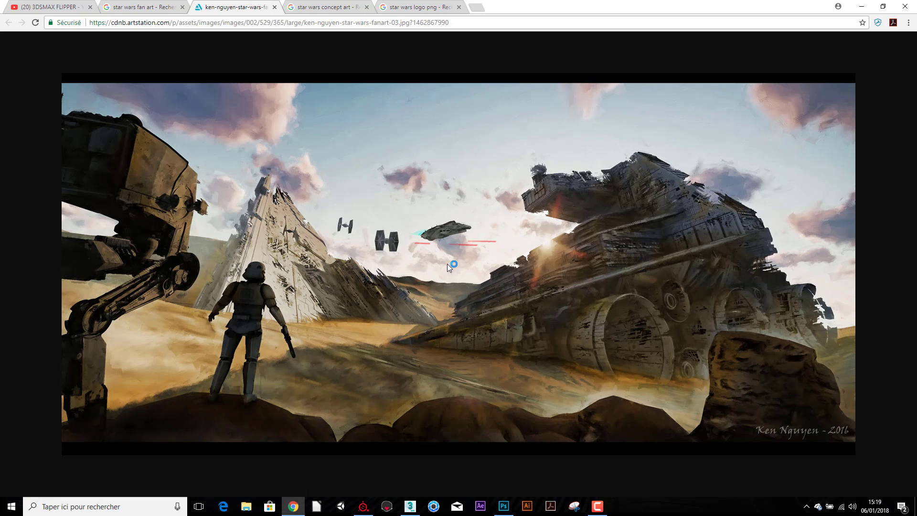
right_click(448, 265)
left_click(487, 293)
left_click(503, 506)
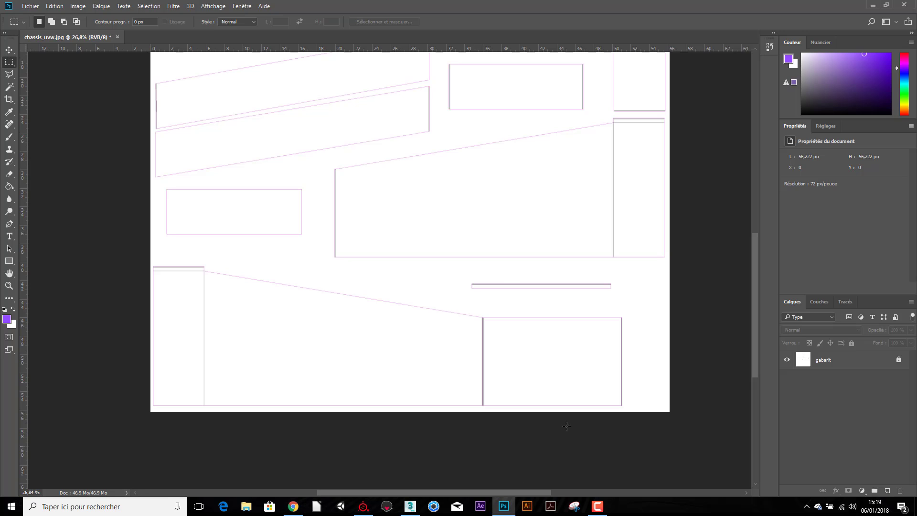
Paste the fan art as a new layer and view its image size in pixels.
left_click(55, 6)
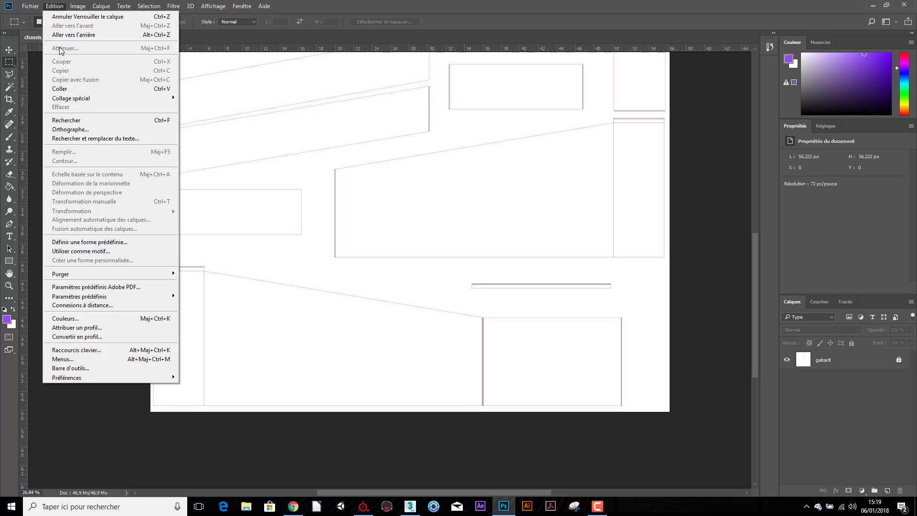
left_click(60, 89)
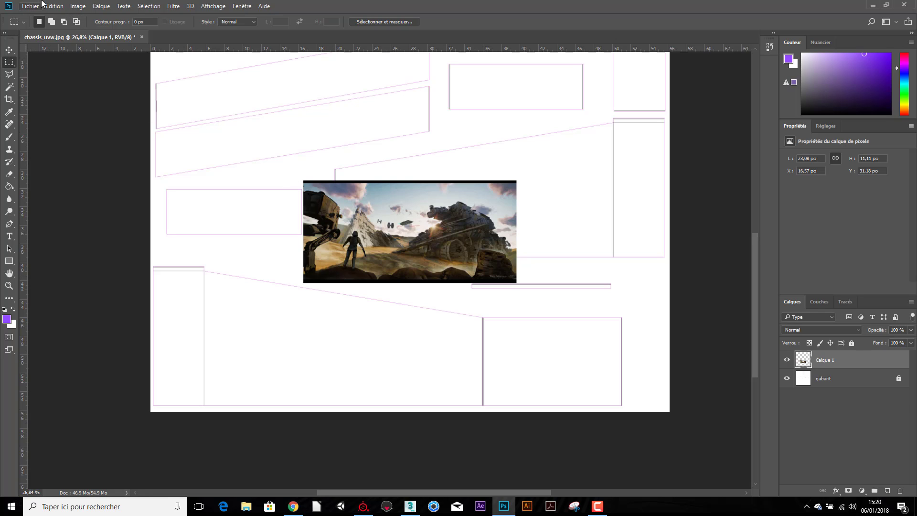
left_click(79, 7)
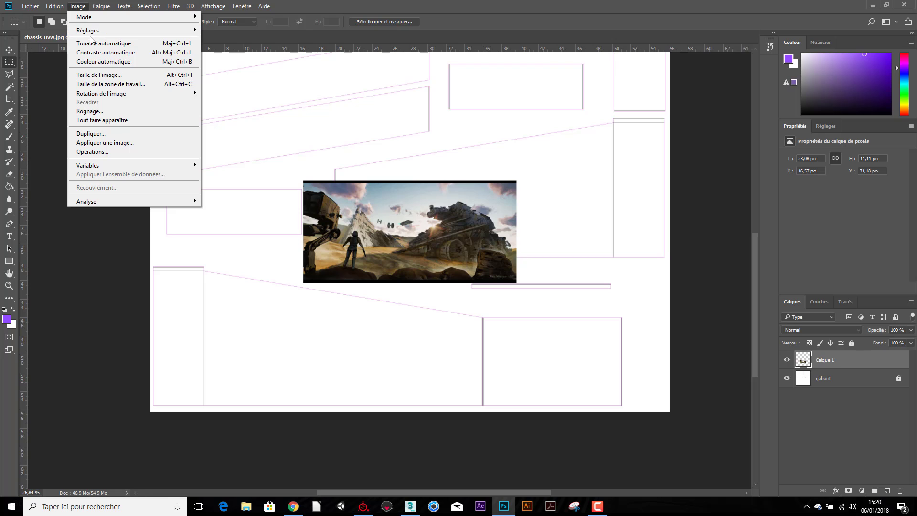
left_click(97, 75)
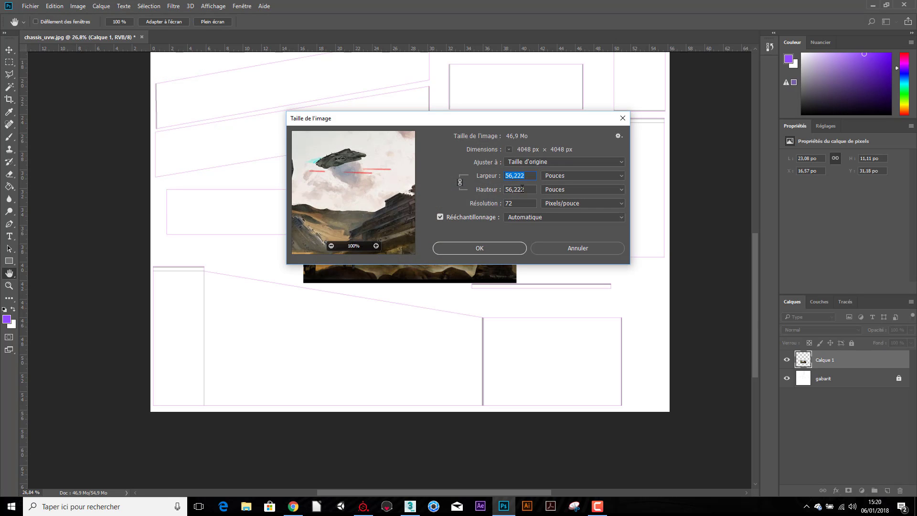
left_click(571, 177)
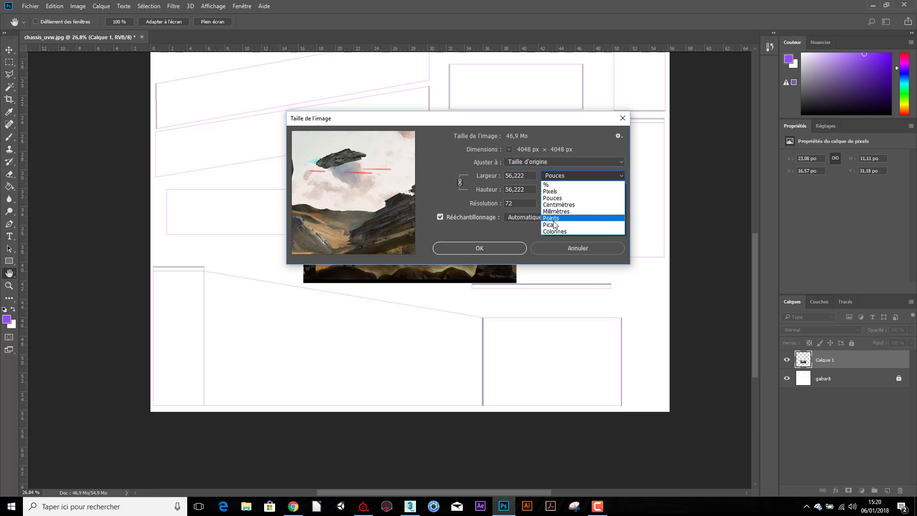
left_click(553, 191)
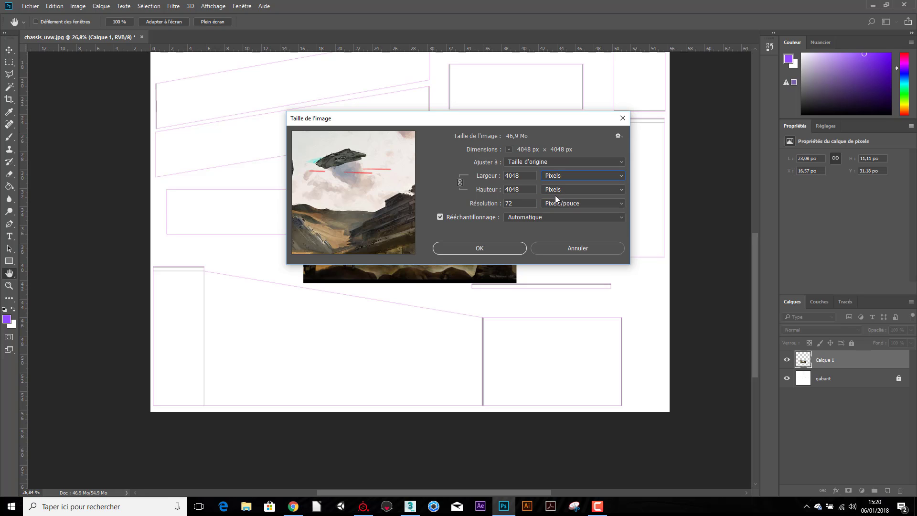
Delete the pasted Calque 1 layer, leaving only gabarit, and go back to Chrome.
left_click_drag(520, 175, 512, 176)
left_click(565, 248)
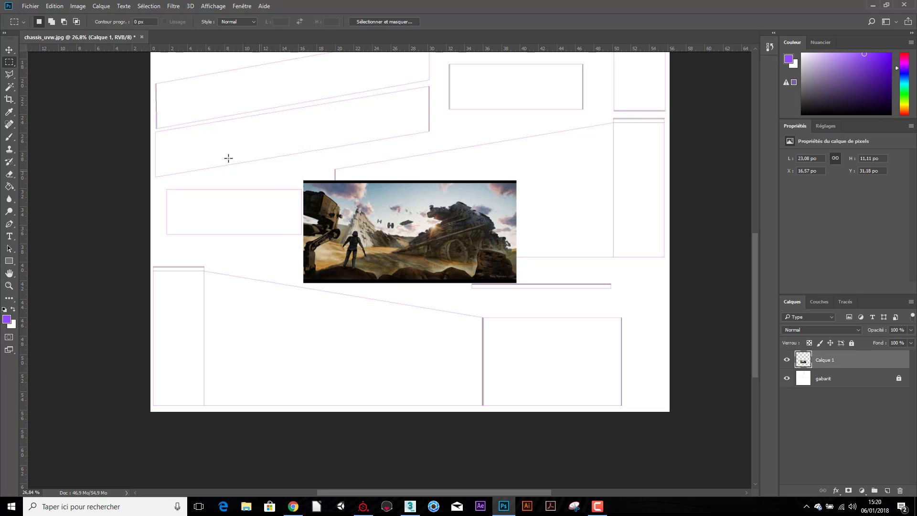
left_click_drag(829, 357, 900, 490)
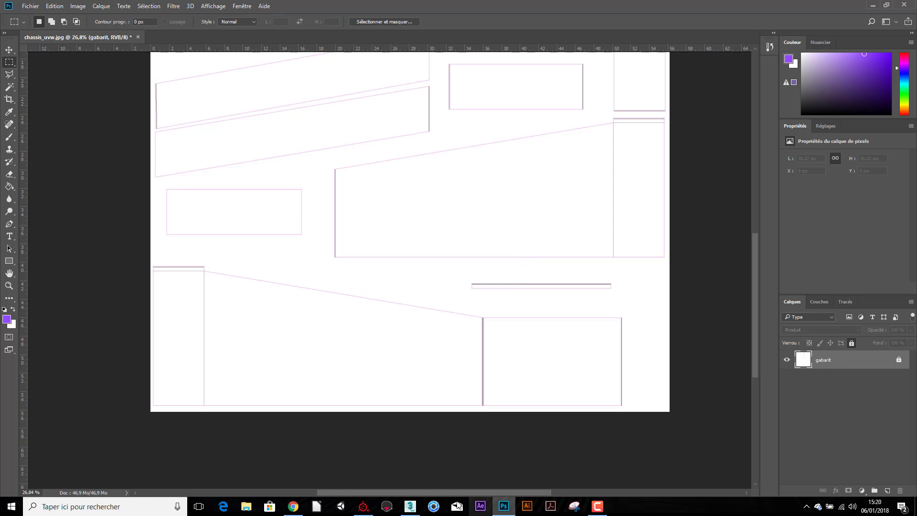
left_click(293, 508)
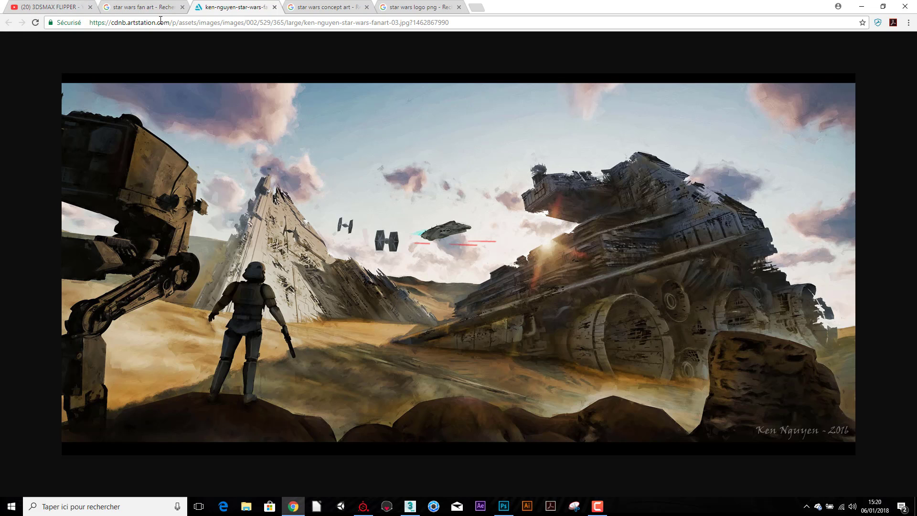
Filter the star wars fan art results to images larger than 4 Mpx.
left_click(275, 8)
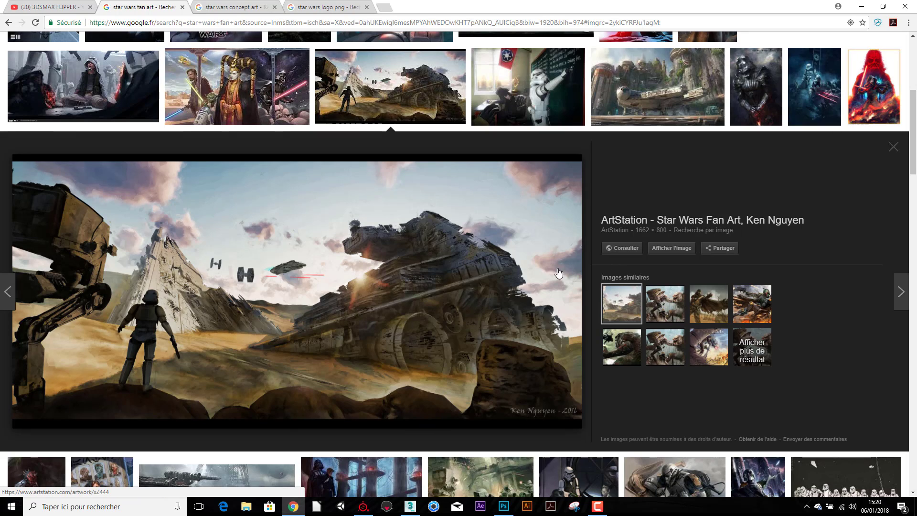
scroll(582, 194, "down", 1)
scroll(583, 189, "up", 1)
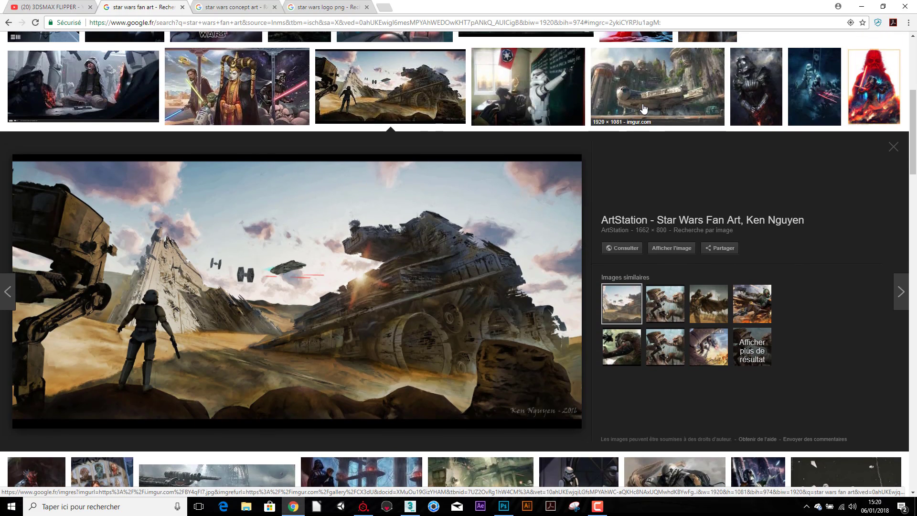
left_click(643, 109)
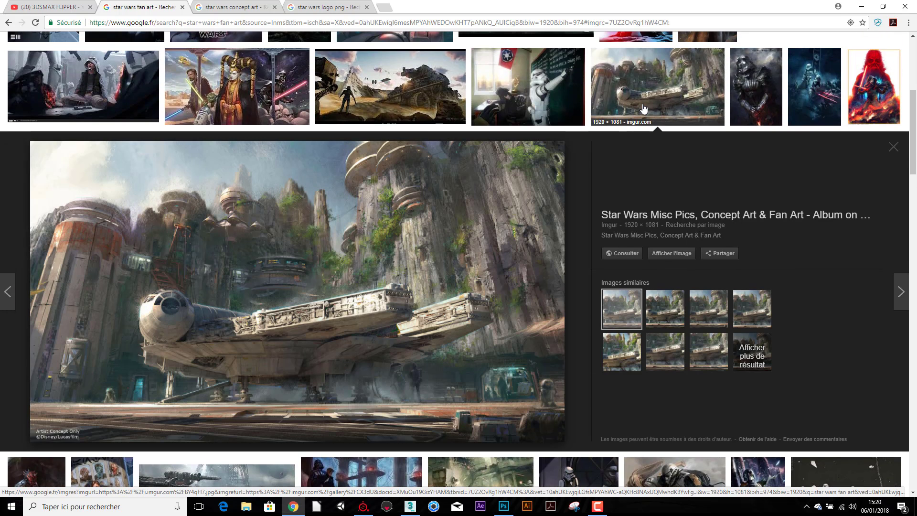
scroll(641, 111, "up", 3)
scroll(430, 143, "up", 3)
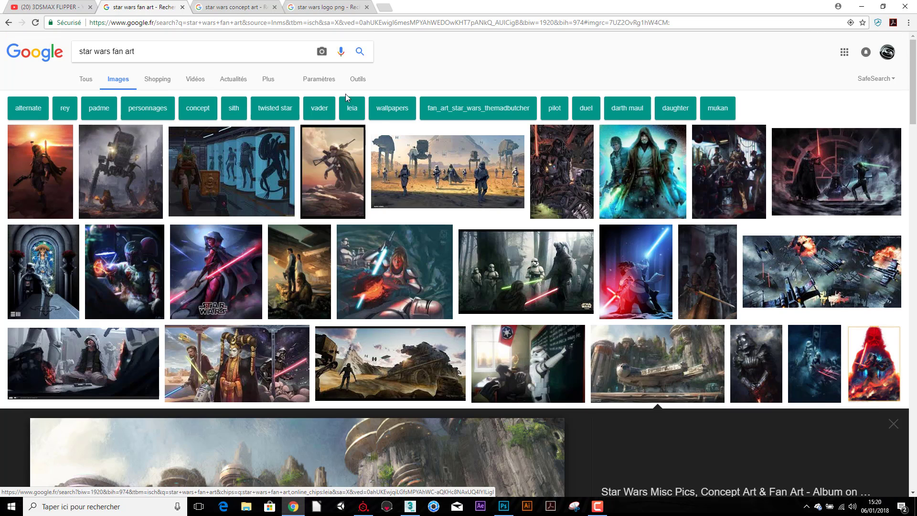
left_click(357, 80)
left_click(87, 96)
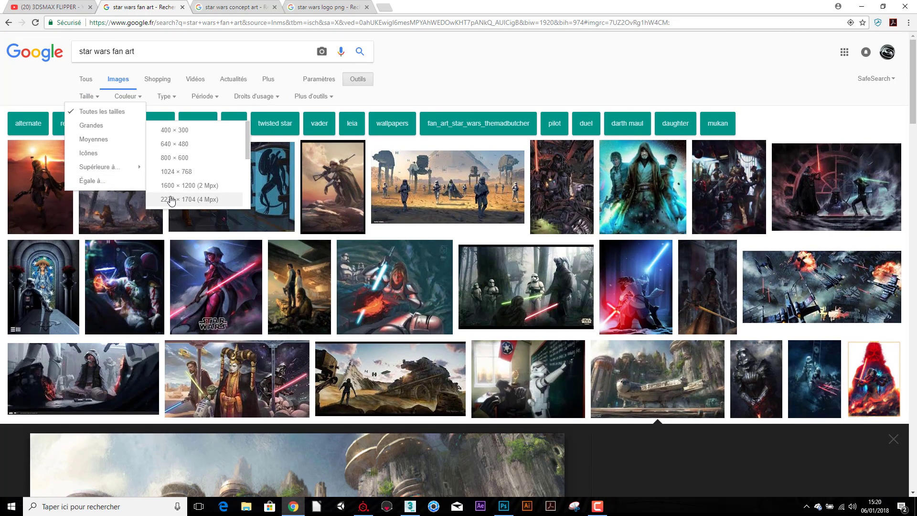
left_click(171, 200)
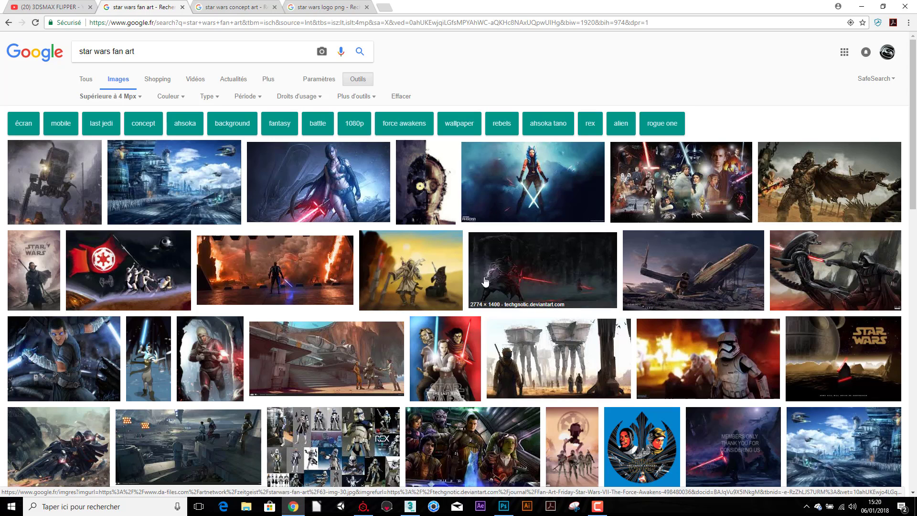
scroll(284, 302, "down", 2)
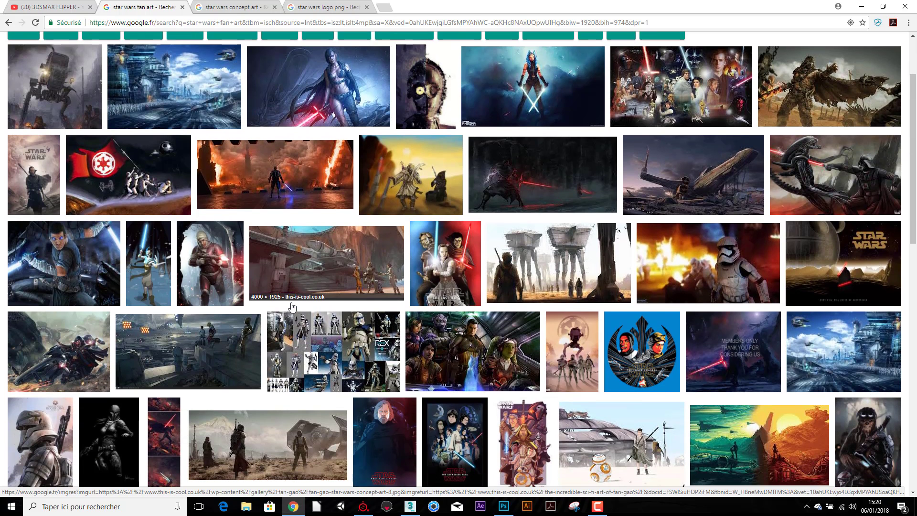
scroll(339, 304, "down", 2)
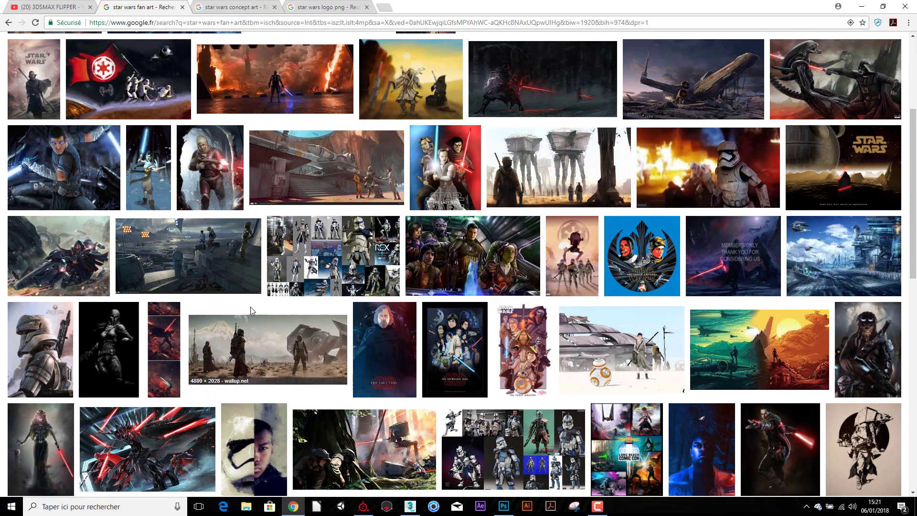
scroll(296, 307, "up", 5)
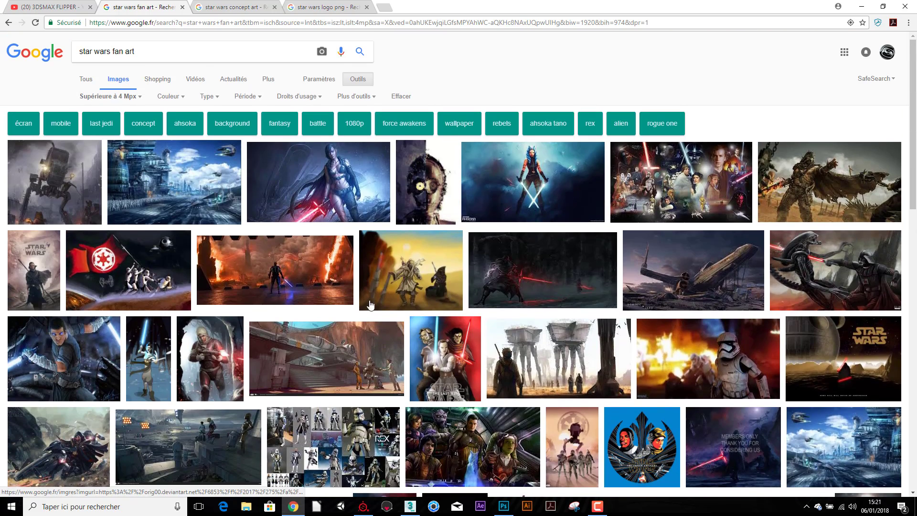
left_click(821, 178)
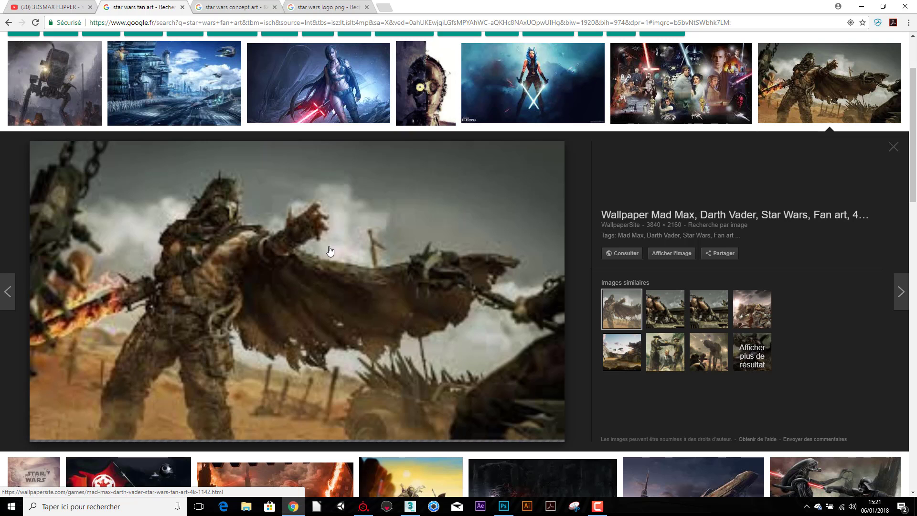
Apply the same larger-than-4 Mpx size filter to the star wars concept art results.
left_click(246, 8)
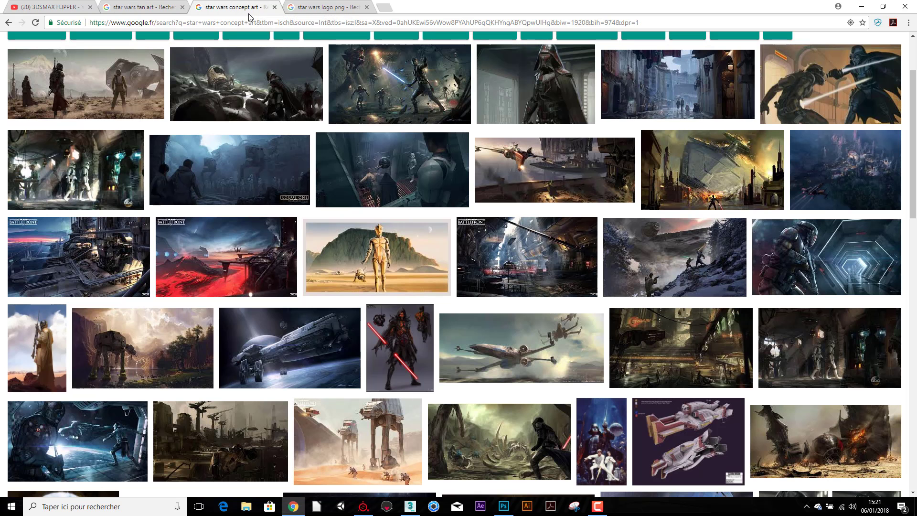
scroll(363, 143, "up", 2)
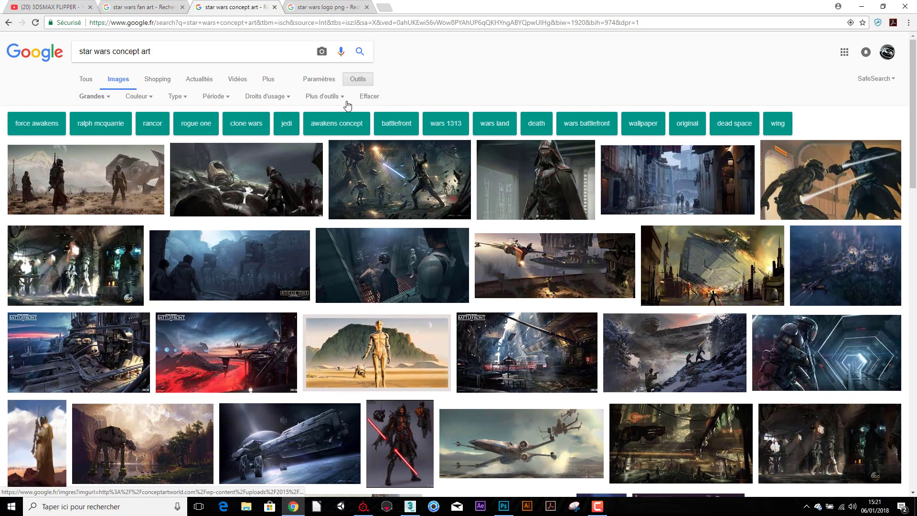
left_click(108, 99)
mouse_move(96, 167)
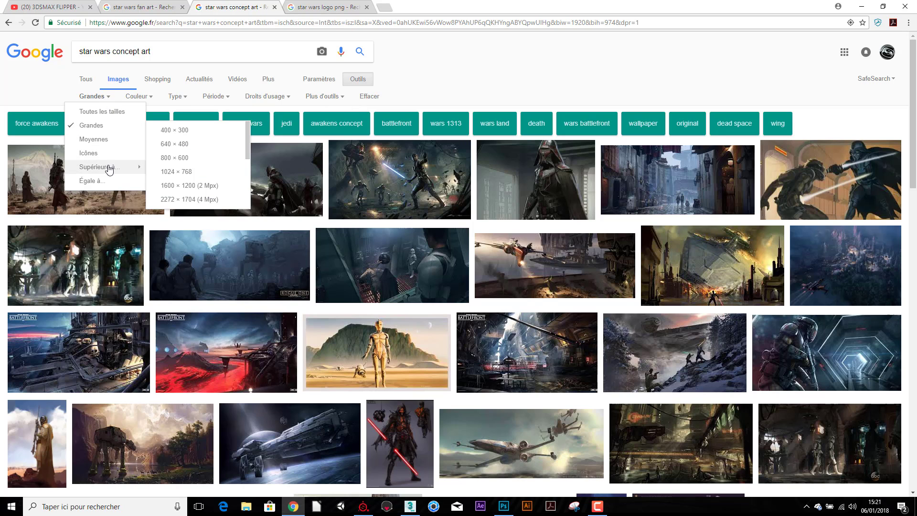
left_click(185, 199)
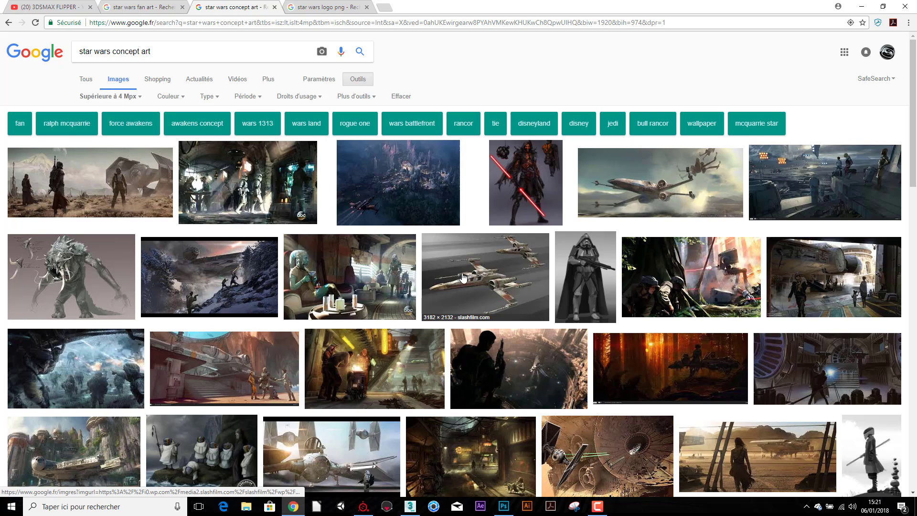
scroll(464, 279, "down", 1)
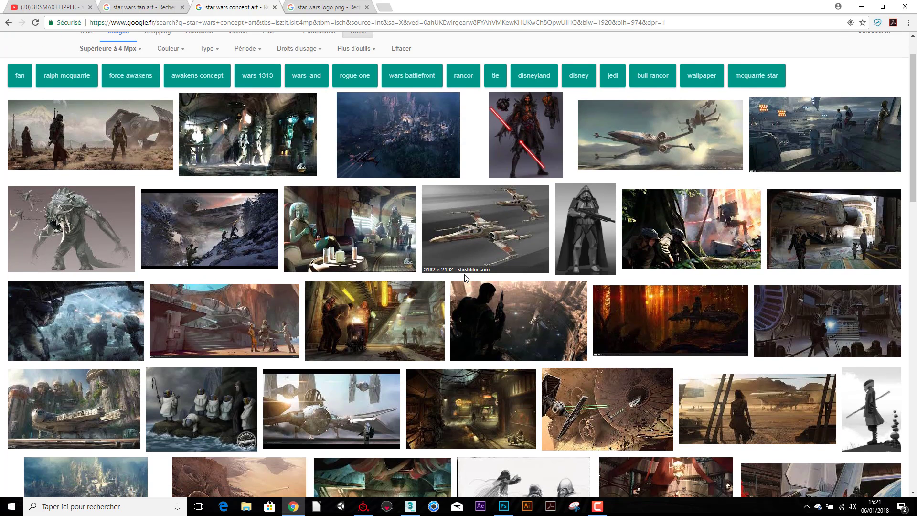
scroll(465, 279, "down", 1)
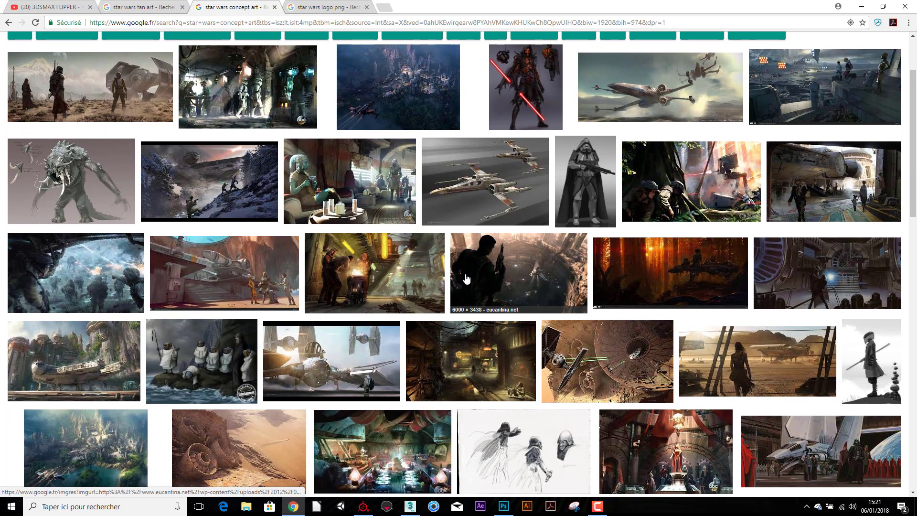
scroll(465, 278, "down", 1)
scroll(466, 278, "down", 2)
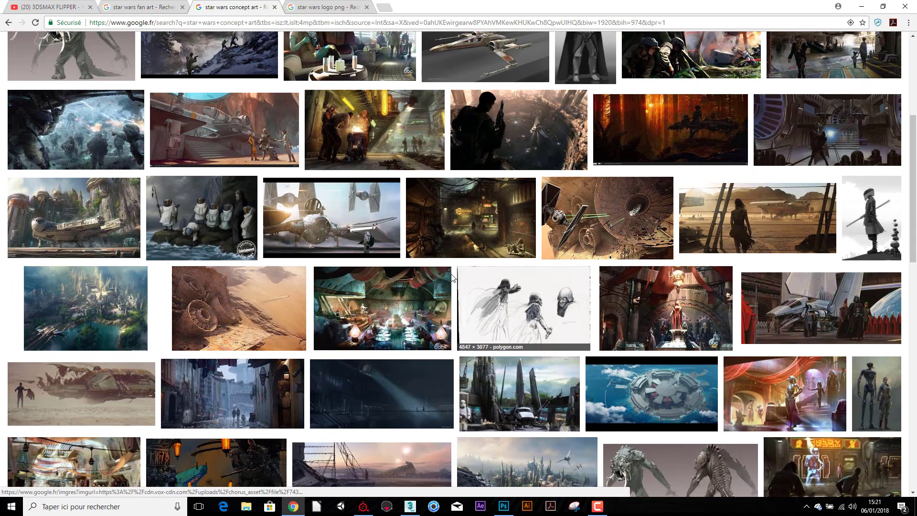
Open the Millennium Falcon concept art full-size in a new tab and browse the search tabs.
left_click(90, 230)
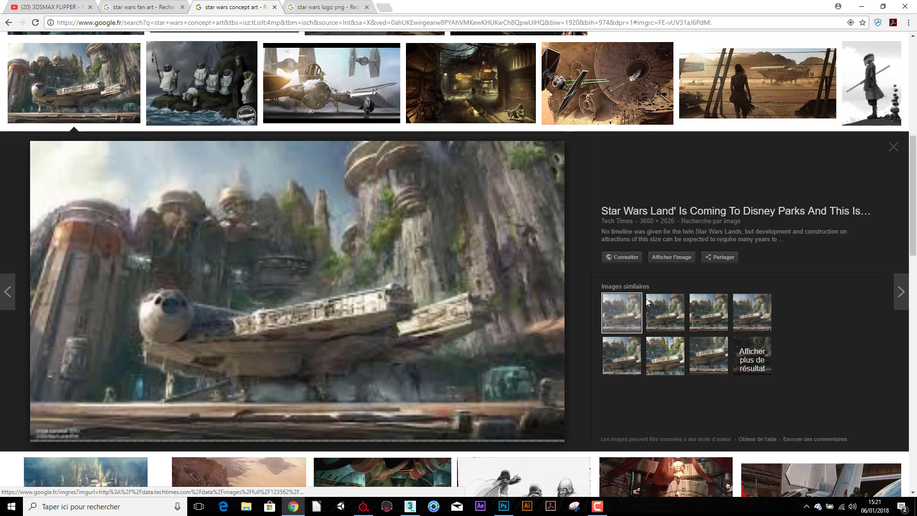
left_click(678, 262)
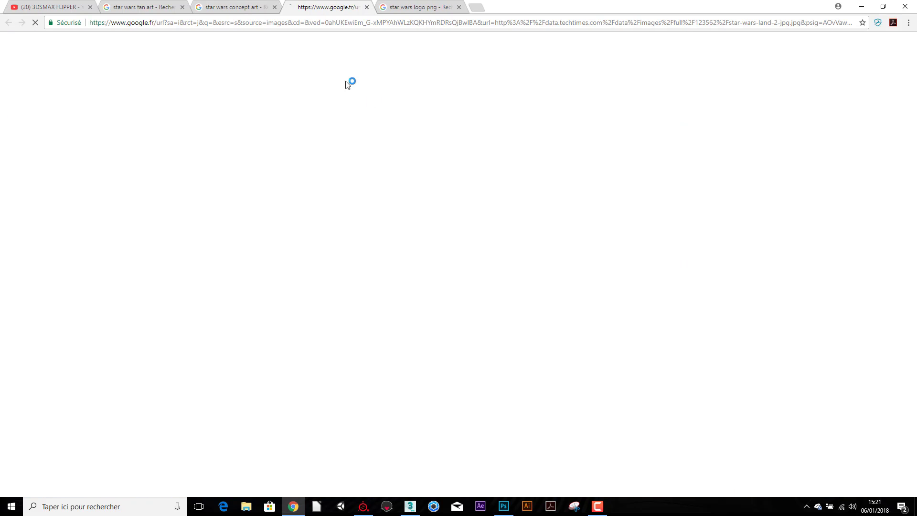
left_click(239, 9)
left_click(164, 9)
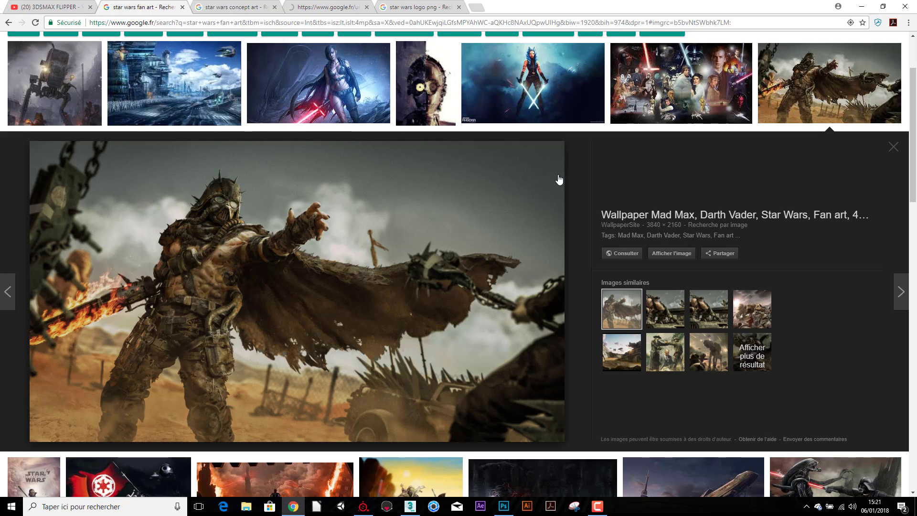
scroll(581, 179, "down", 1)
scroll(581, 178, "down", 4)
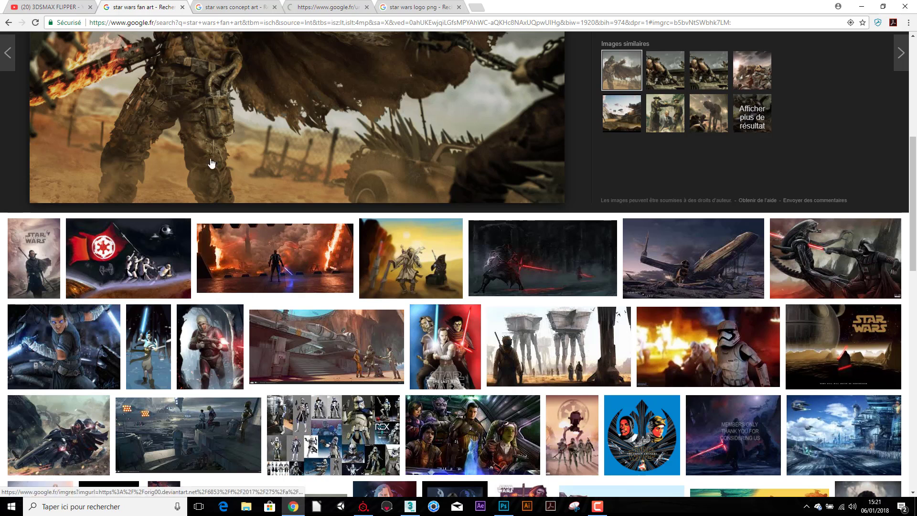
left_click(229, 7)
left_click(324, 8)
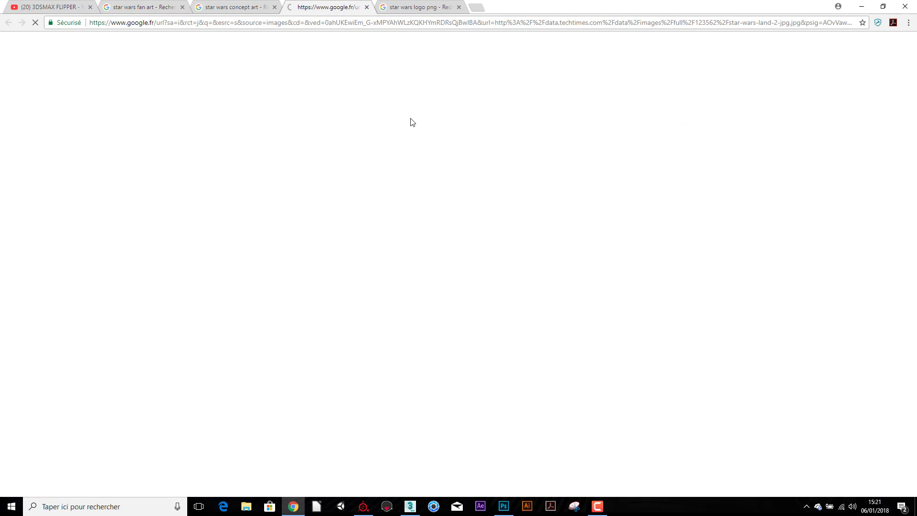
left_click(242, 8)
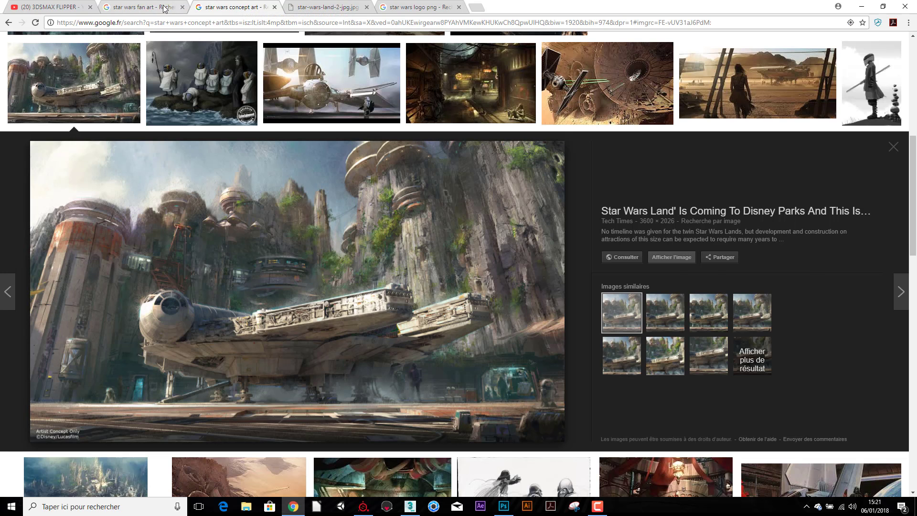
left_click(157, 7)
scroll(549, 353, "down", 1)
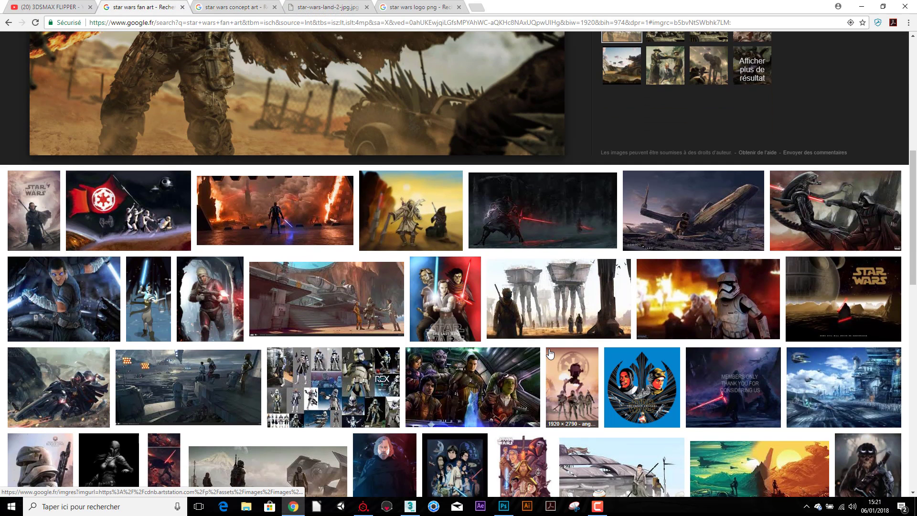
scroll(549, 353, "down", 1)
scroll(551, 353, "down", 1)
scroll(550, 353, "down", 1)
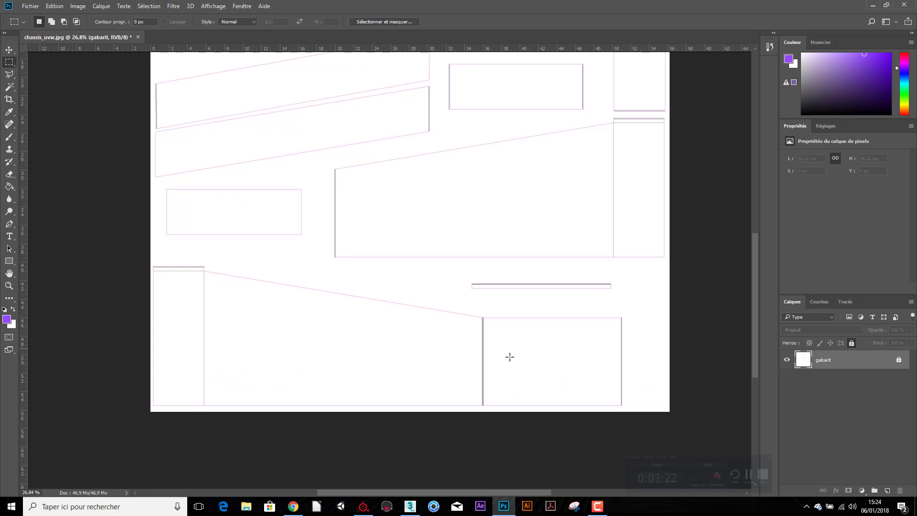
Fit the full-size Falcon image to the window and copy it to the clipboard.
left_click(293, 507)
left_click(480, 248)
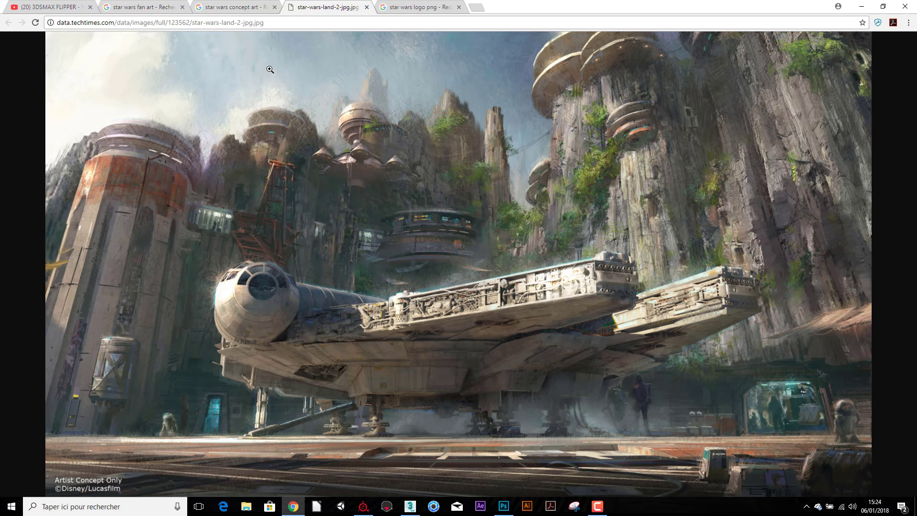
right_click(509, 283)
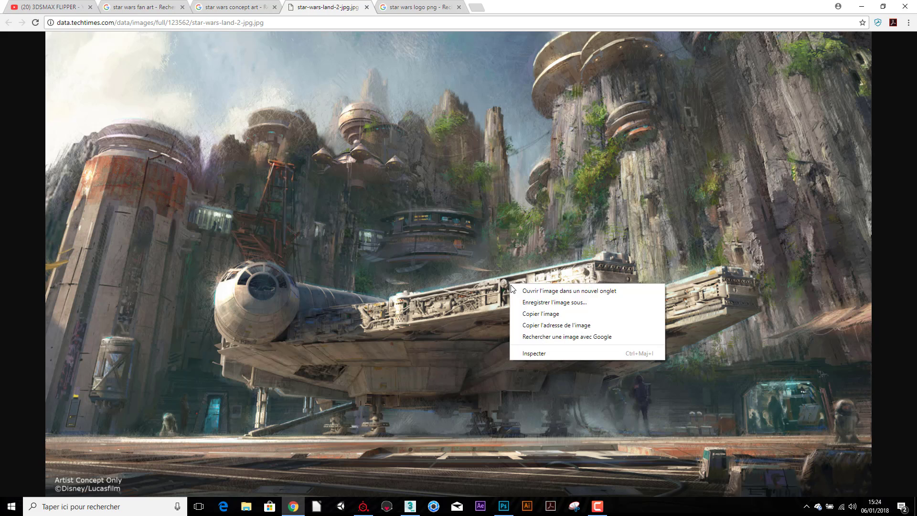
left_click(526, 316)
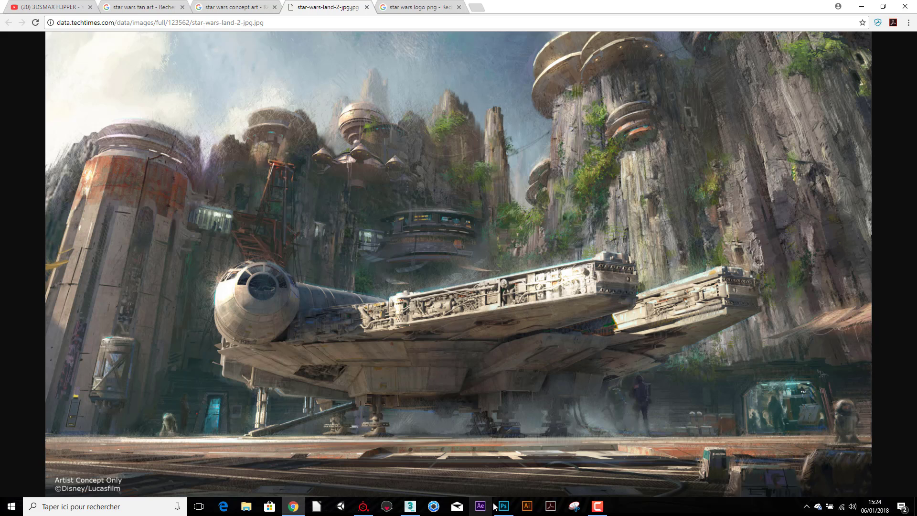
Paste the Millennium Falcon artwork into the Photoshop document as a new layer.
mouse_move(504, 505)
left_click(515, 454)
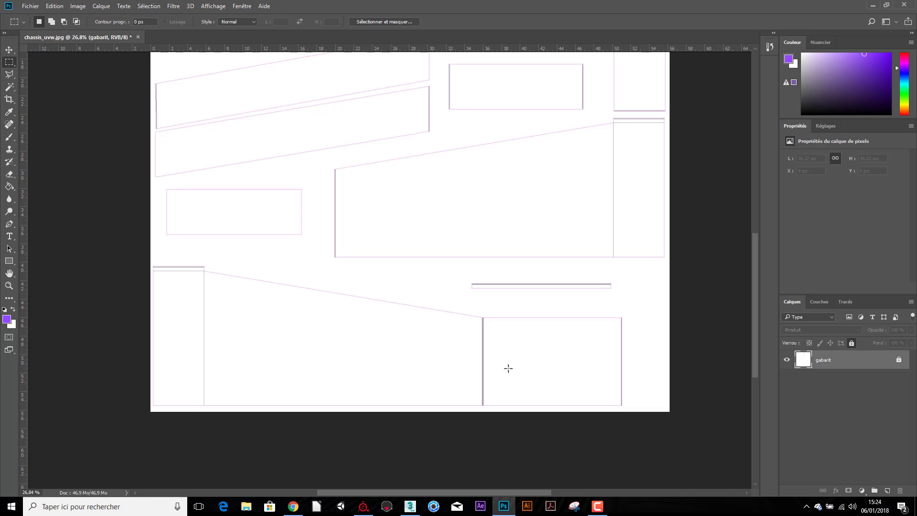
left_click(593, 510)
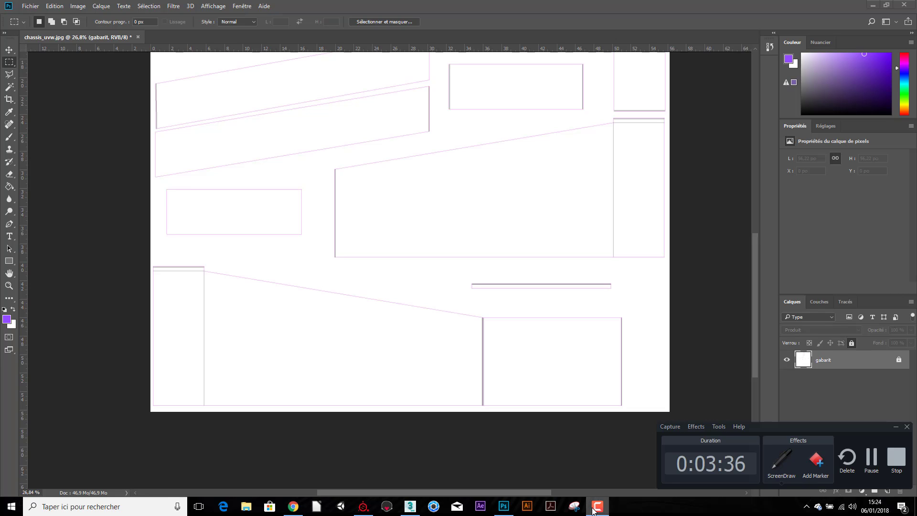
left_click(593, 510)
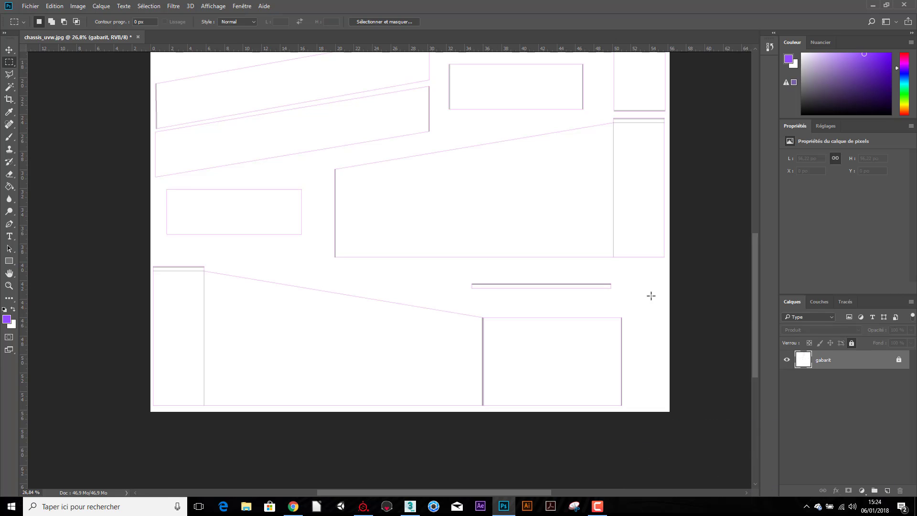
left_click(54, 6)
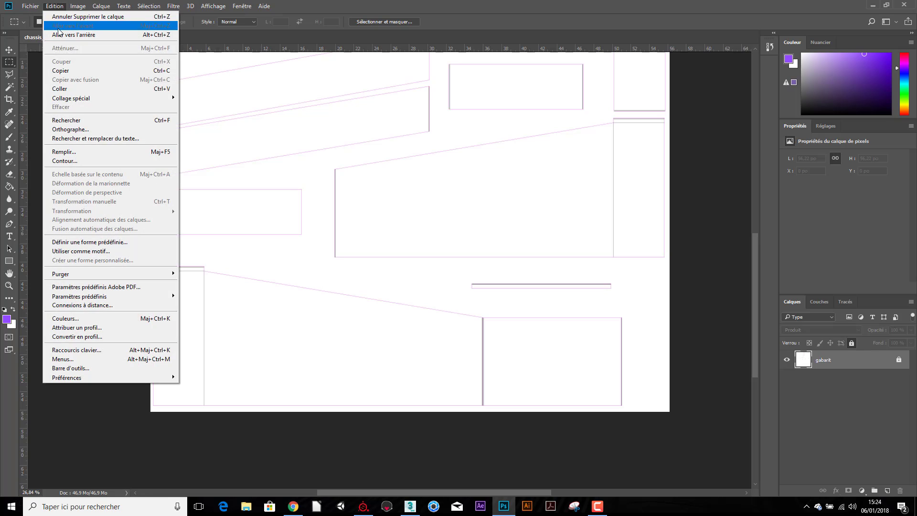
left_click(62, 88)
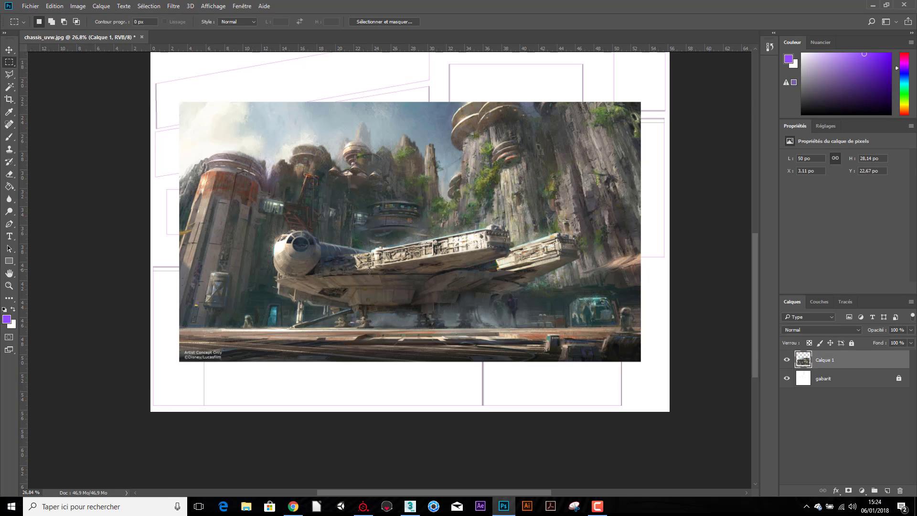
Place Calque 1 beneath gabarit and align the artwork with the layout's lower-left edge.
left_click(8, 50)
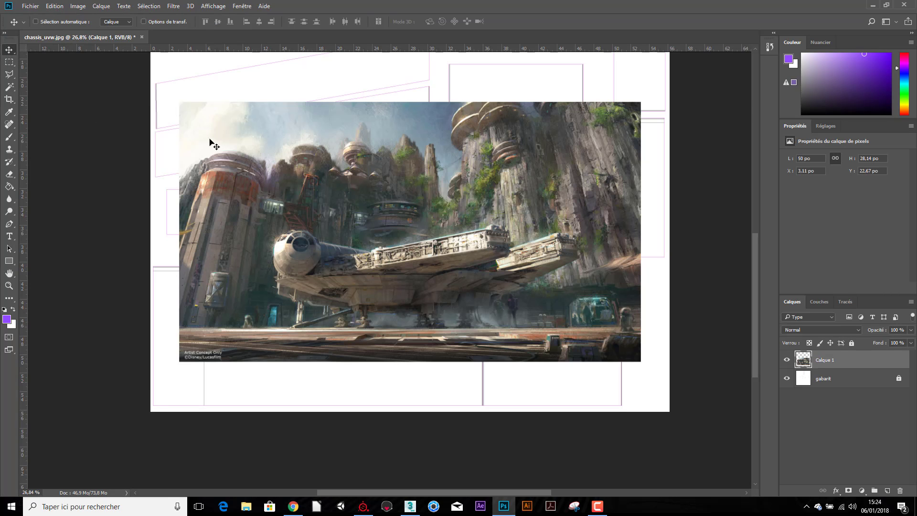
left_click_drag(343, 213, 304, 264)
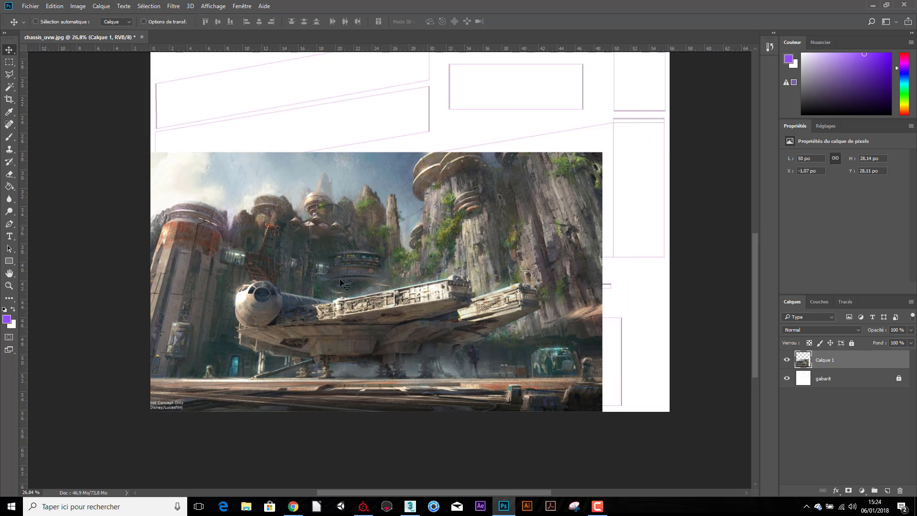
left_click_drag(823, 359, 822, 386)
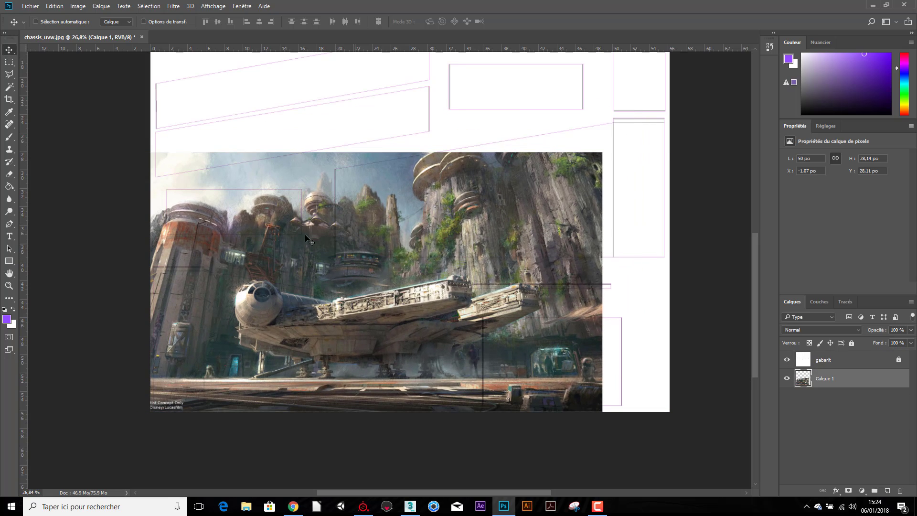
left_click_drag(298, 250, 277, 266)
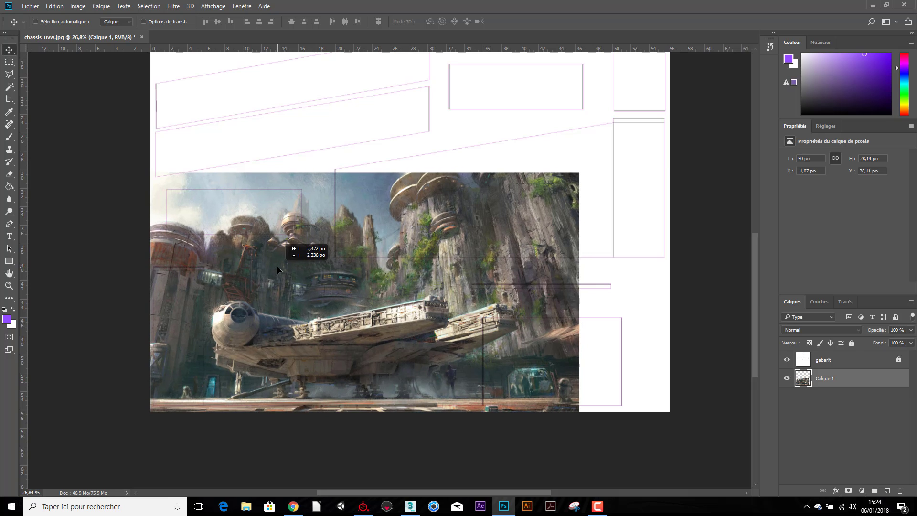
scroll(288, 334, "up", 2)
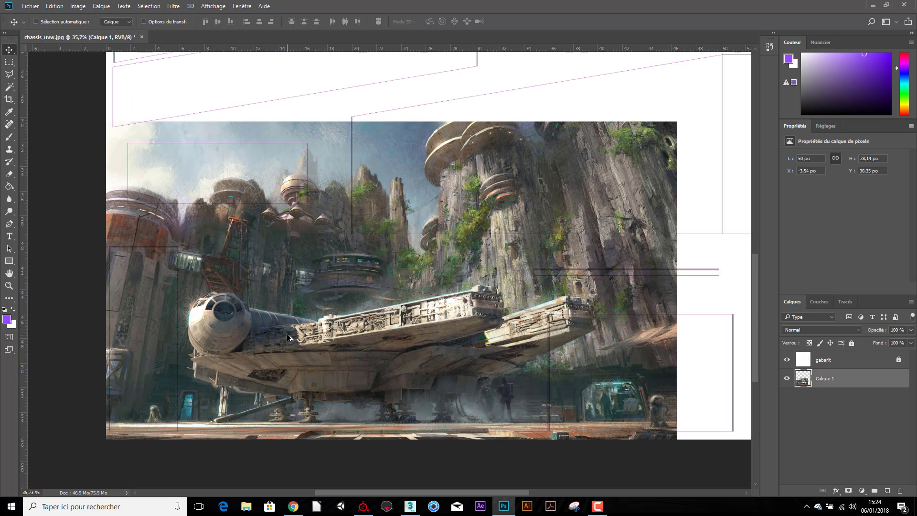
scroll(288, 336, "up", 1)
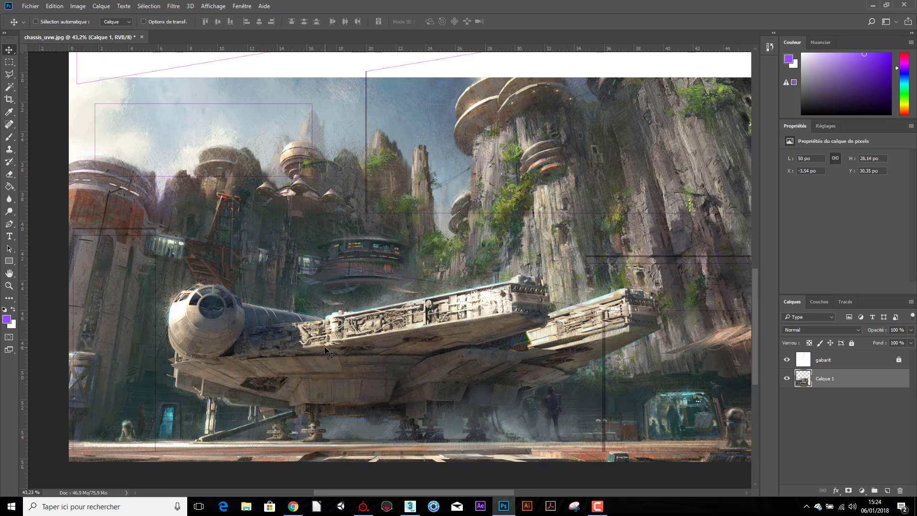
mouse_move(300, 360)
left_mouse_down()
mouse_move(305, 346)
mouse_move(179, 352)
mouse_move(233, 353)
left_mouse_up()
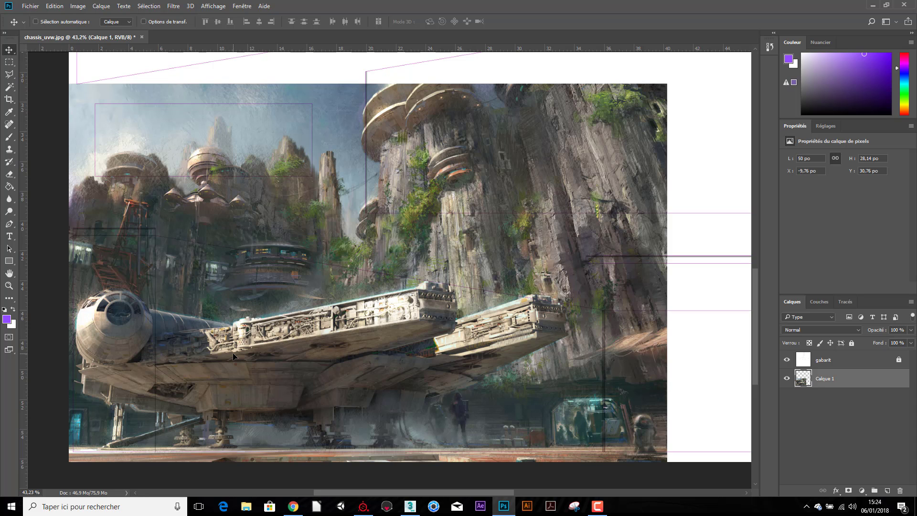
Scale the Falcon artwork to about 88.8%, nudge it up, and commit the transform.
key("ctrl+t")
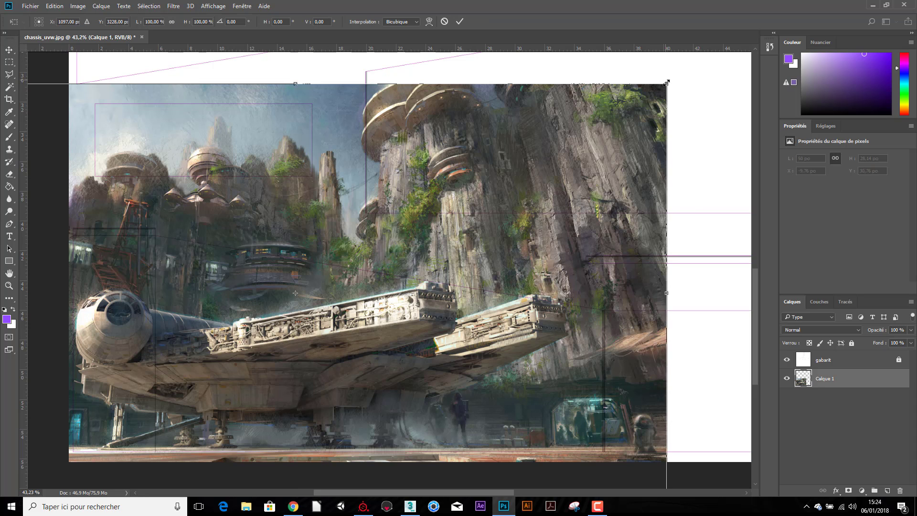
left_click_drag(667, 84, 599, 101)
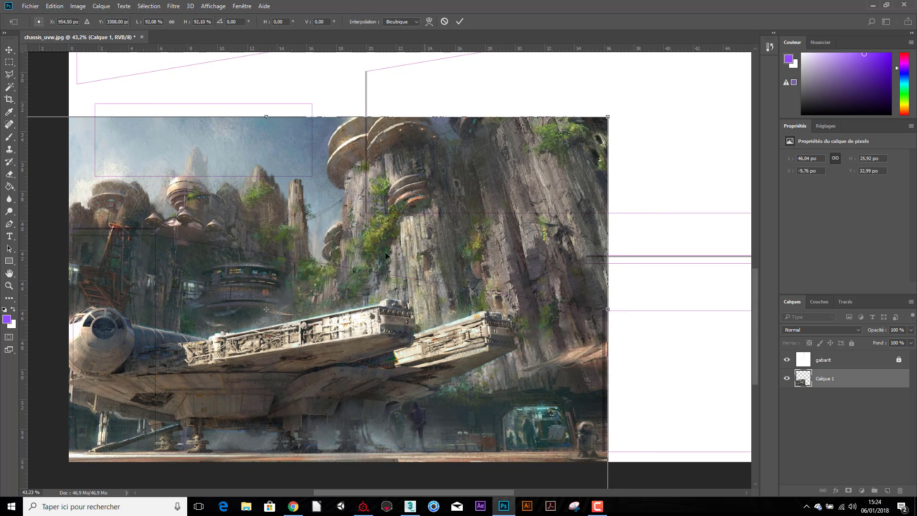
left_click_drag(223, 255, 369, 244)
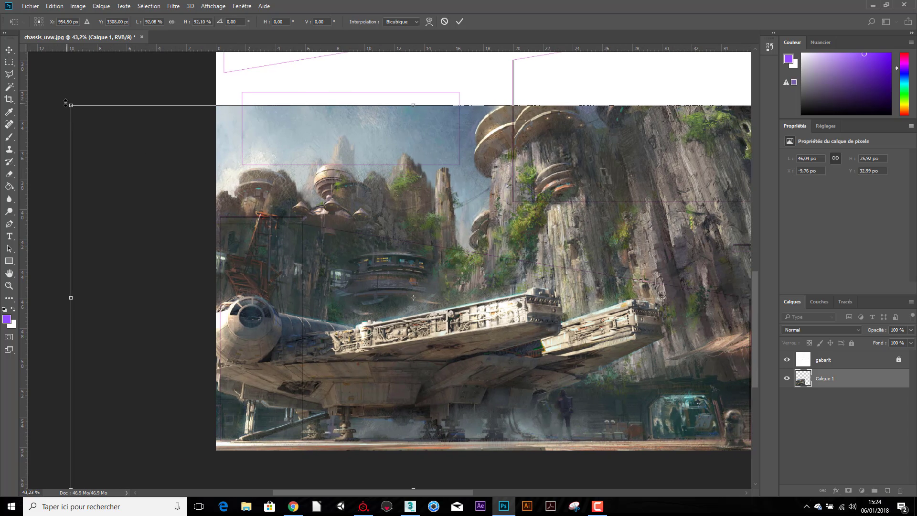
left_click_drag(70, 106, 94, 116)
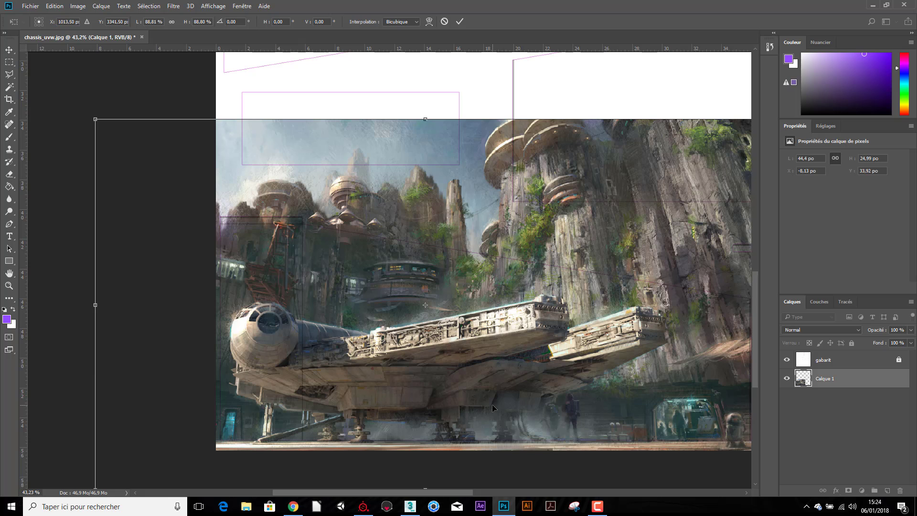
left_click_drag(492, 404, 492, 391)
left_click_drag(555, 387, 432, 358)
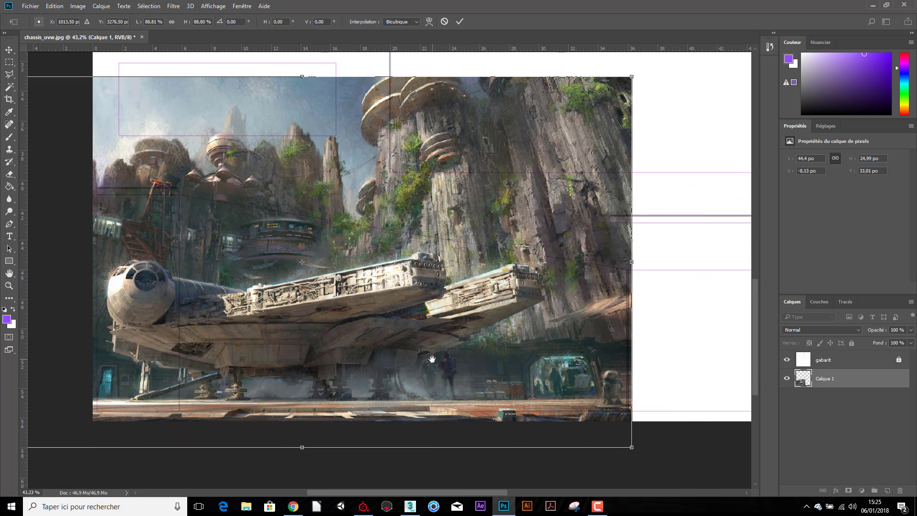
key("Return")
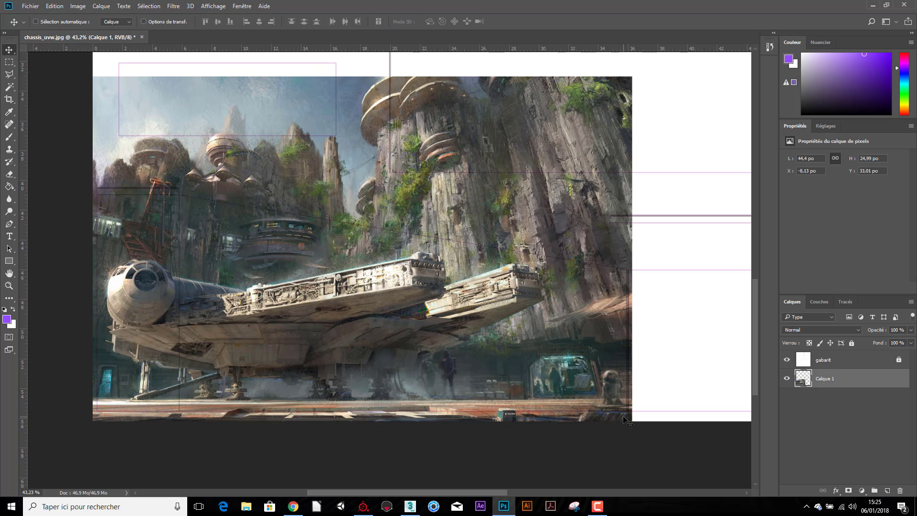
Trace the slanted lower-left panel with the Polygonal Lasso and add a layer mask to Calque 1.
left_click(9, 74)
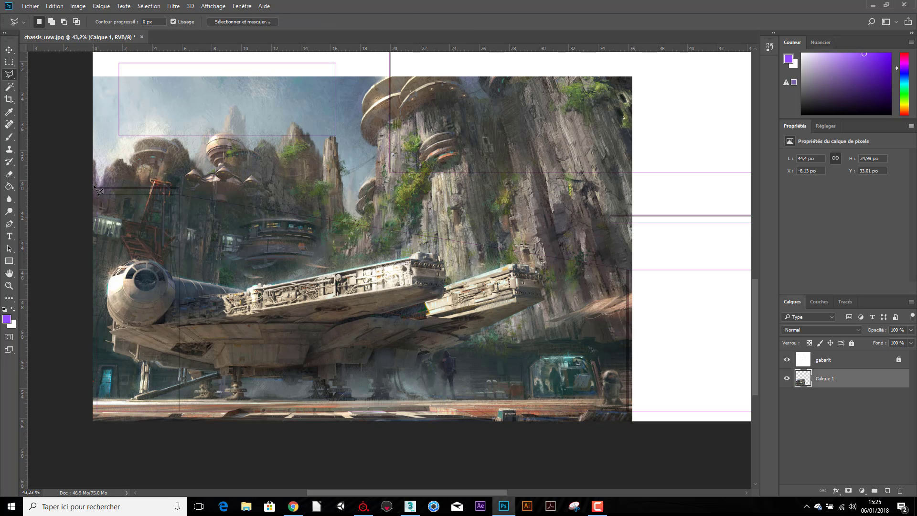
left_click(94, 183)
left_click(182, 185)
left_click(183, 191)
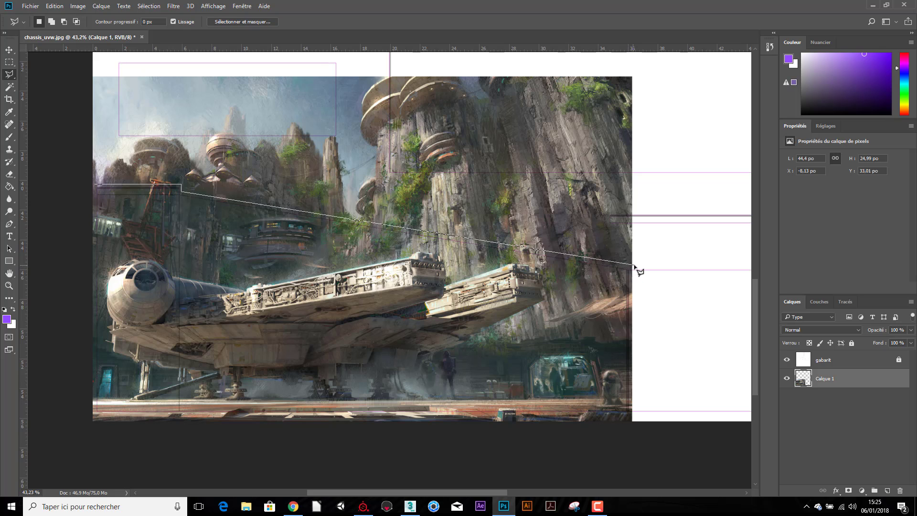
left_click(635, 266)
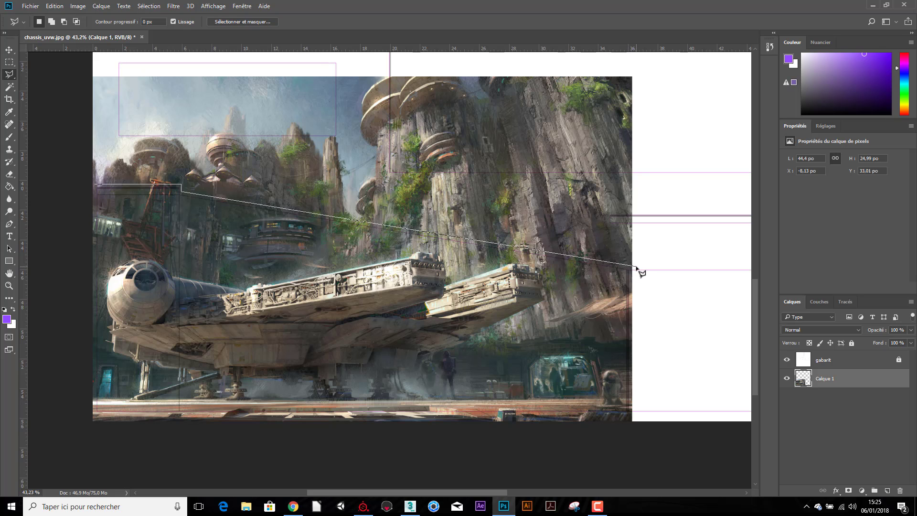
left_click(634, 414)
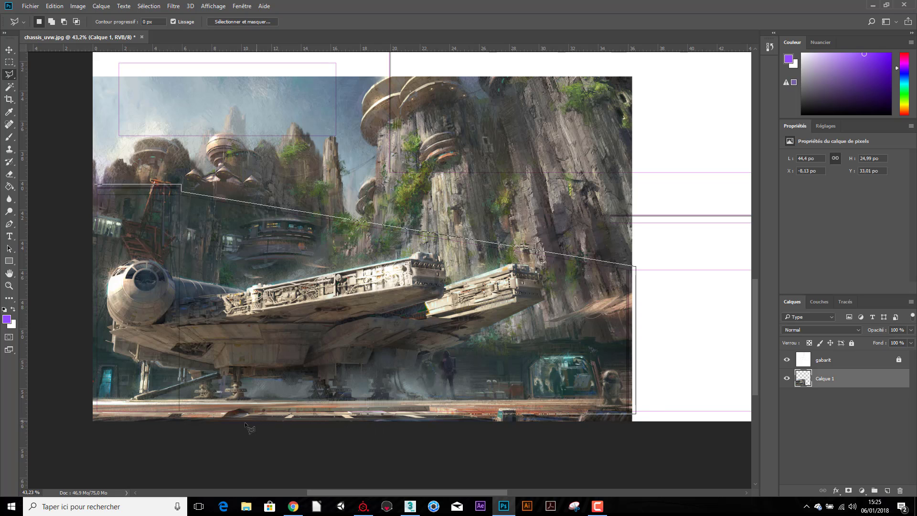
double_click(96, 415)
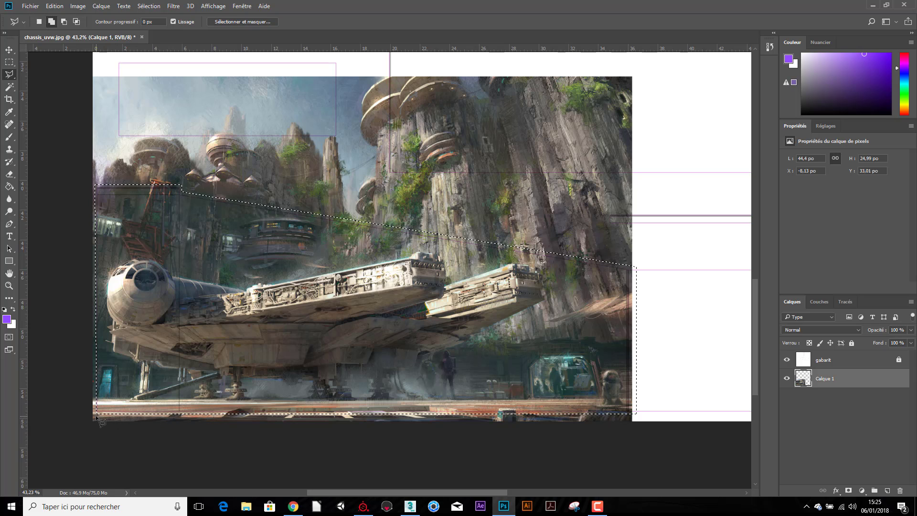
left_click(848, 490)
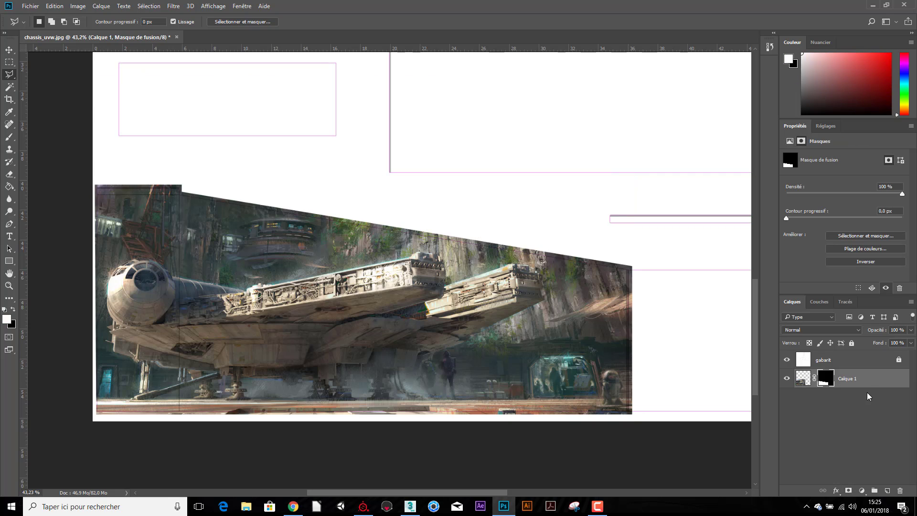
key("ctrl+2")
Add a Niveaux adjustment clipped to Calque 1 with input levels 27, 1.38 and 255.
left_click(862, 491)
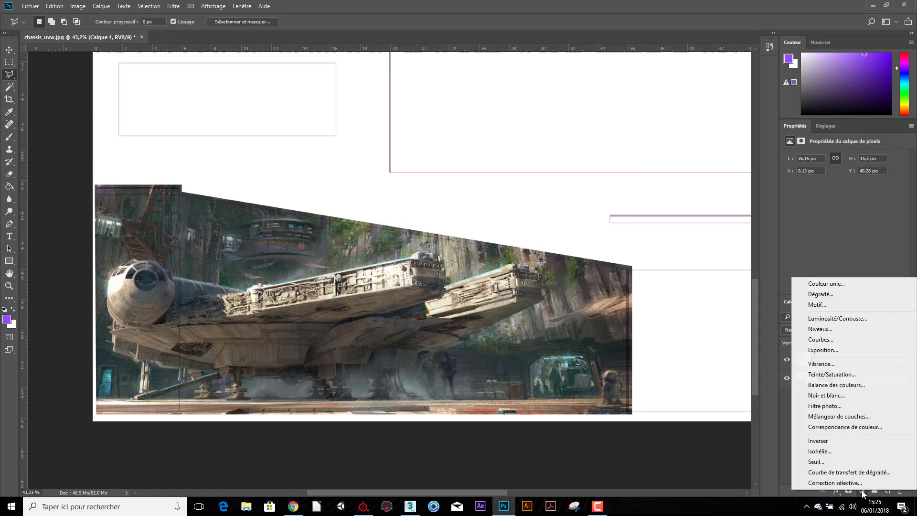
left_click(834, 331)
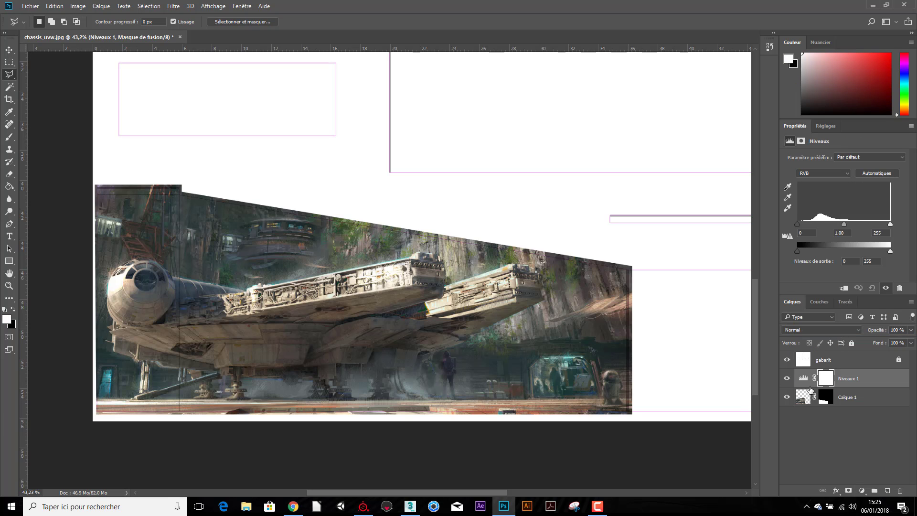
left_click(810, 387, "alt")
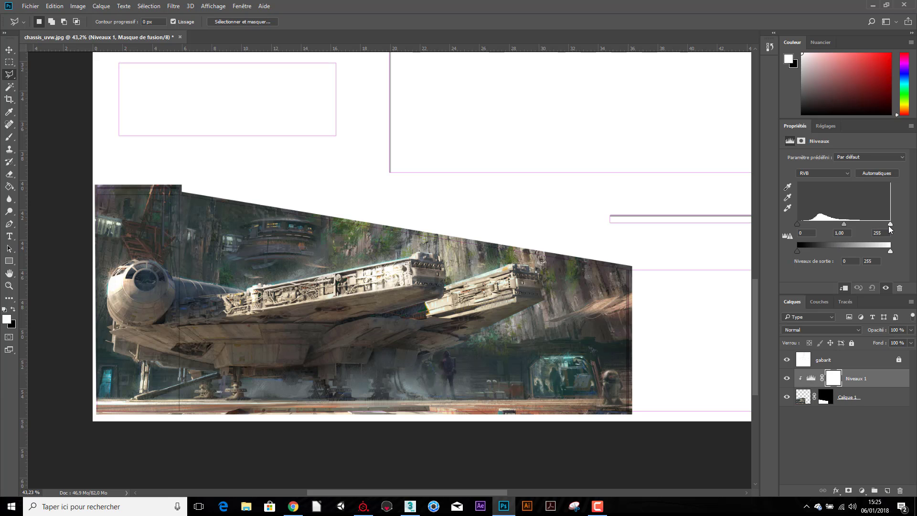
mouse_move(890, 226)
left_mouse_down()
mouse_move(805, 228)
mouse_move(838, 228)
left_mouse_up()
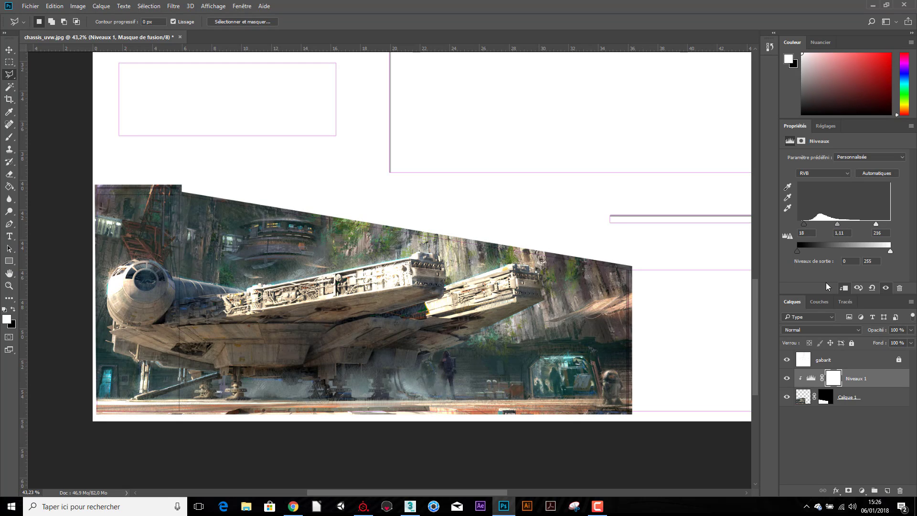
left_click(787, 378)
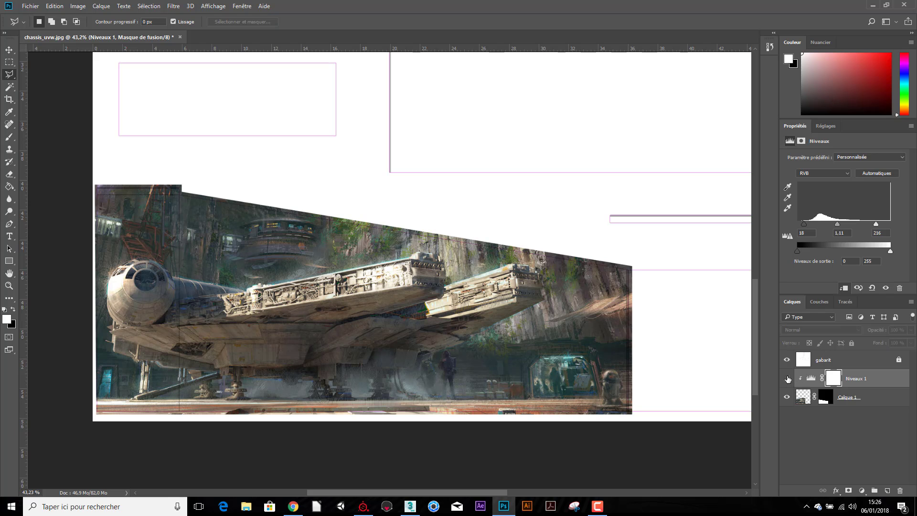
left_click(787, 379)
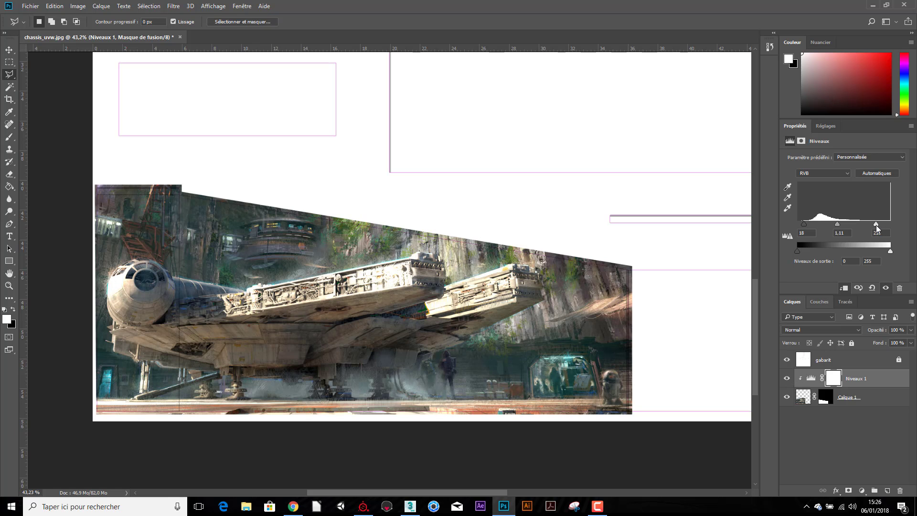
left_click_drag(877, 225, 892, 225)
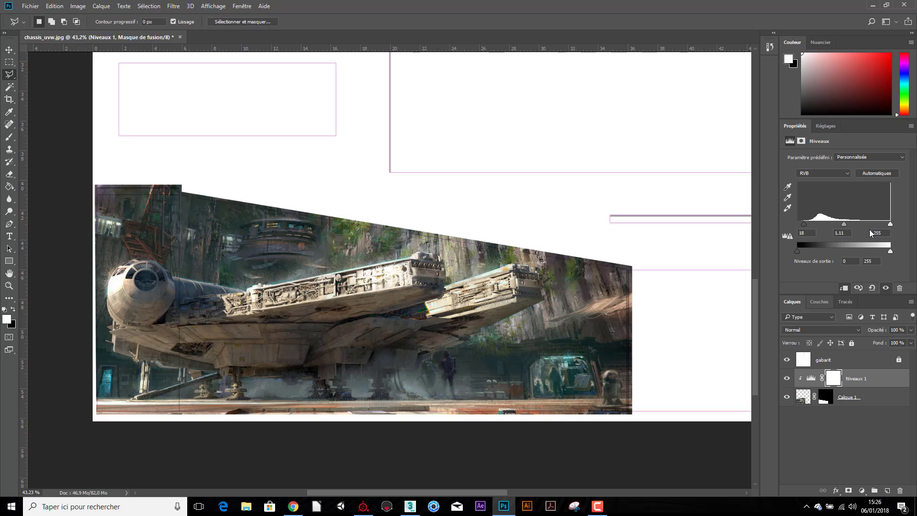
left_click_drag(844, 223, 843, 224)
mouse_move(804, 224)
left_mouse_down()
mouse_move(849, 225)
mouse_move(839, 229)
left_mouse_up()
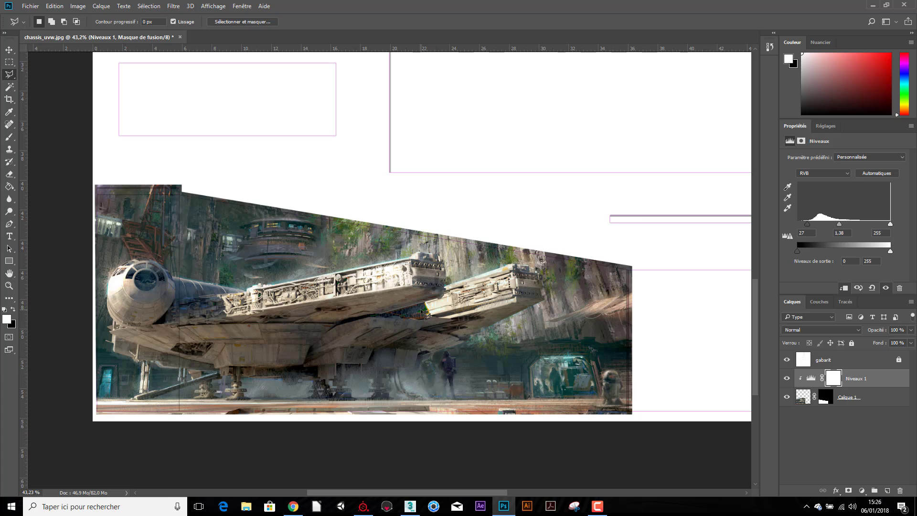
scroll(425, 313, "down", 2)
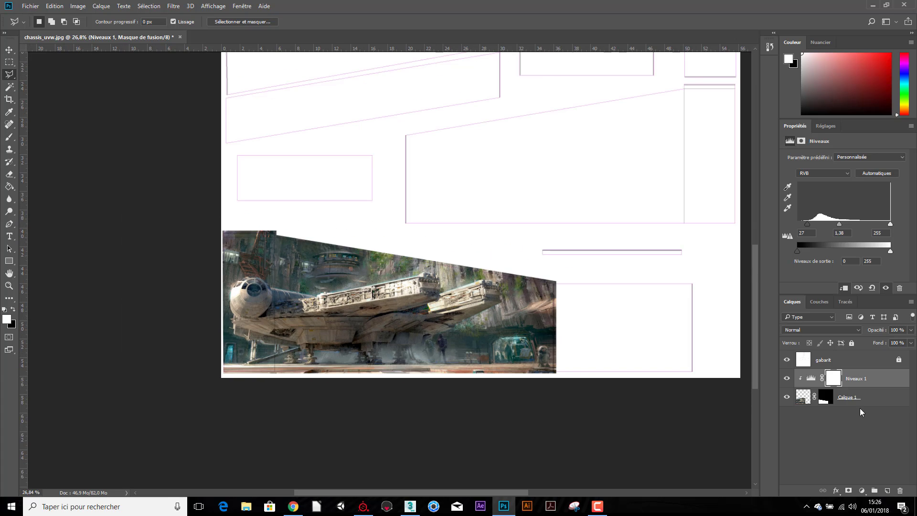
Group the ship art layer and its Levels adjustment into a group named 'cote gauche'.
left_click(877, 402)
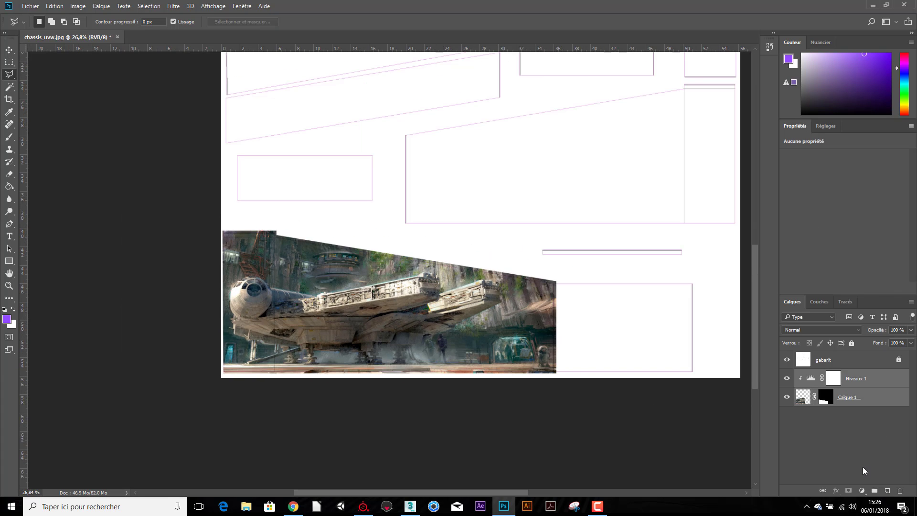
key("ctrl+g")
double_click(824, 375)
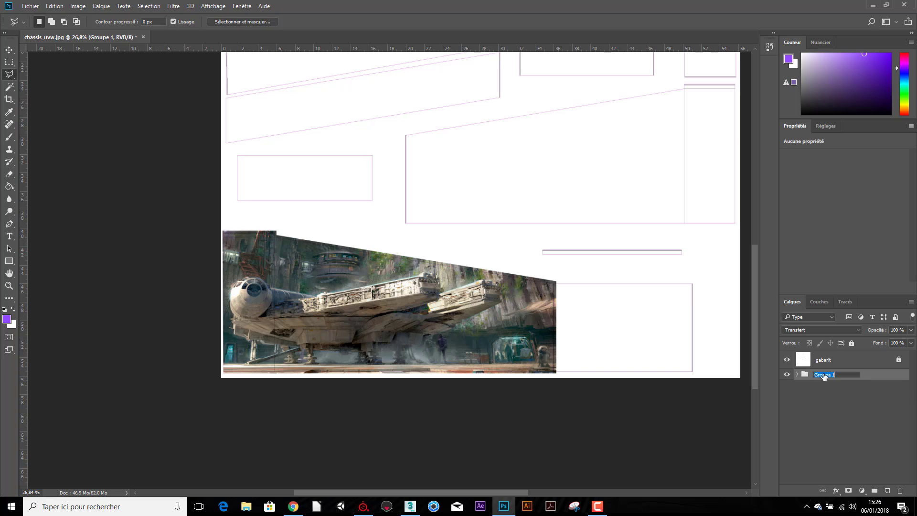
left_click_drag(829, 374, 788, 375)
type("f")
key("BackSpace")
key("BackSpace")
key("BackSpace")
key("Return")
Duplicate the cote gauche group and rename the copy 'cote droit'.
left_click_drag(852, 377, 852, 394)
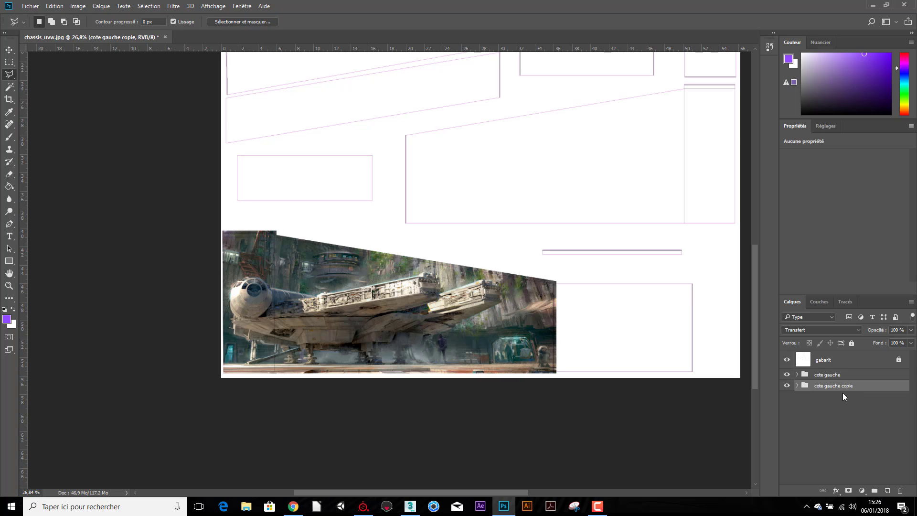
double_click(847, 386)
left_click(859, 385)
left_click_drag(855, 386, 826, 385)
type("droit")
key("Return")
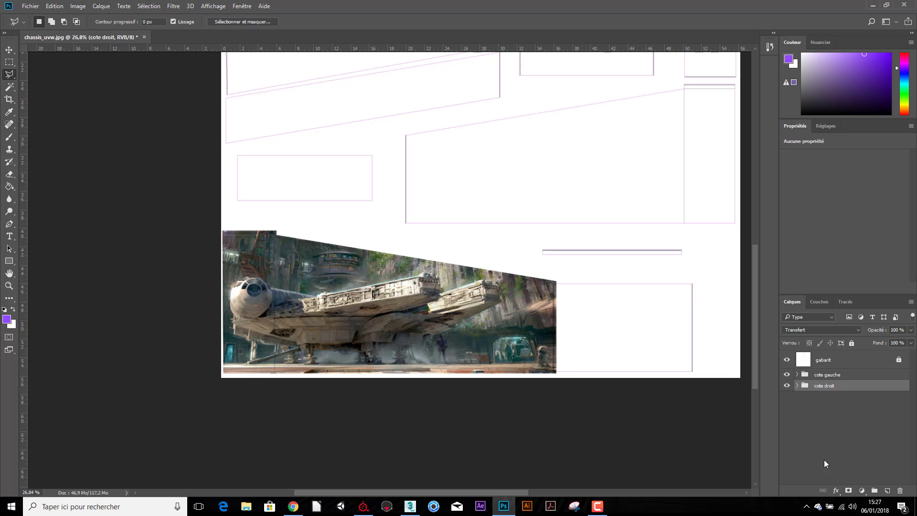
left_click(798, 386)
left_click(798, 385)
left_click(54, 6)
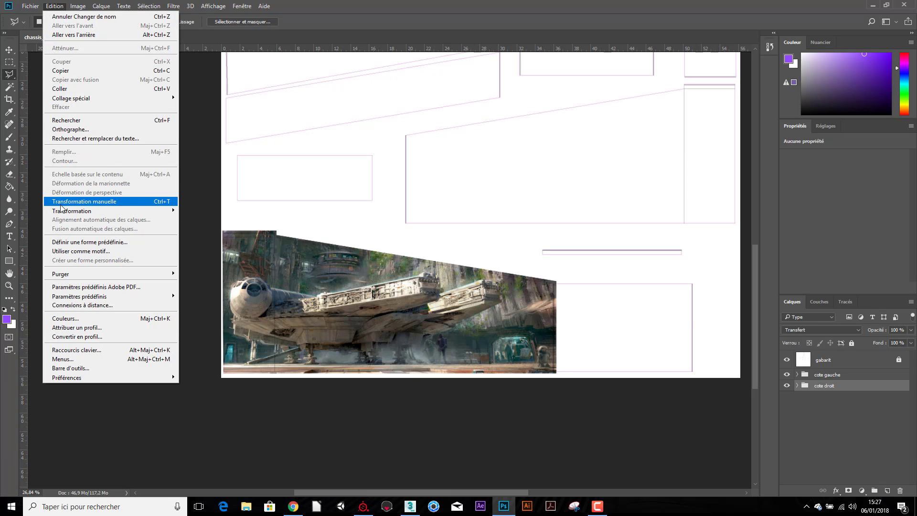
mouse_move(72, 211)
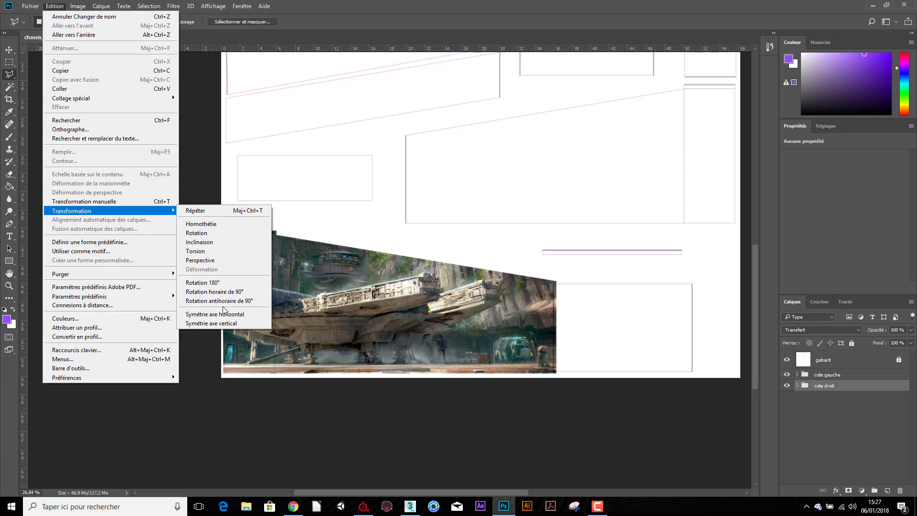
Flip the cote droit art horizontally and drag it toward the upper-right panel.
left_click(224, 314)
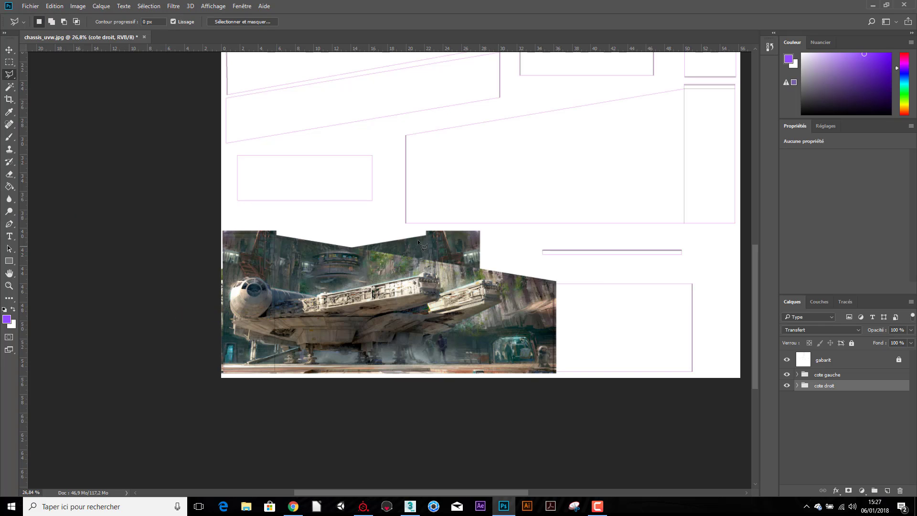
left_click(9, 50)
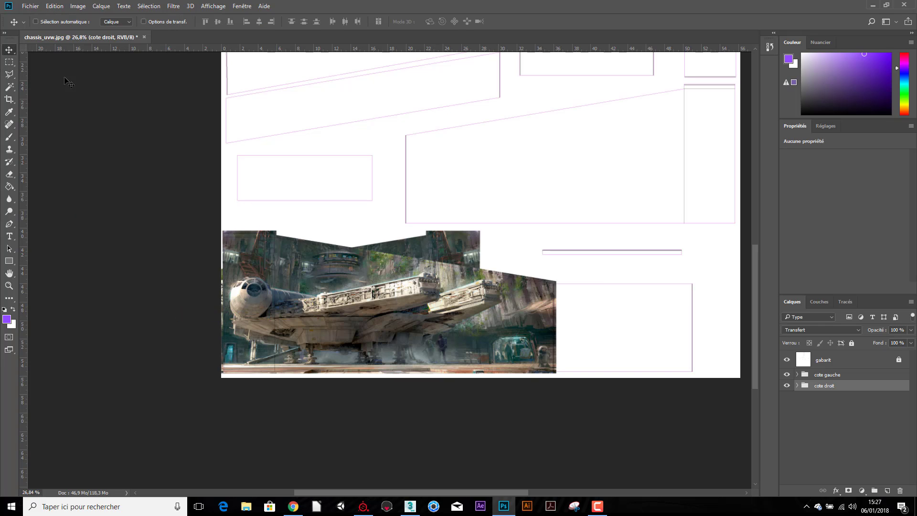
left_click_drag(431, 246, 482, 229)
left_click_drag(667, 99, 686, 99)
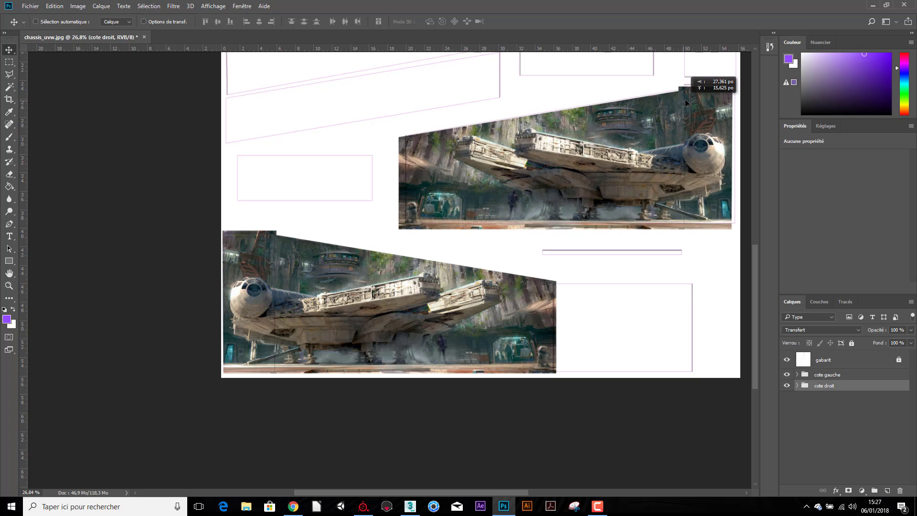
left_click_drag(674, 207, 578, 244)
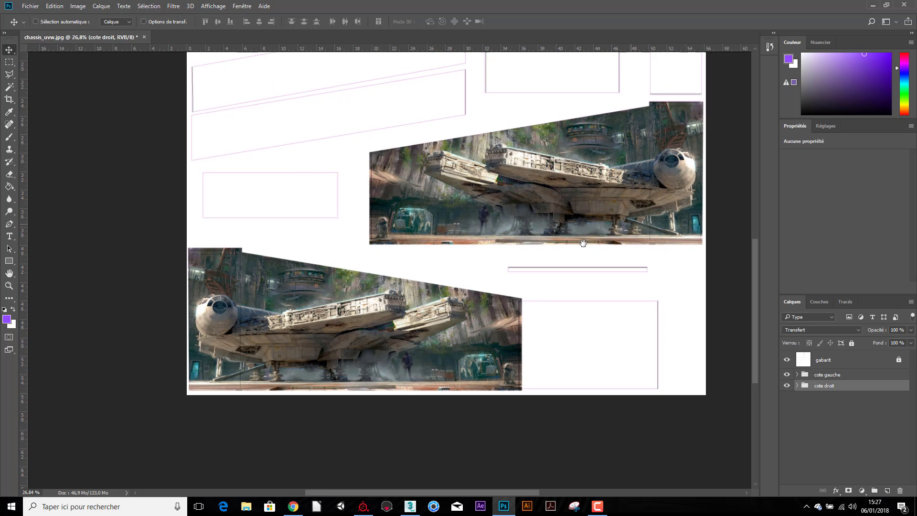
scroll(585, 250, "up", 1)
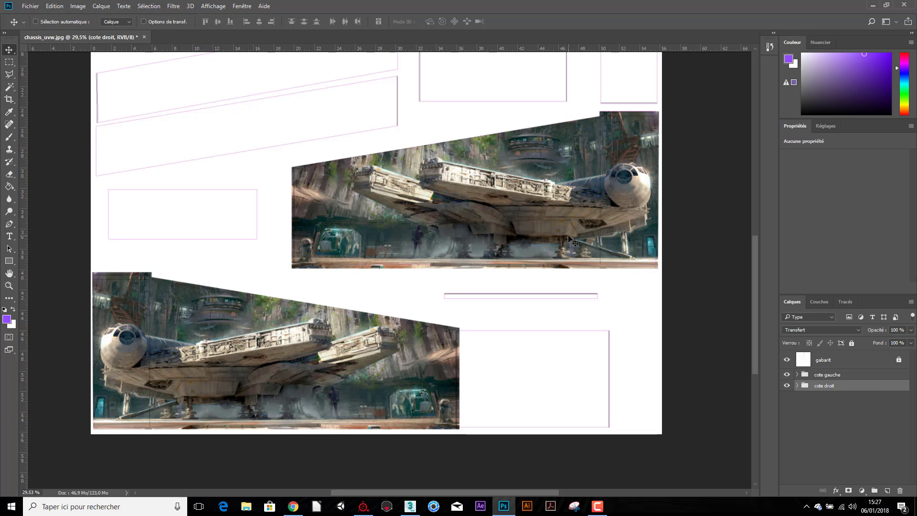
left_click(570, 240)
Nudge the mirrored art with Shift+arrow keys until it fits the upper-right panel.
key("shift+Down")
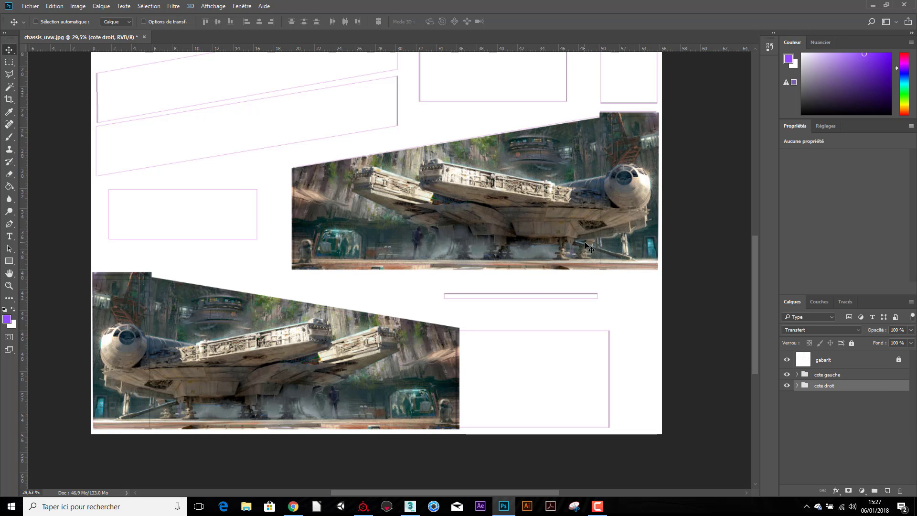
key("shift+Up")
key("shift+Left")
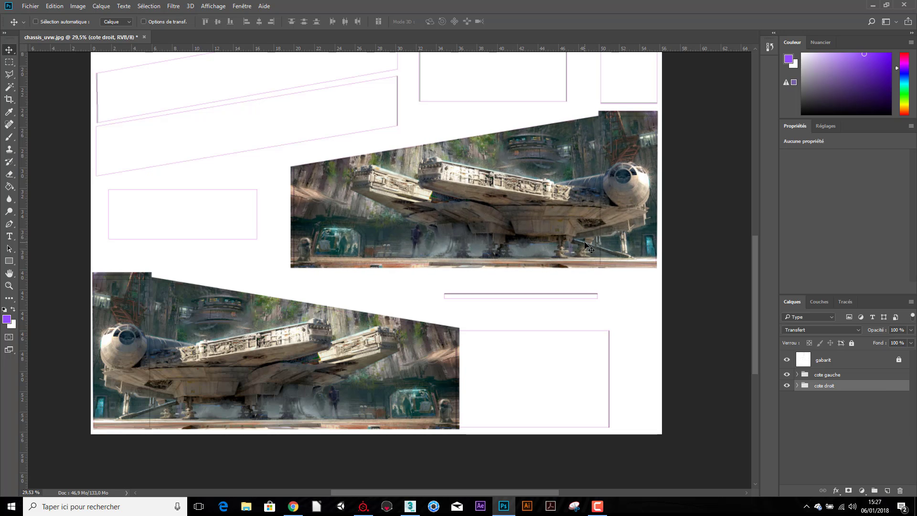
key("shift+Up")
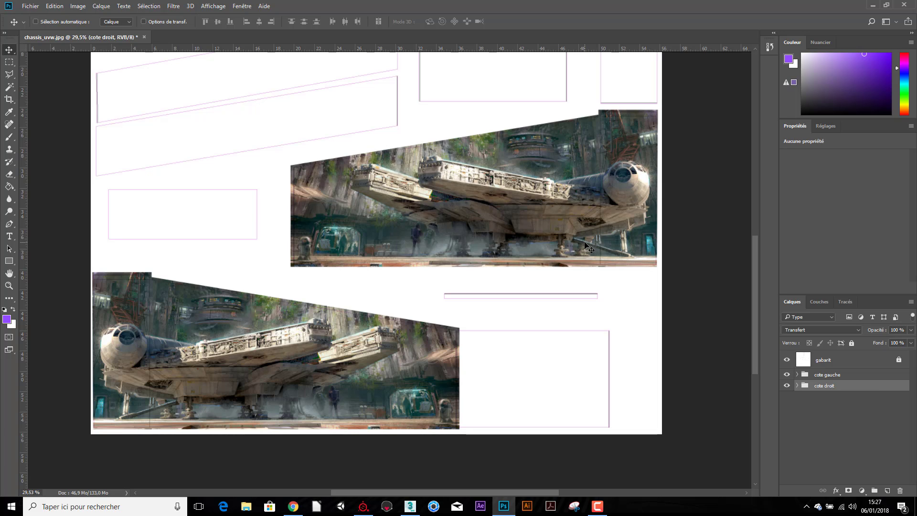
key("shift+Right")
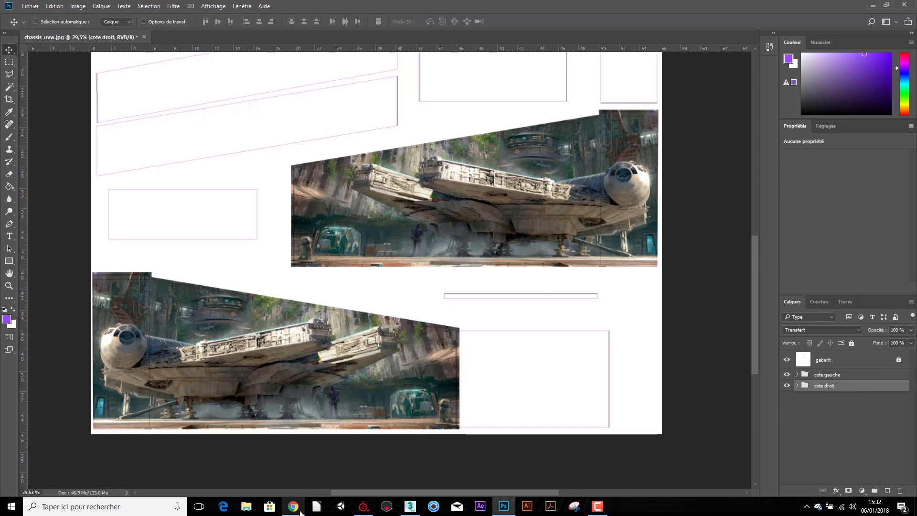
Open the full-size silver Star Wars logo from the Google Images results in Chrome.
left_click(293, 506)
left_click(422, 7)
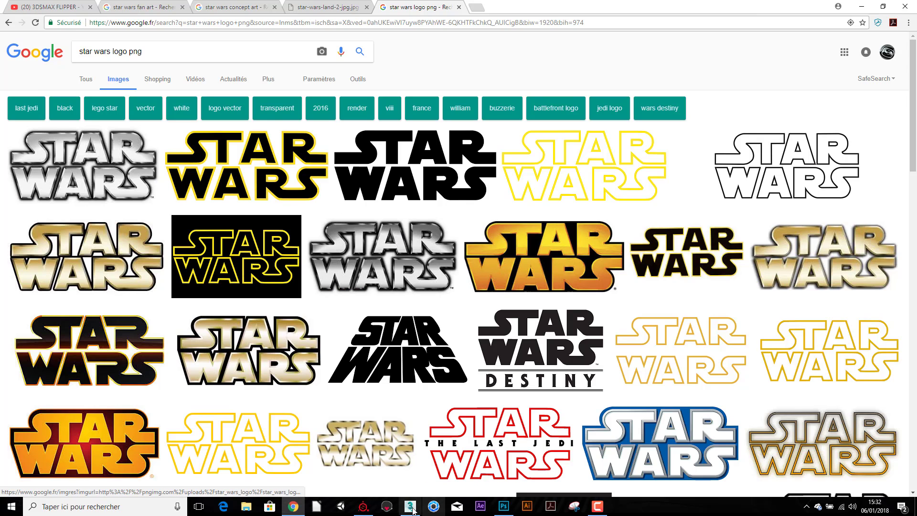
left_click(504, 506)
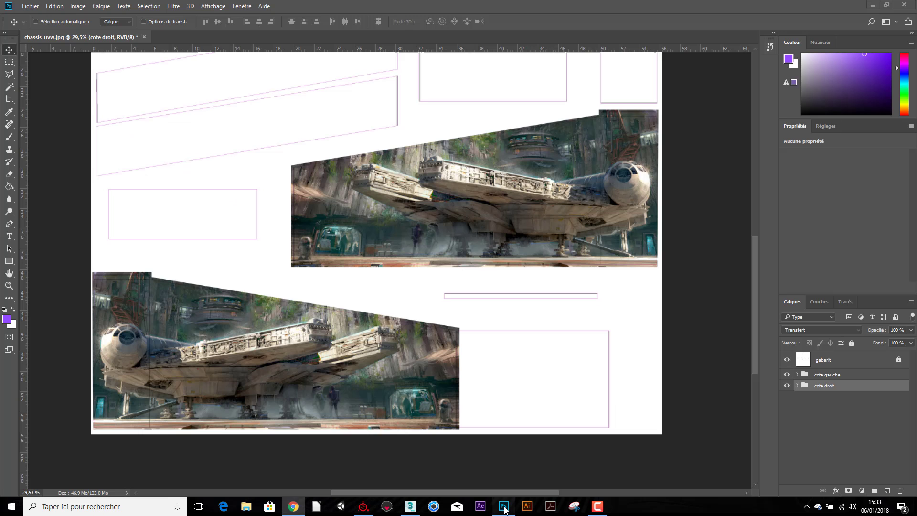
left_click(504, 507)
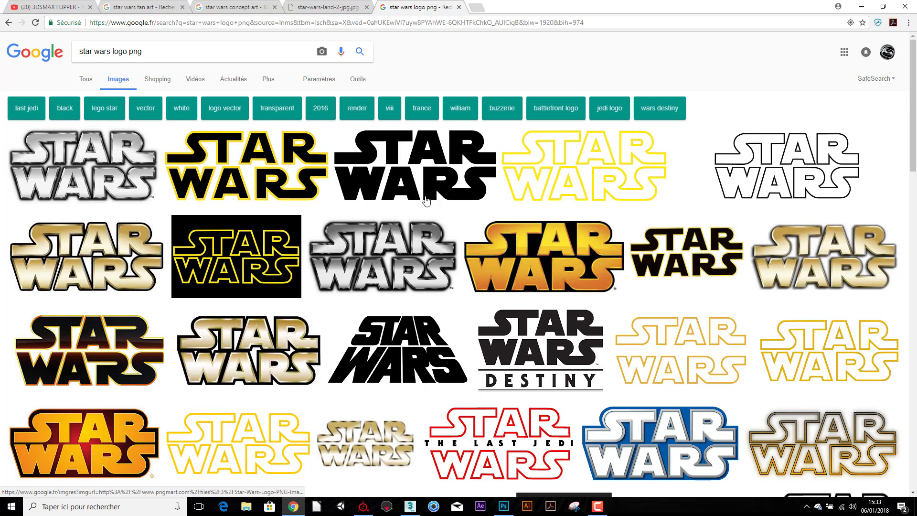
left_click(126, 186)
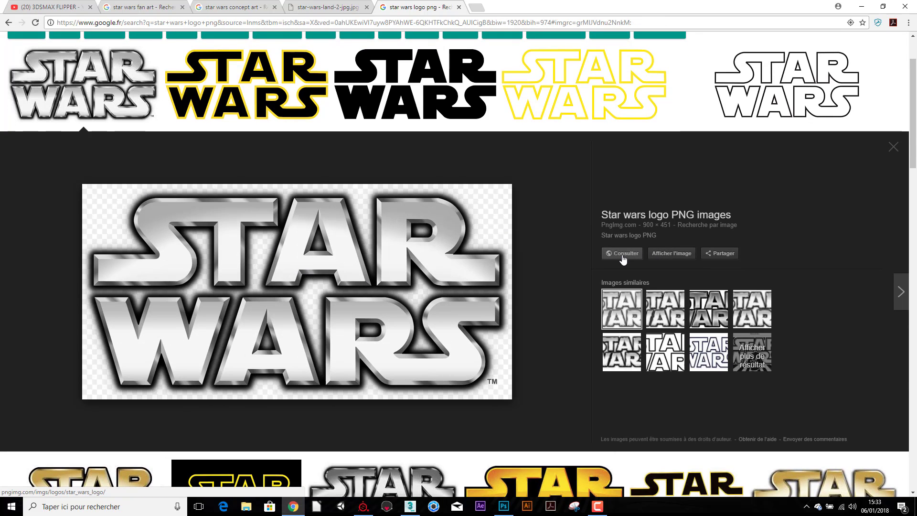
left_click(669, 255)
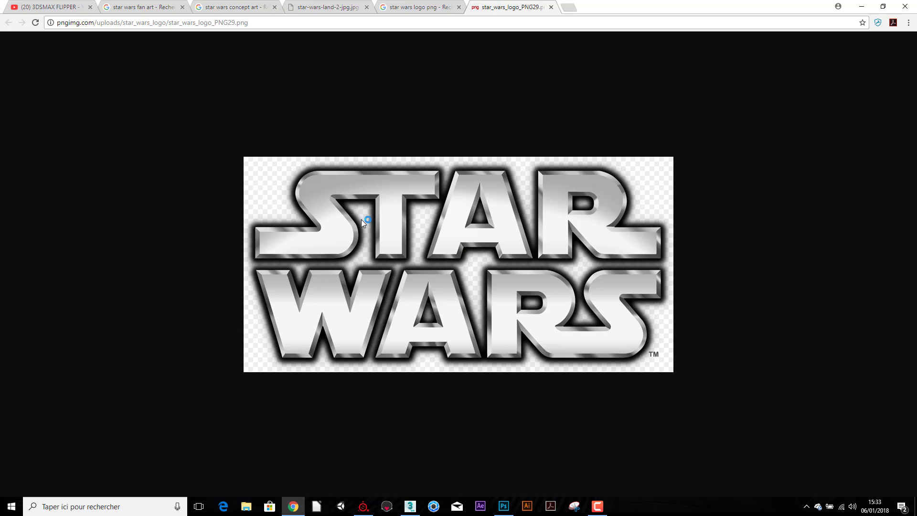
Save the logo as star_wars_logo_PNG29.png in D:\SAUVEGARDE_ROG\04_Tutoriels\01_FLIPPER\textures.
right_click(362, 221)
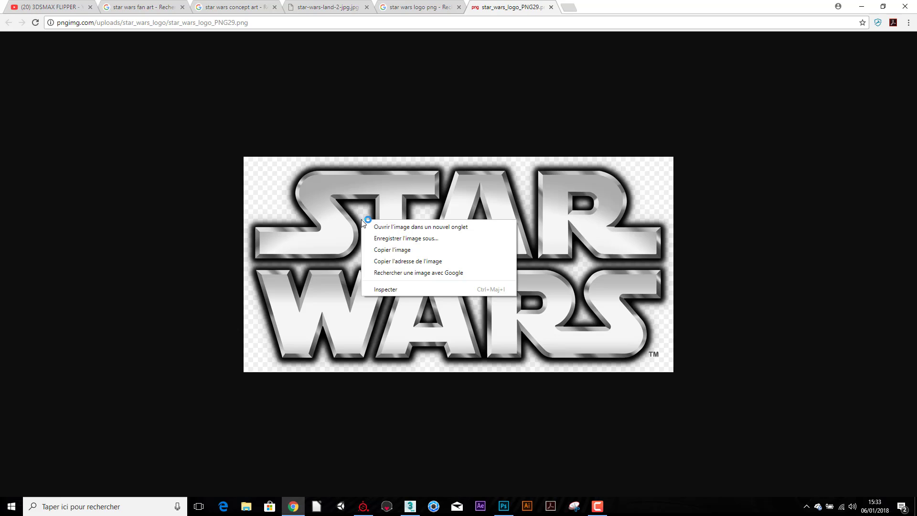
left_click(408, 238)
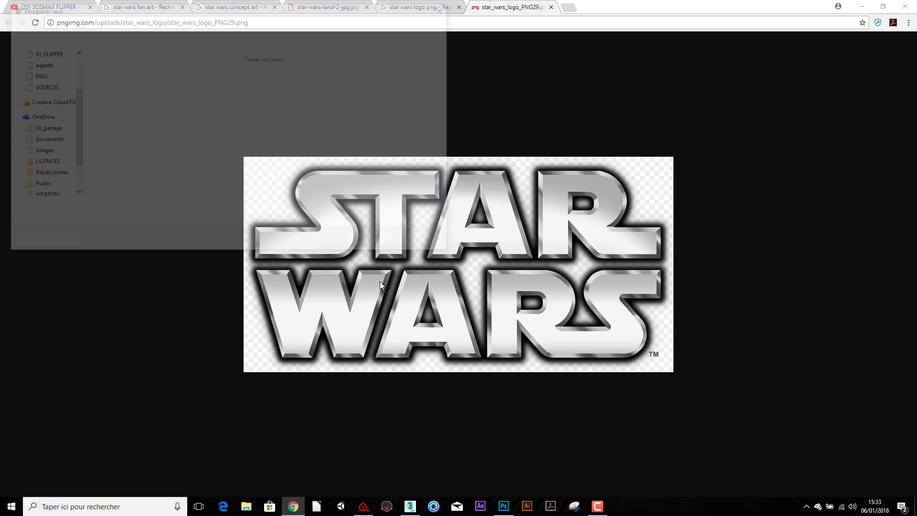
scroll(47, 144, "down", 2)
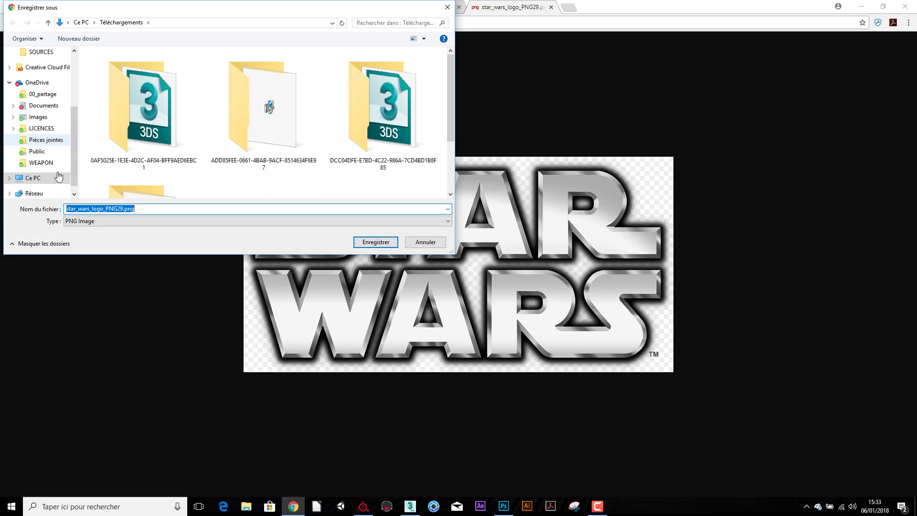
left_click(33, 166)
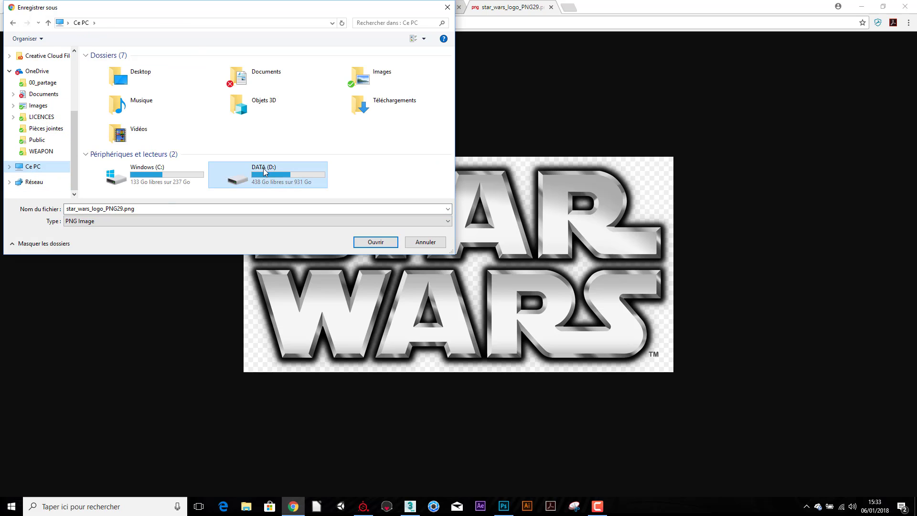
double_click(242, 172)
double_click(117, 117)
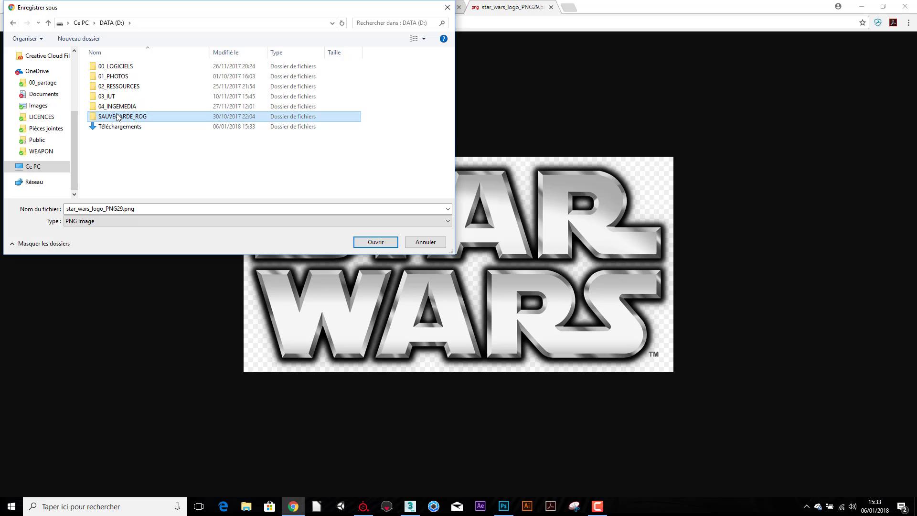
left_click(118, 137)
double_click(117, 137)
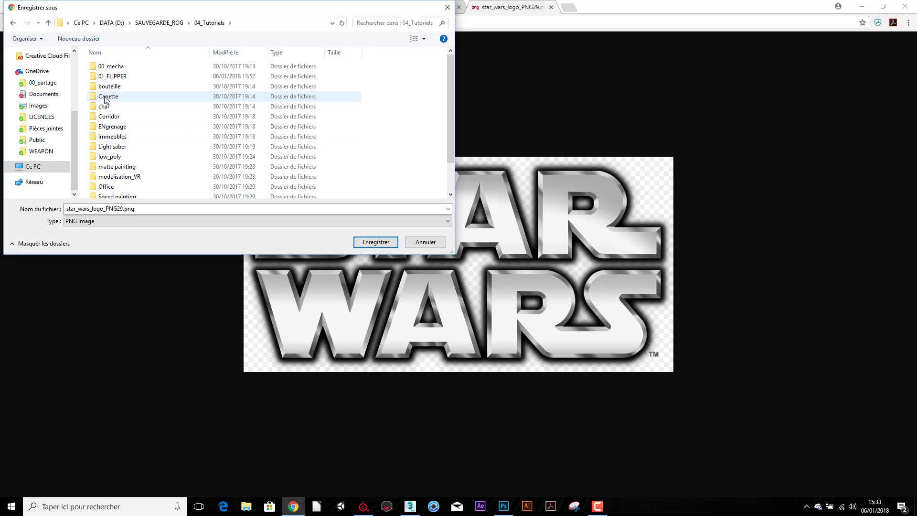
double_click(105, 76)
double_click(103, 86)
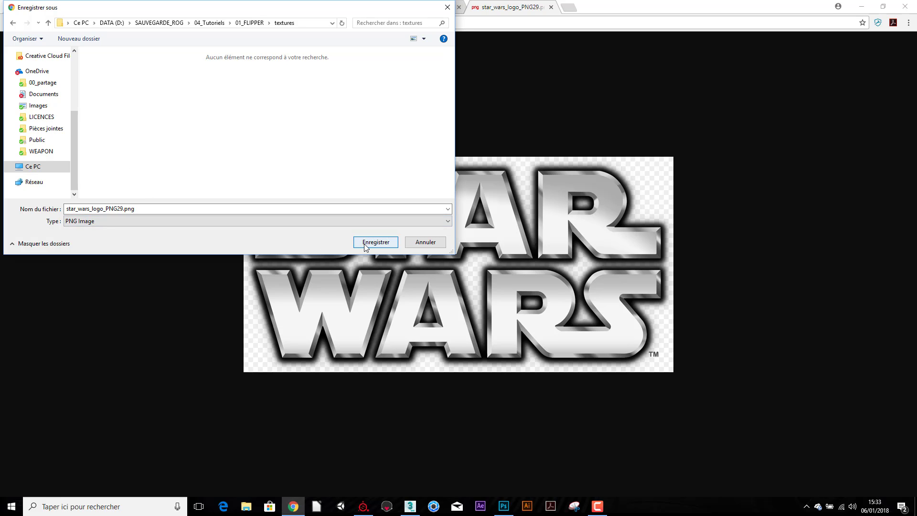
left_click(370, 243)
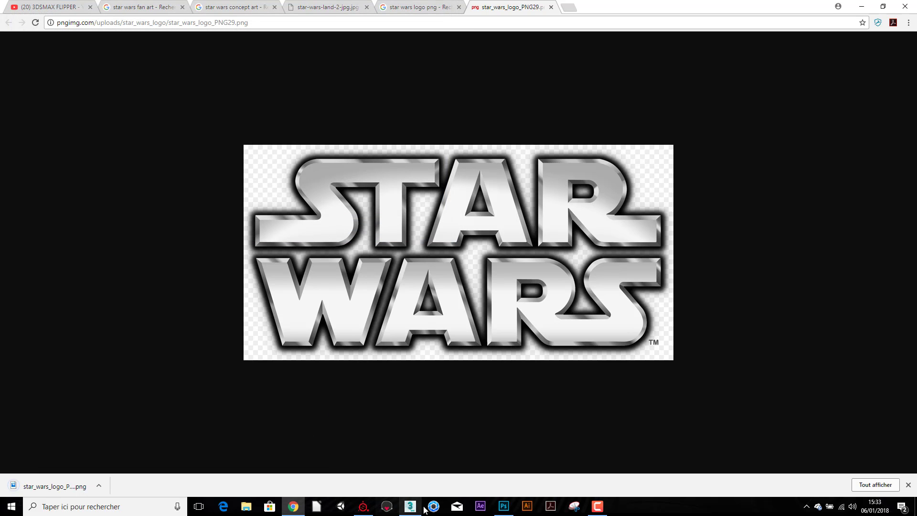
left_click(503, 507)
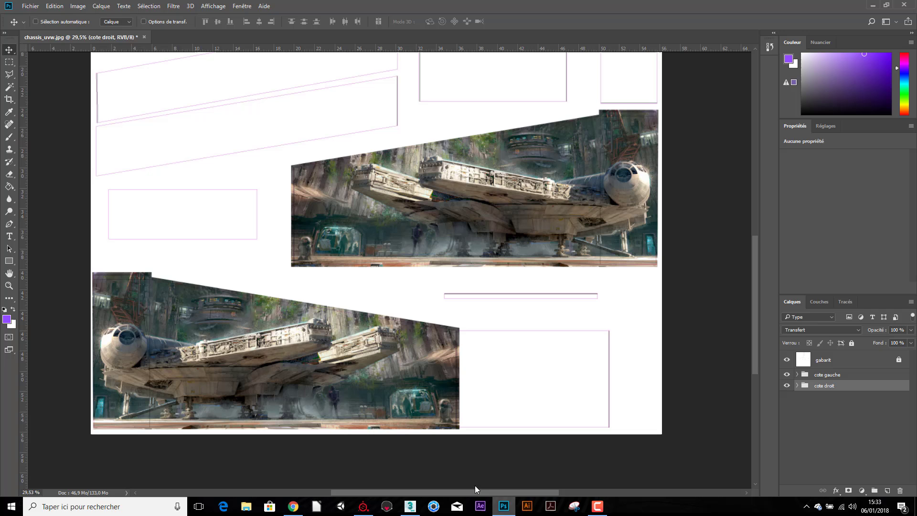
Open the Star Wars logo PNG in Photoshop and copy it.
left_click(30, 5)
left_click(38, 26)
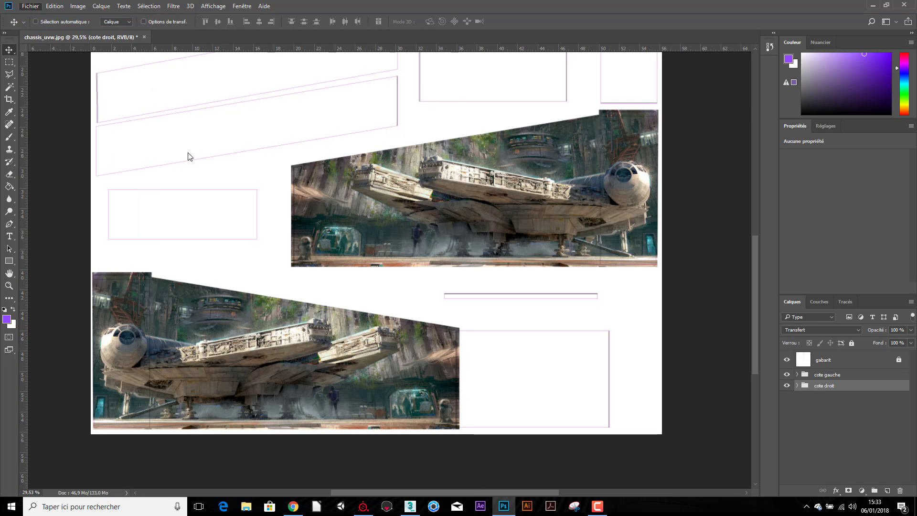
double_click(216, 95)
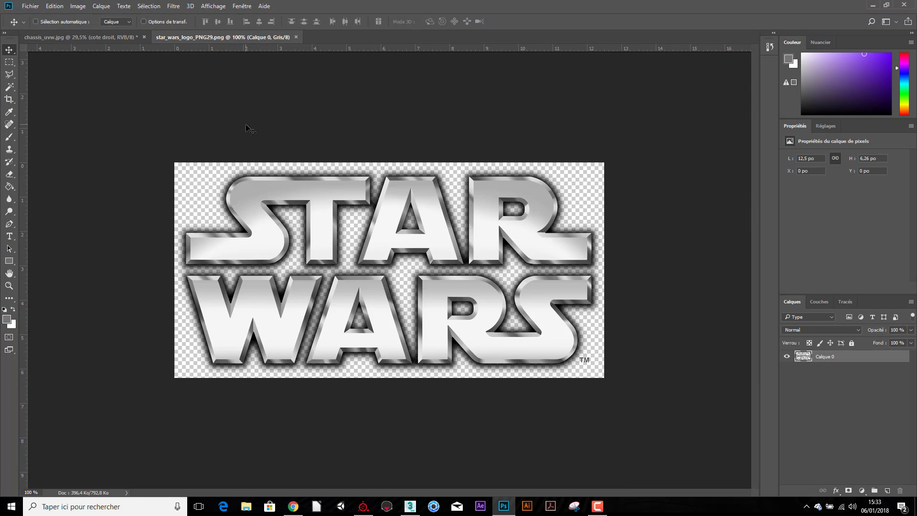
left_click(60, 8)
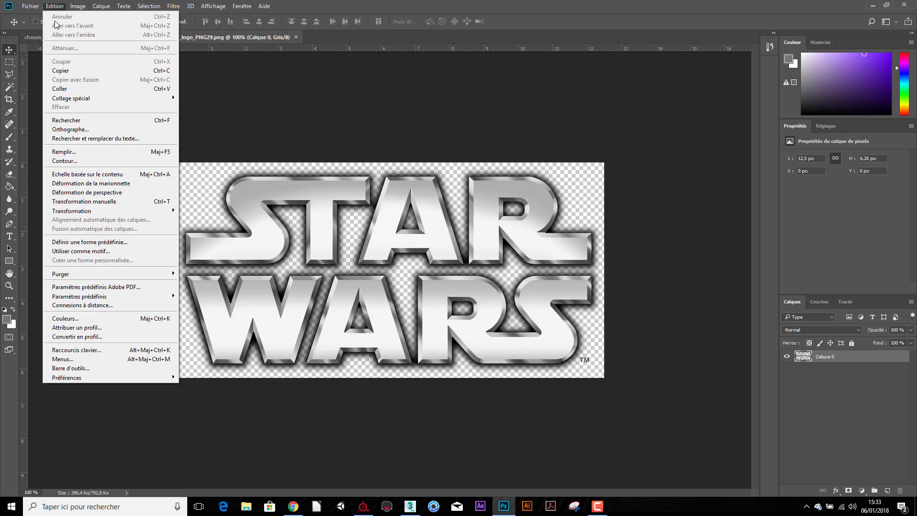
left_click(60, 71)
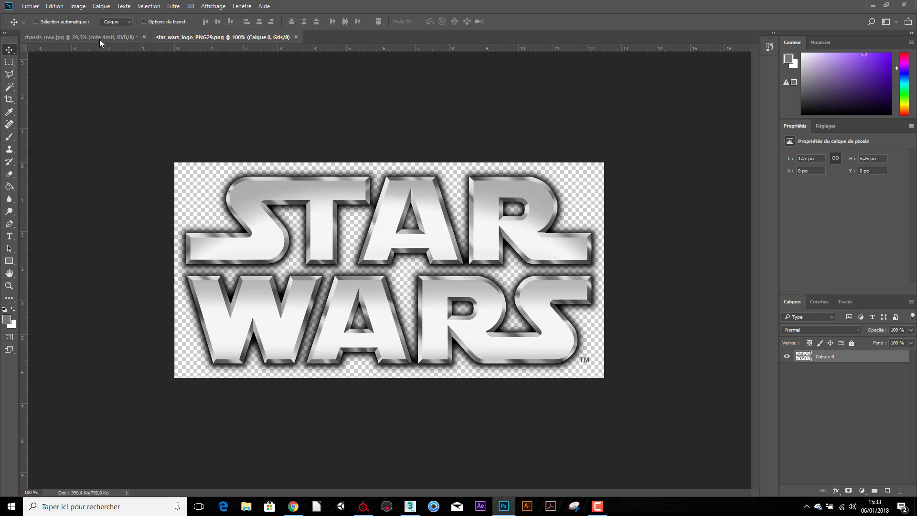
Paste the logo into chassis_uvw, place its layer above cote gauche, and name it 'star wars'.
left_click(81, 37)
left_click(61, 8)
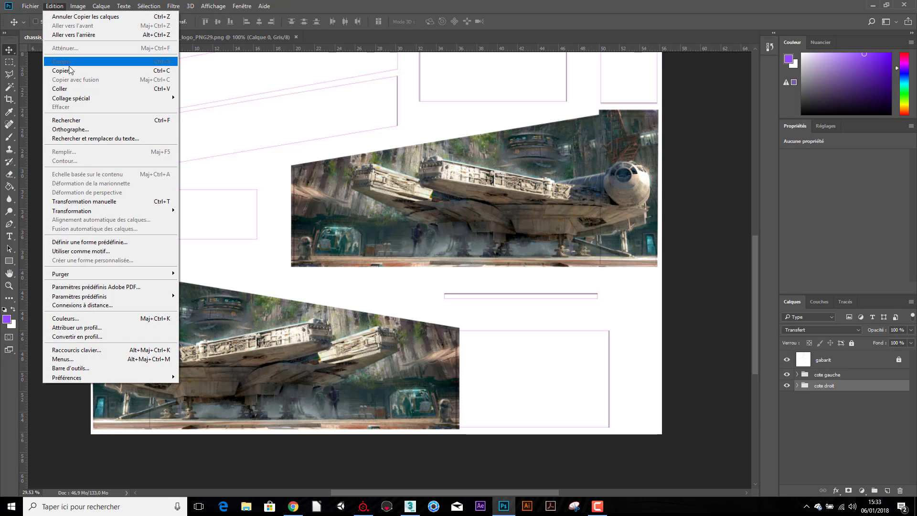
left_click(71, 89)
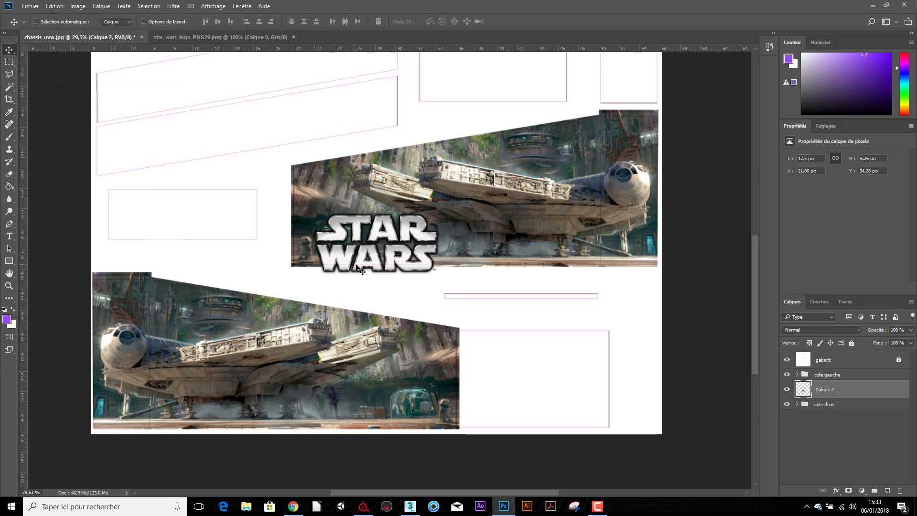
mouse_move(360, 254)
left_mouse_down()
mouse_move(369, 388)
mouse_move(231, 196)
left_mouse_up()
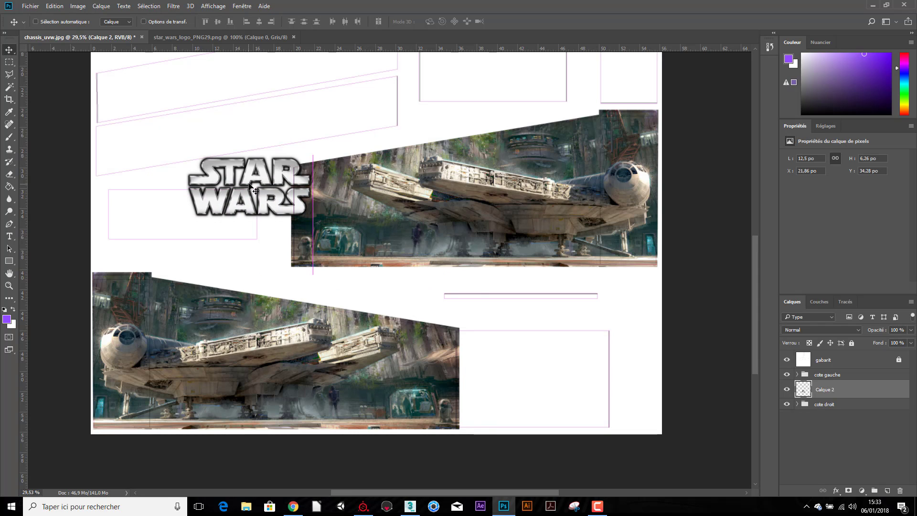
left_click_drag(844, 391, 828, 378)
double_click(828, 379)
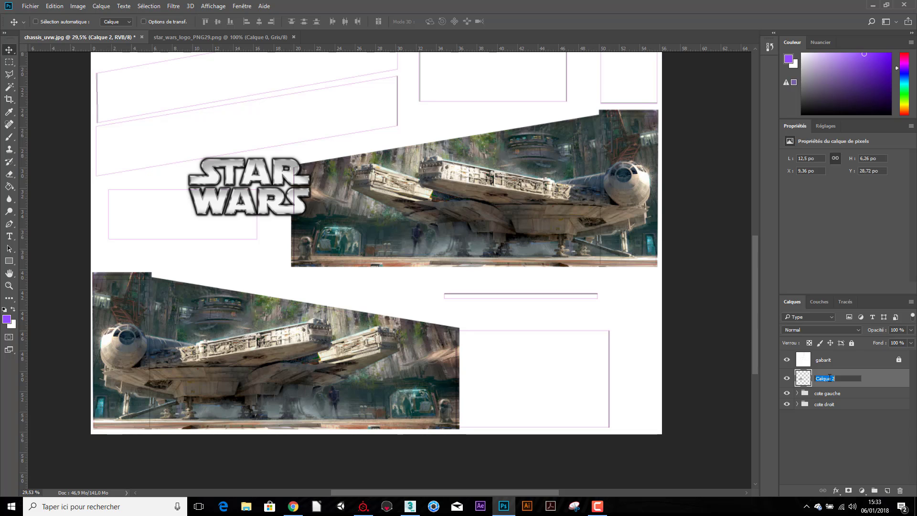
type("star wars")
key("Return")
Move the logo onto the lower ship image and scale it with Free Transform.
left_click_drag(292, 213, 235, 386)
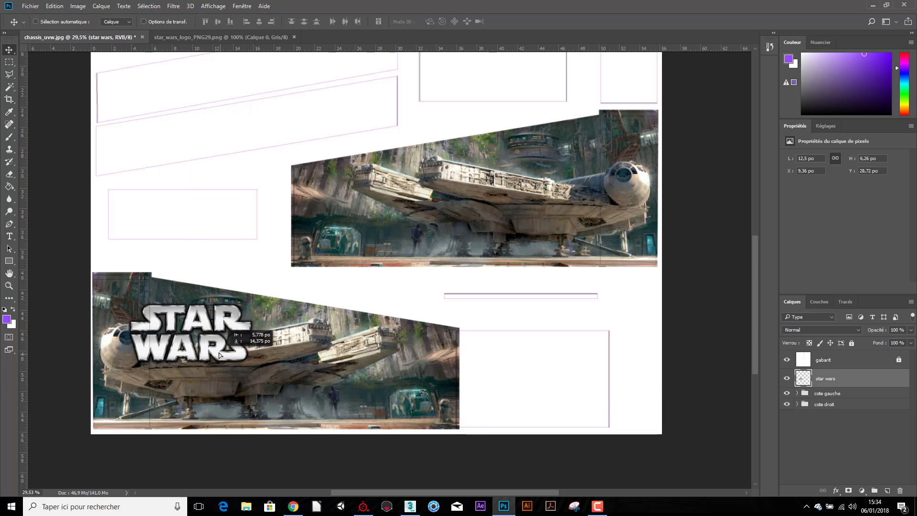
mouse_move(236, 386)
left_mouse_down()
mouse_move(414, 413)
mouse_move(275, 389)
left_mouse_up()
key("ctrl+t")
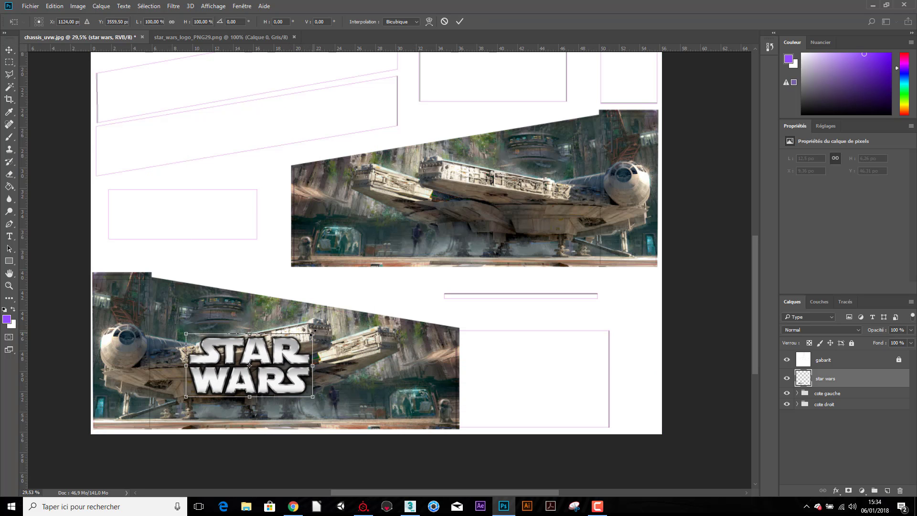
mouse_move(312, 334)
left_mouse_down()
mouse_move(293, 343)
mouse_move(243, 336)
mouse_move(270, 385)
mouse_move(299, 398)
left_mouse_up()
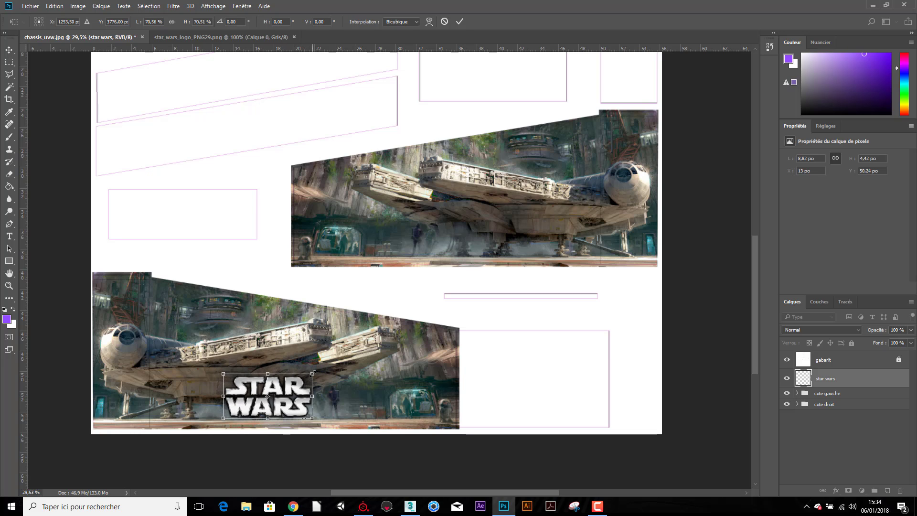
mouse_move(312, 373)
left_mouse_down()
mouse_move(322, 368)
mouse_move(299, 379)
left_mouse_up()
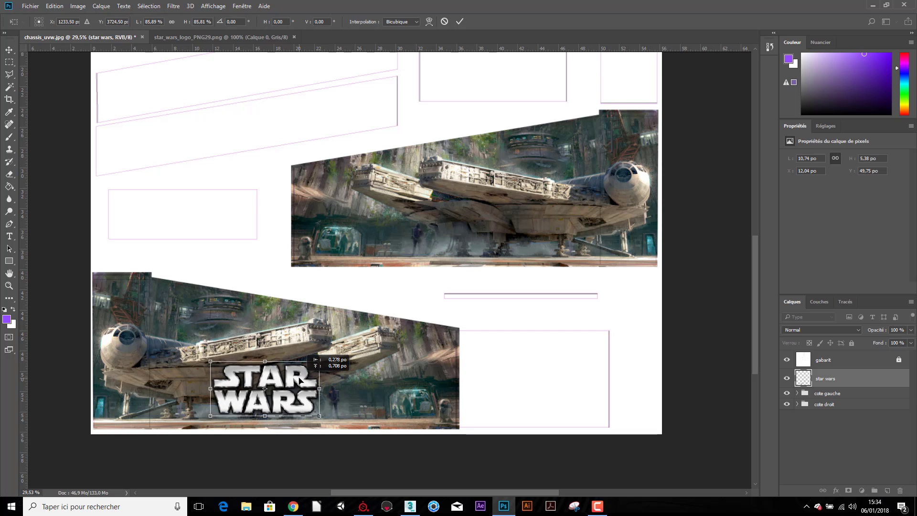
left_click_drag(299, 380, 300, 381)
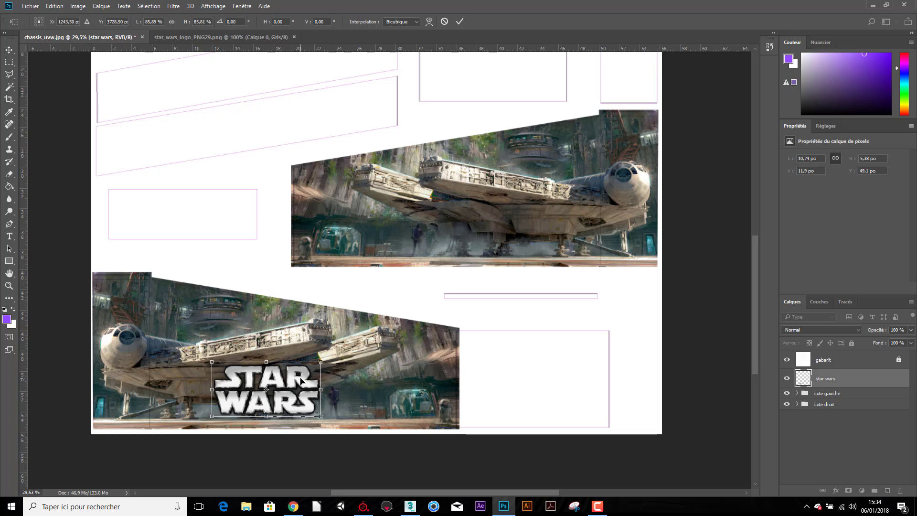
key("Return")
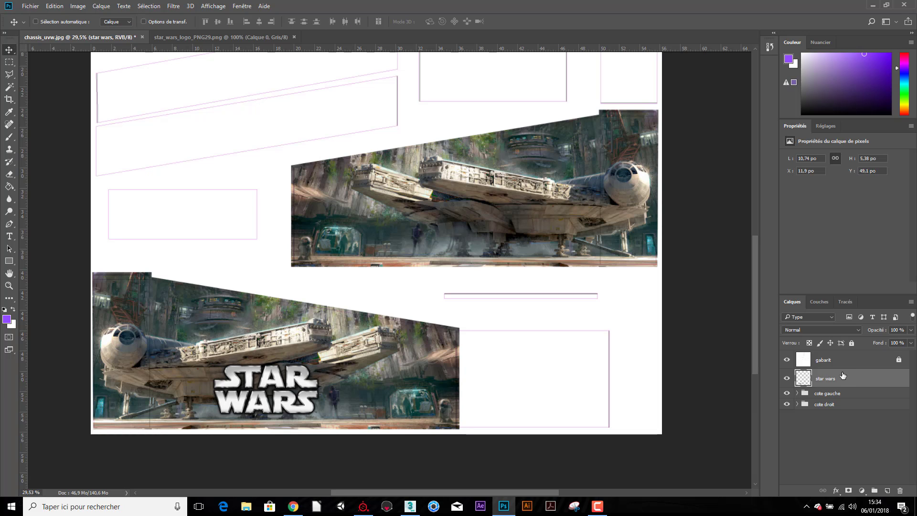
Duplicate the star wars layer and position the copy on the upper-right ship image.
key("ctrl+j")
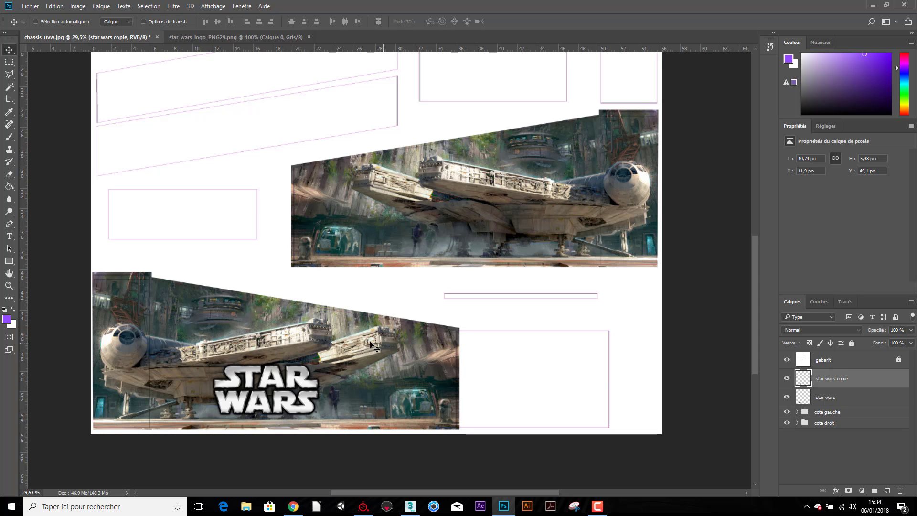
left_click_drag(286, 382, 501, 220)
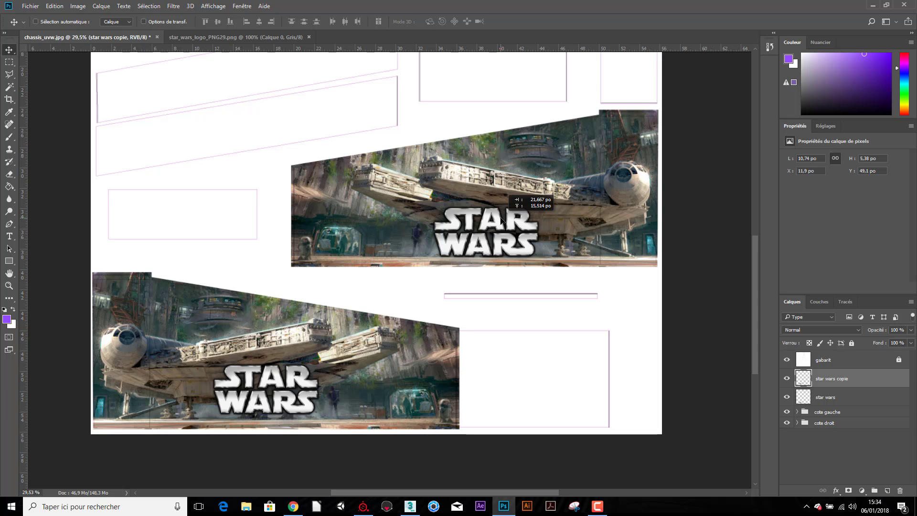
left_click_drag(501, 219, 500, 218)
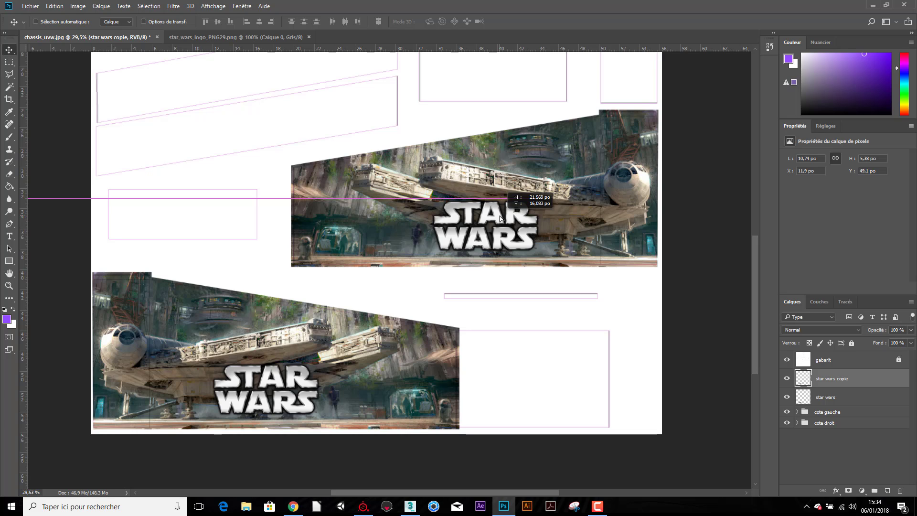
left_click_drag(500, 216, 500, 216)
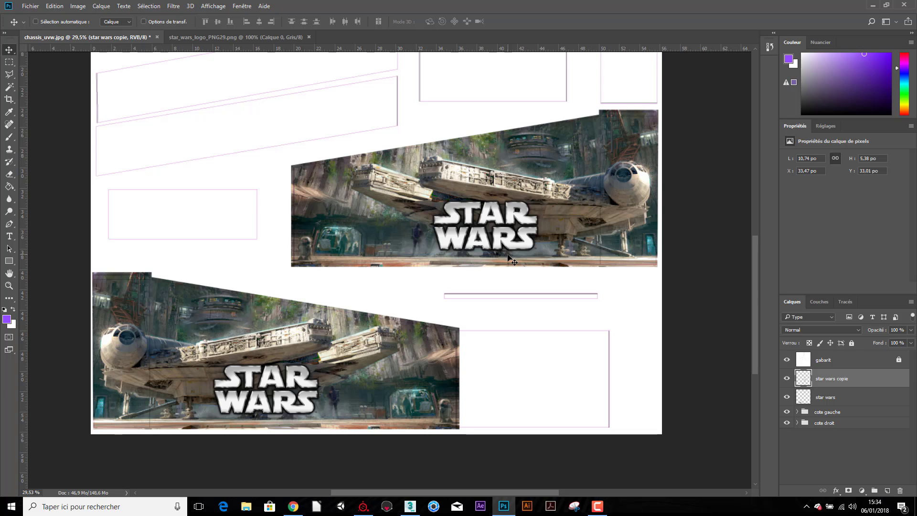
key("shift+Down")
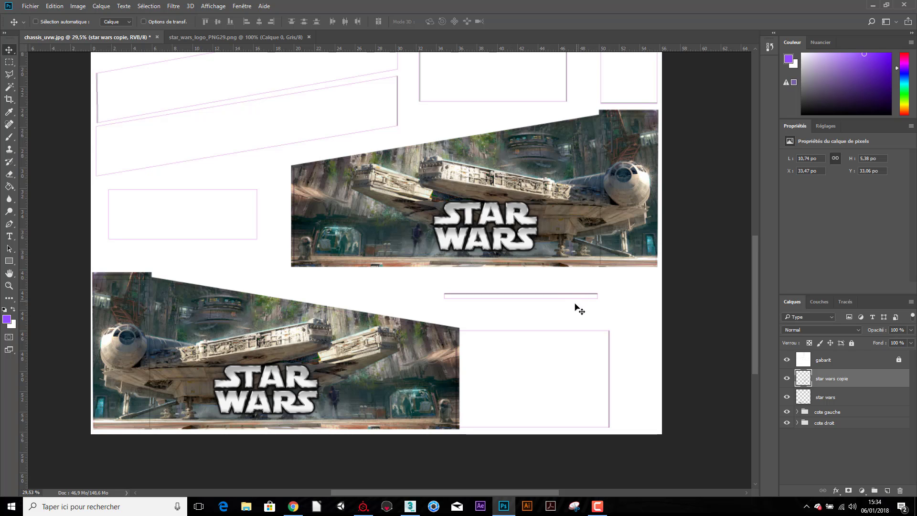
mouse_move(501, 237)
left_mouse_down()
mouse_move(497, 358)
mouse_move(519, 427)
left_mouse_up()
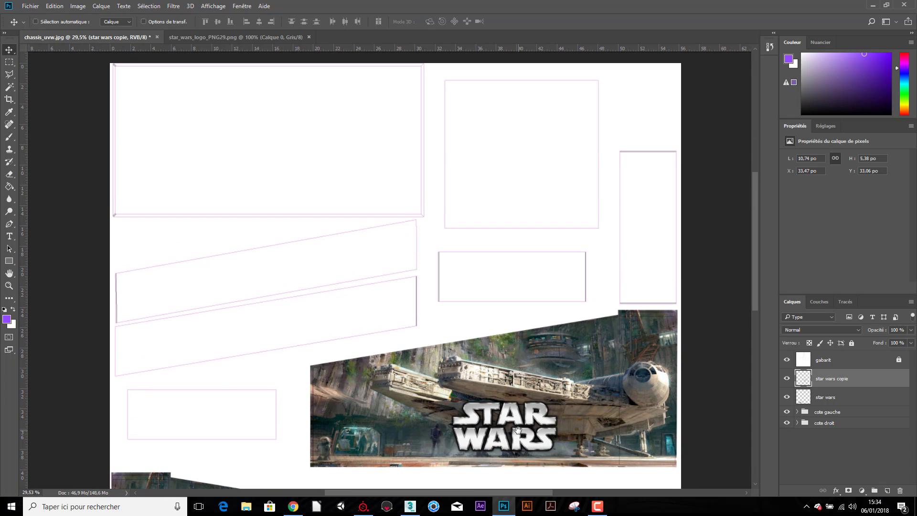
mouse_move(506, 245)
left_mouse_down()
mouse_move(467, 227)
mouse_move(467, 184)
mouse_move(443, 214)
mouse_move(450, 230)
left_mouse_up()
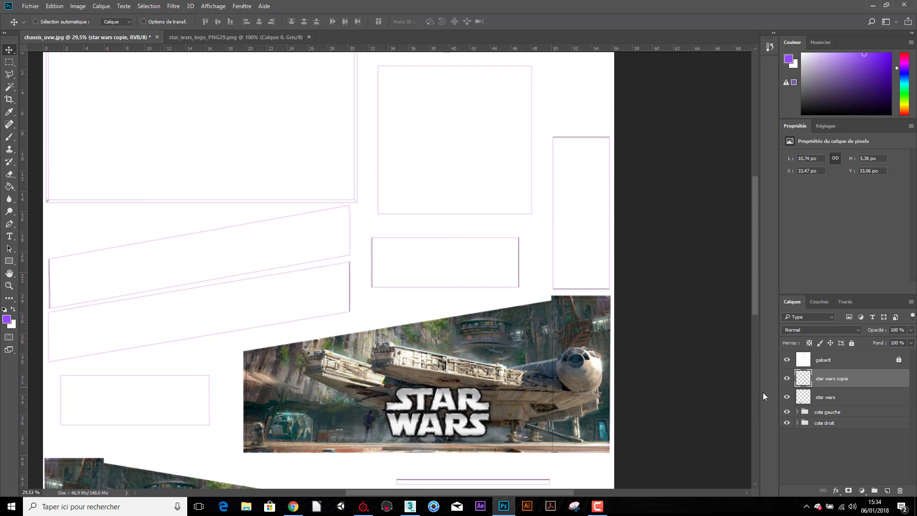
Create a new layer named 'arriere' masked to the upper-middle template rectangle.
left_click(887, 490)
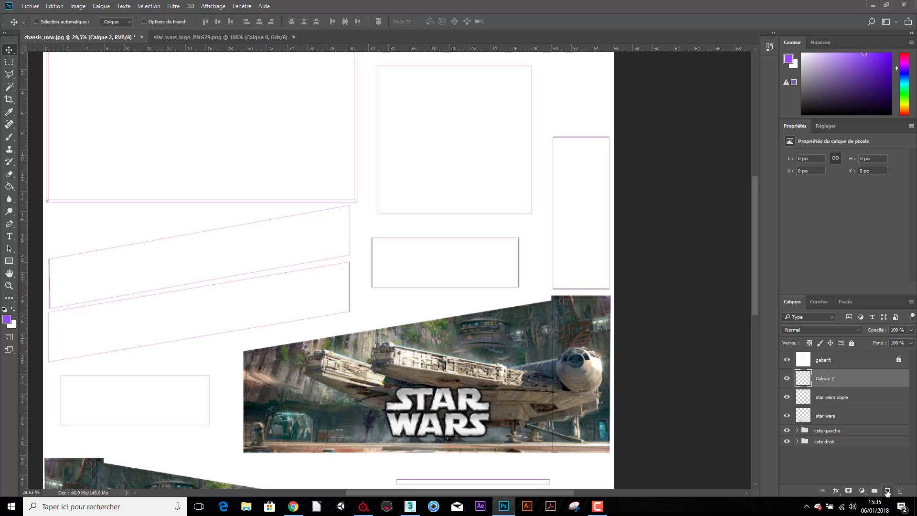
double_click(822, 379)
type("ere")
key("Return")
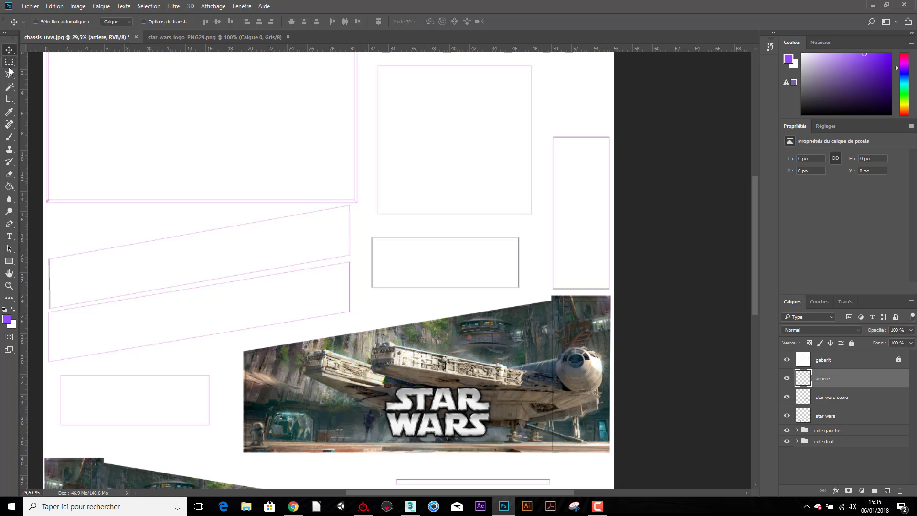
left_click(9, 62)
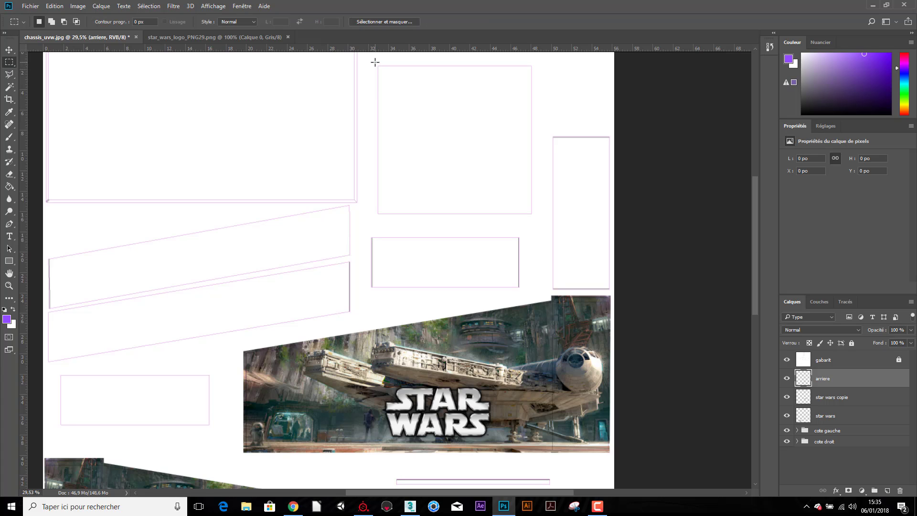
left_click_drag(375, 62, 535, 217)
left_click(848, 490)
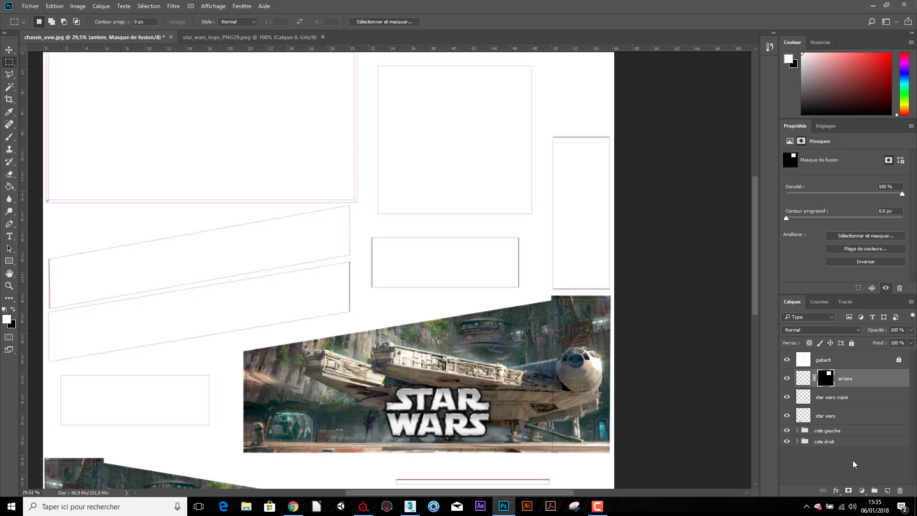
Create a new layer named 'dessus' masked to the tall right template rectangle.
left_click(886, 491)
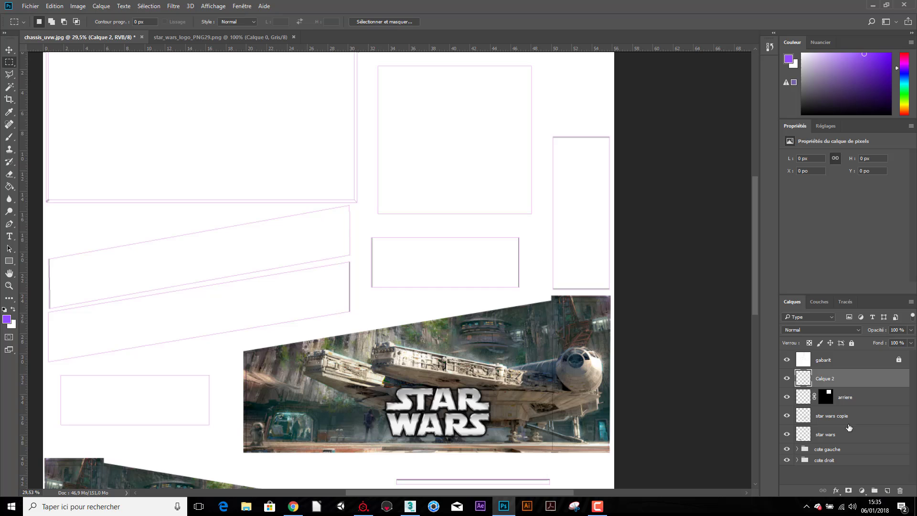
double_click(824, 379)
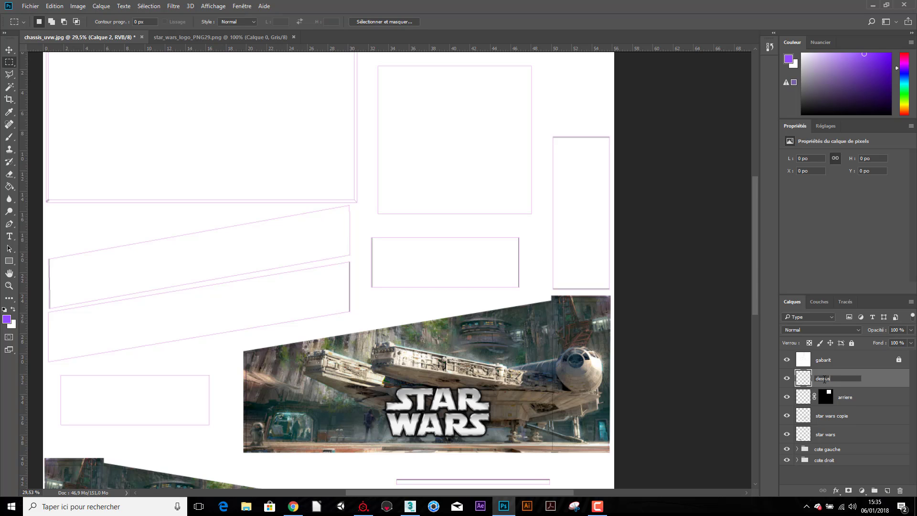
type("dessus")
key("Return")
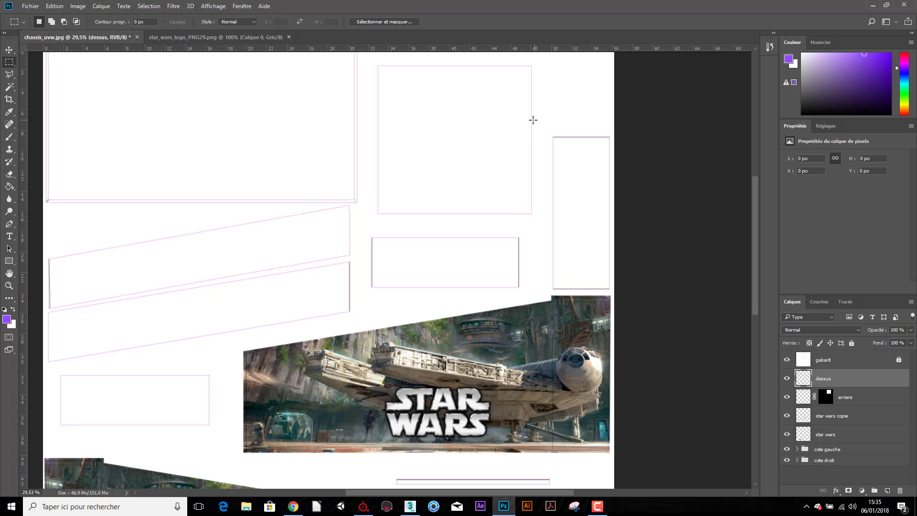
left_click_drag(550, 134, 612, 292)
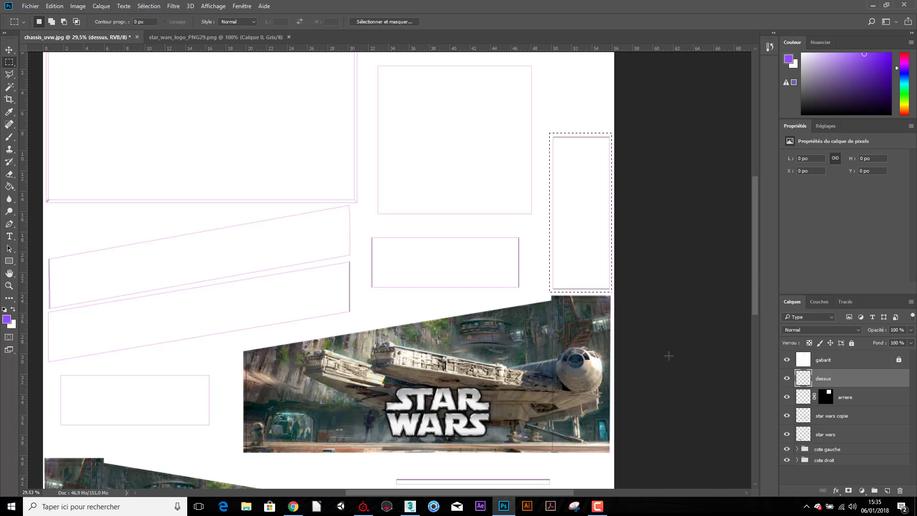
left_click(848, 491)
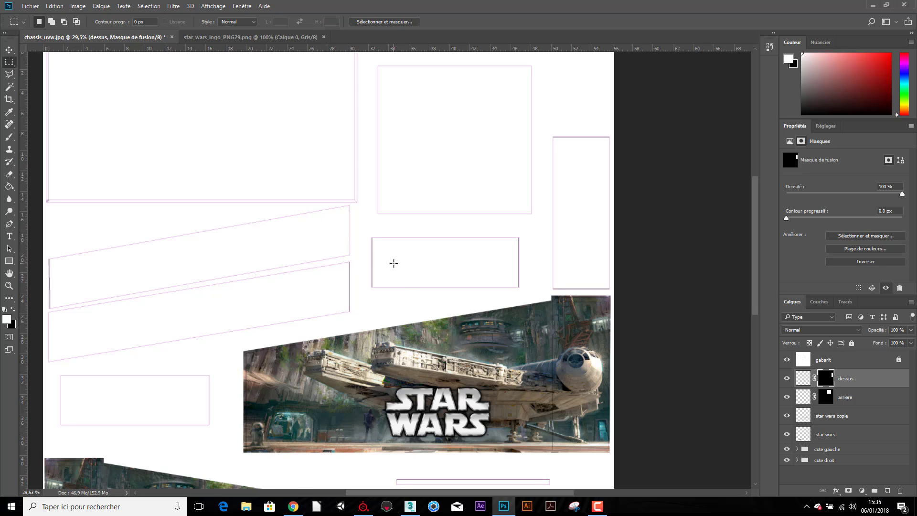
scroll(394, 263, "down", 3)
Make a frame-shaped selection by subtracting the inner area from the top-left rectangle.
scroll(395, 264, "up", 2)
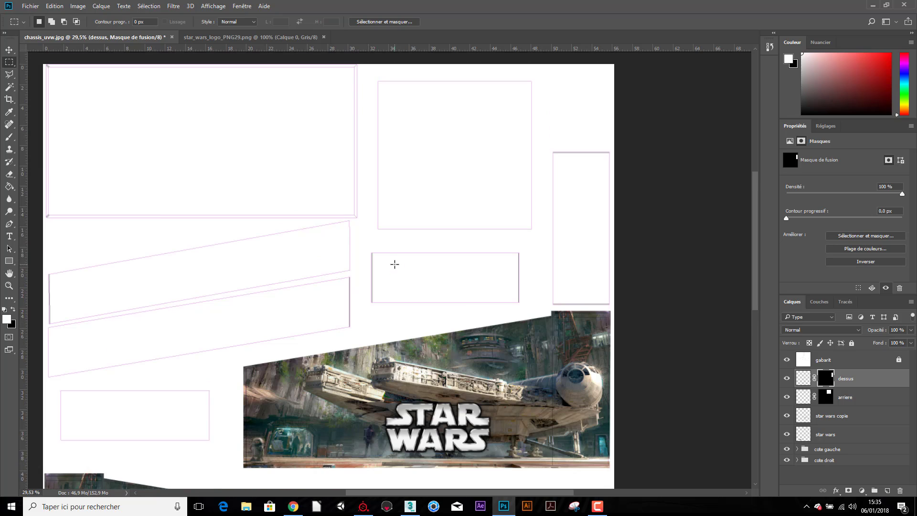
scroll(256, 192, "down", 1)
scroll(174, 197, "up", 1)
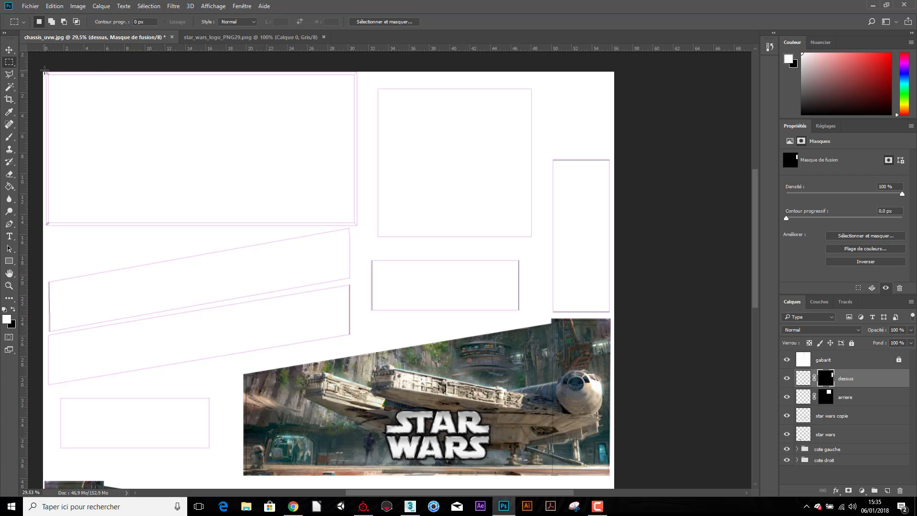
left_click_drag(44, 70, 361, 228)
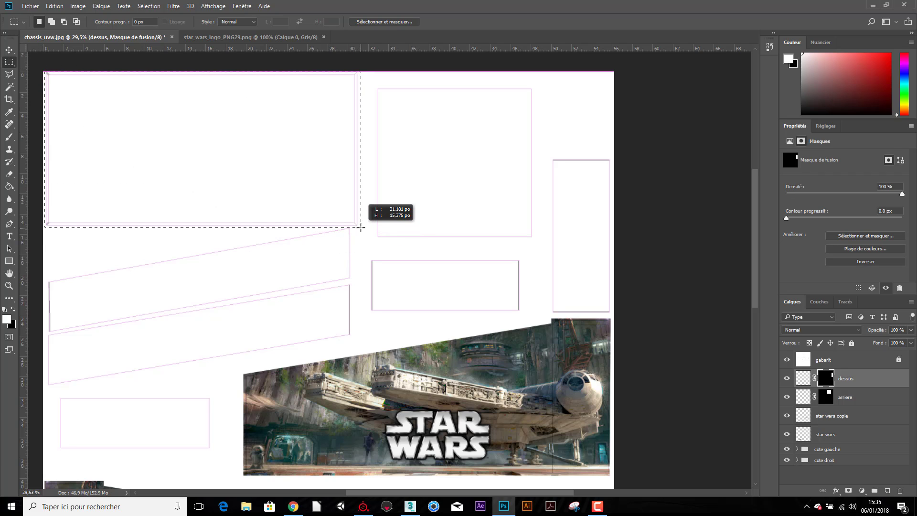
left_click_drag(361, 228, 360, 228)
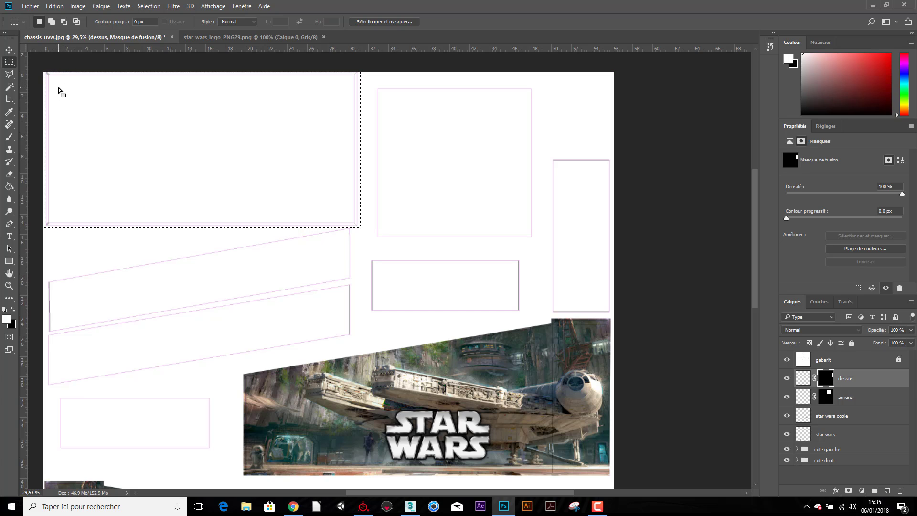
key("shift")
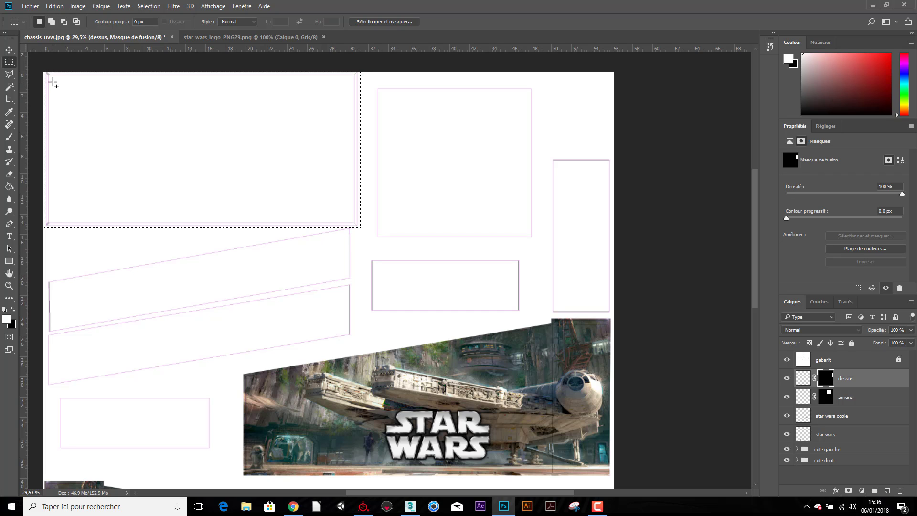
key("alt")
left_click_drag(51, 78, 353, 220)
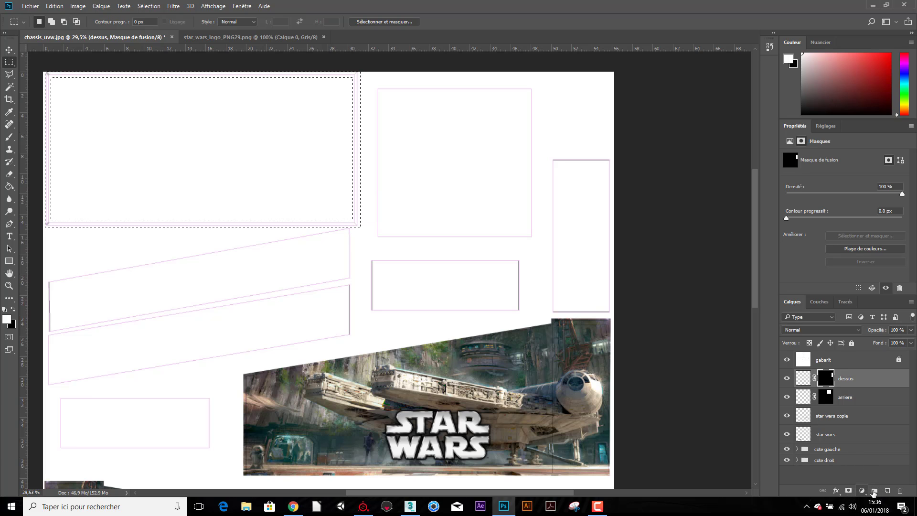
Add a new layer masked to the frame selection and name it 'cadre'.
left_click(884, 490)
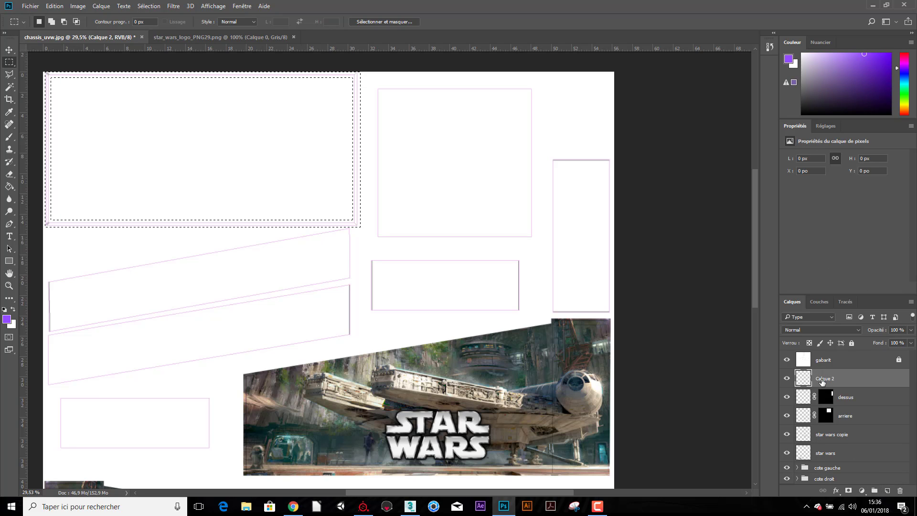
left_click(849, 490)
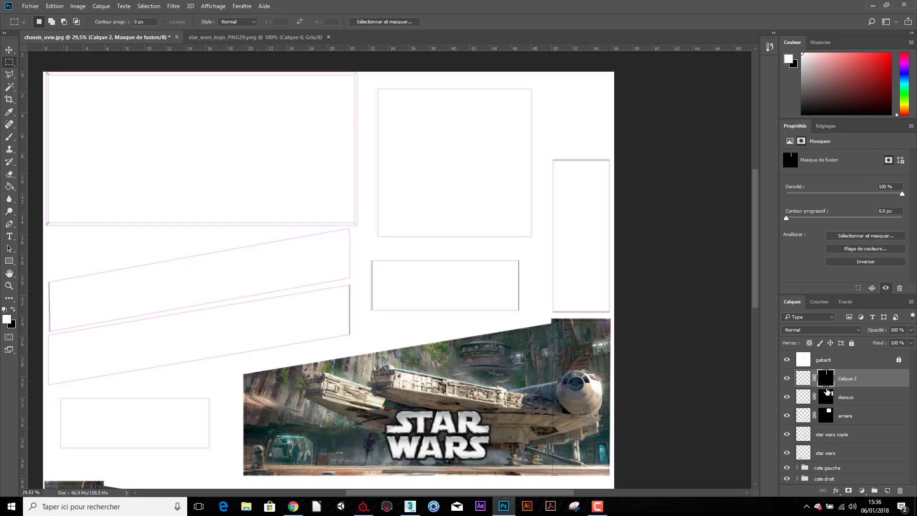
double_click(842, 379)
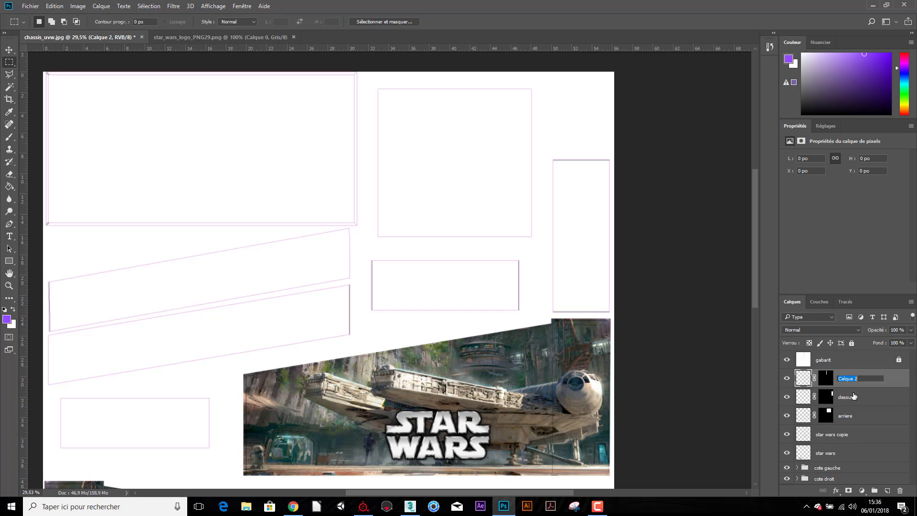
type("cadre")
key("Return")
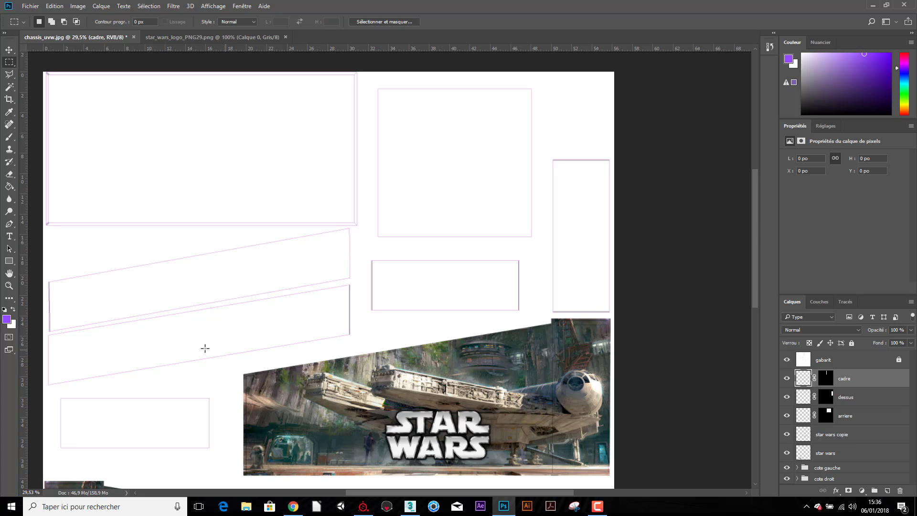
Paint-bucket fill the cadre frame, dessus rectangle and arriere rectangle with dark olive grey.
left_click(9, 186)
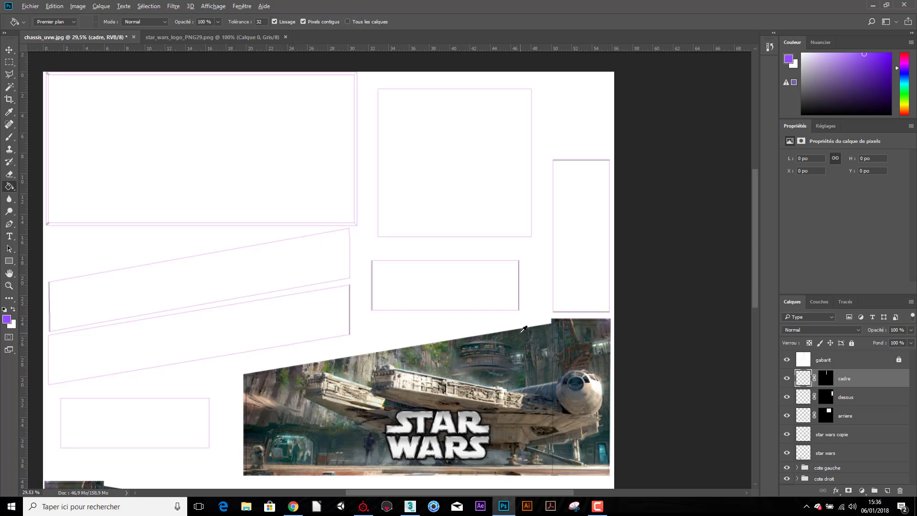
left_click(522, 329, "alt")
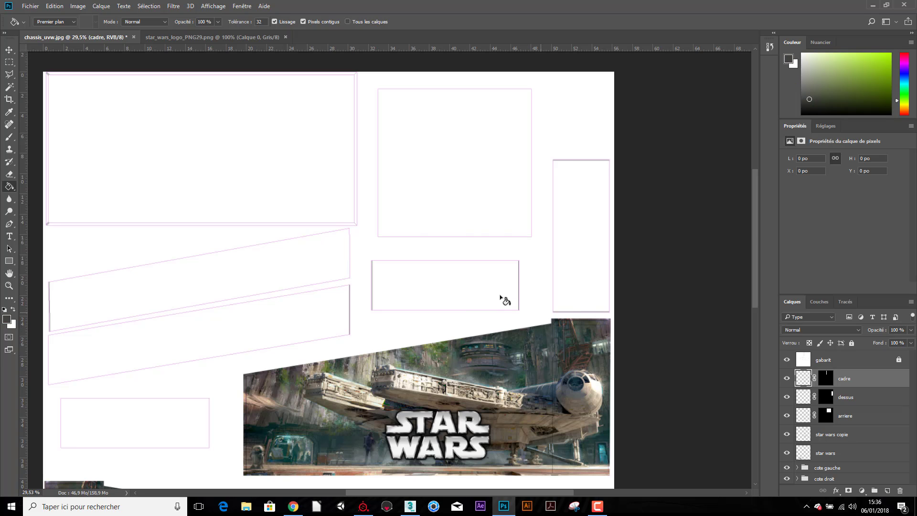
left_click(357, 225)
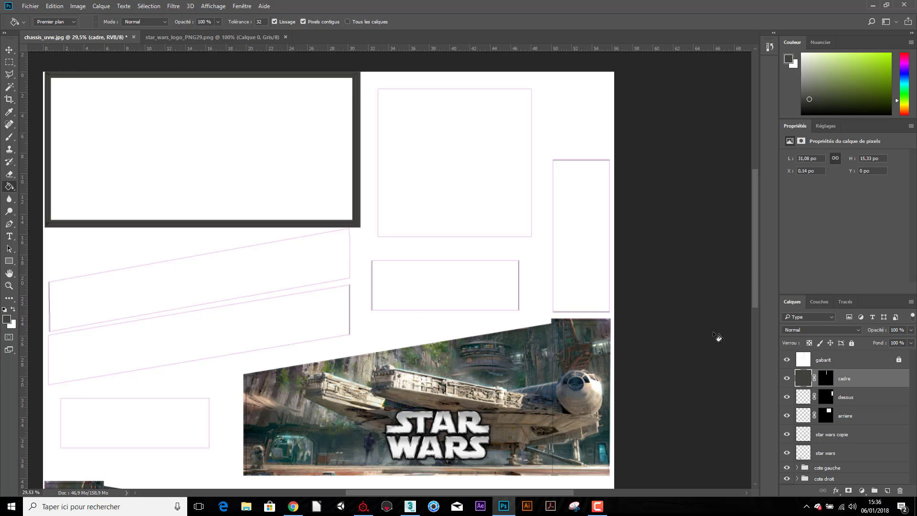
left_click(807, 400)
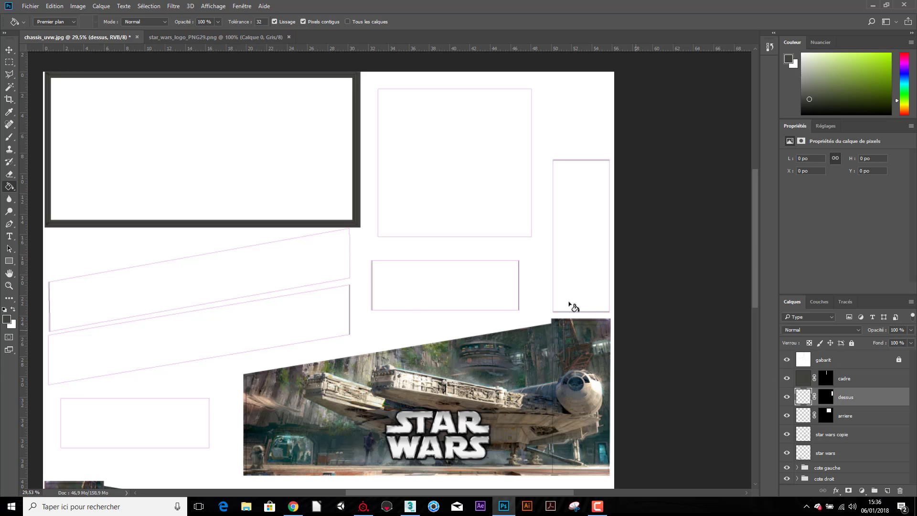
left_click(597, 315)
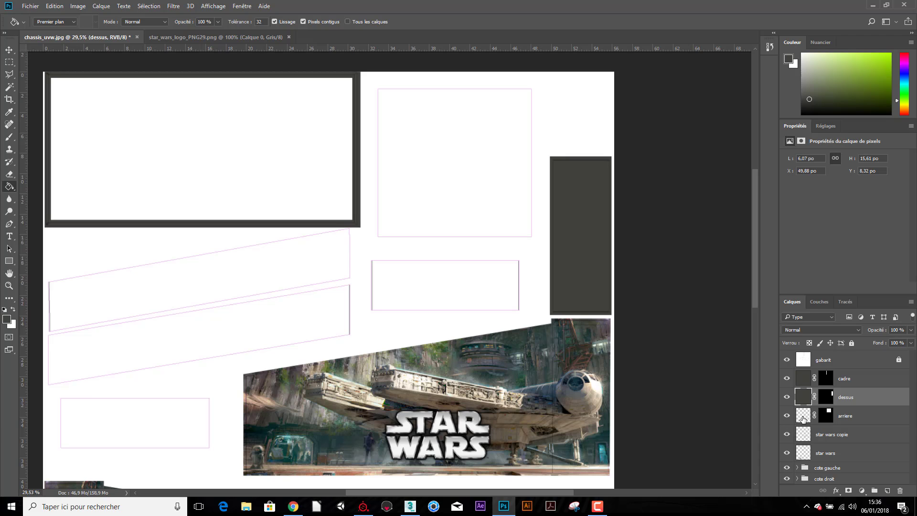
left_click(803, 419)
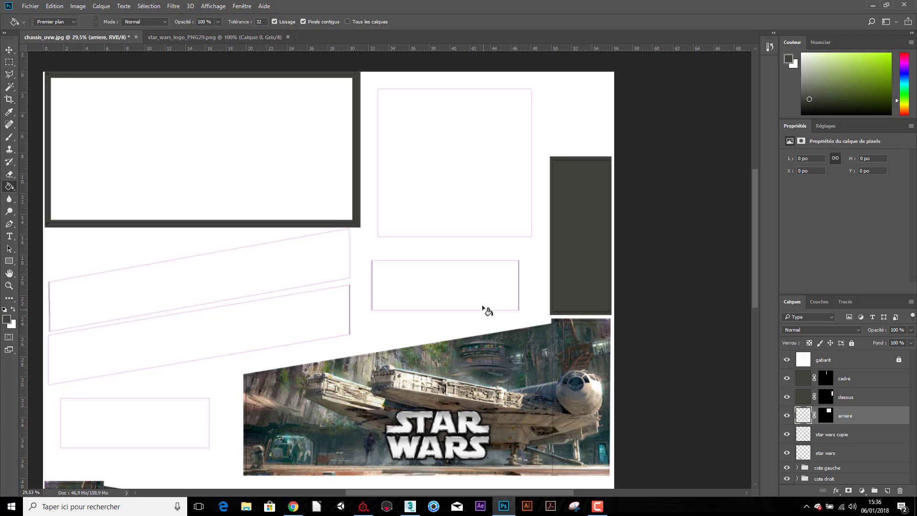
left_click(459, 218)
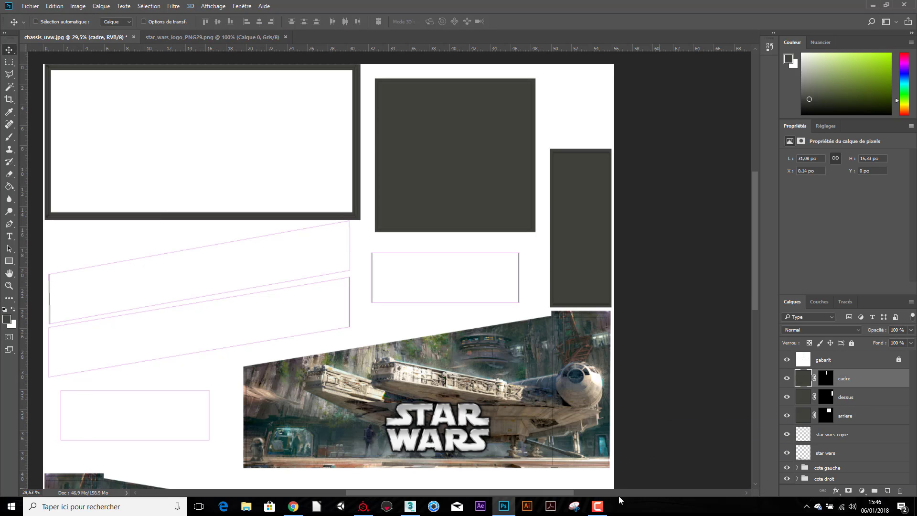
Copy the full-size Darth Vader helmet artwork from Google Images, then return to Photoshop.
left_click(294, 506)
left_click(580, 76)
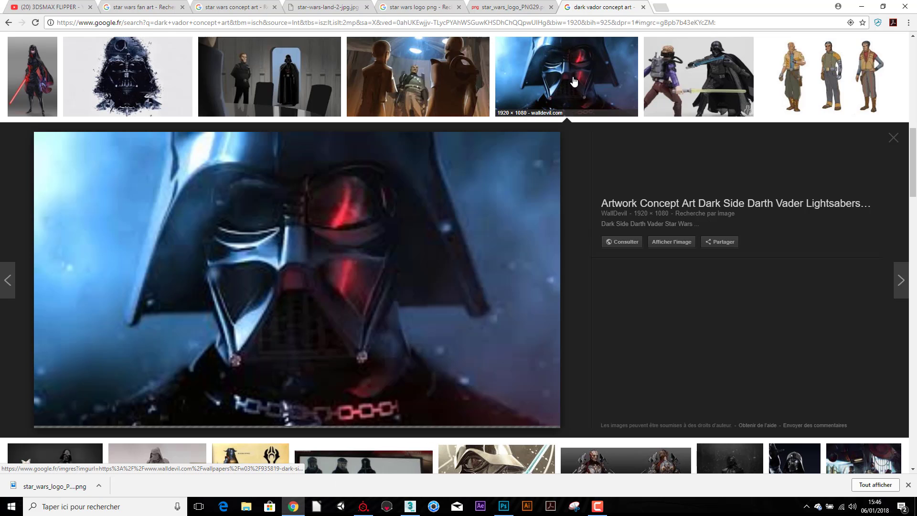
left_click(687, 246)
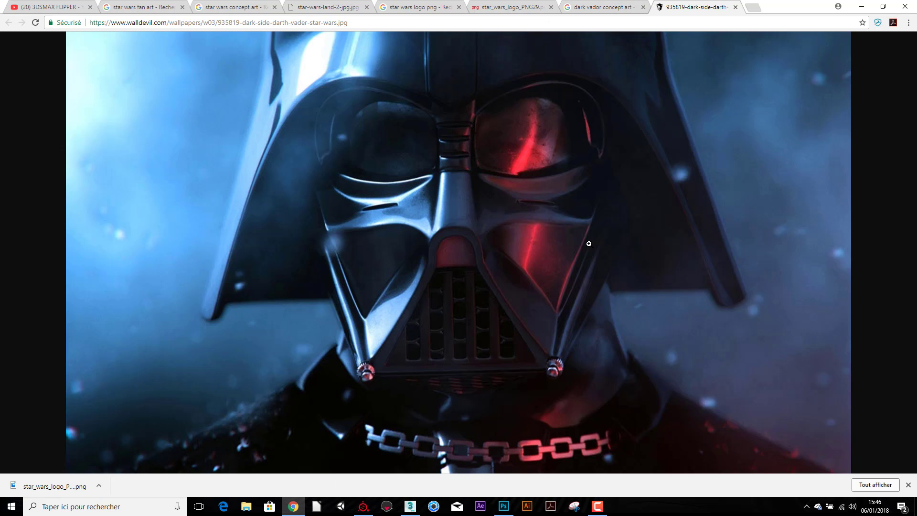
right_click(452, 250)
left_click(483, 282)
left_click(503, 506)
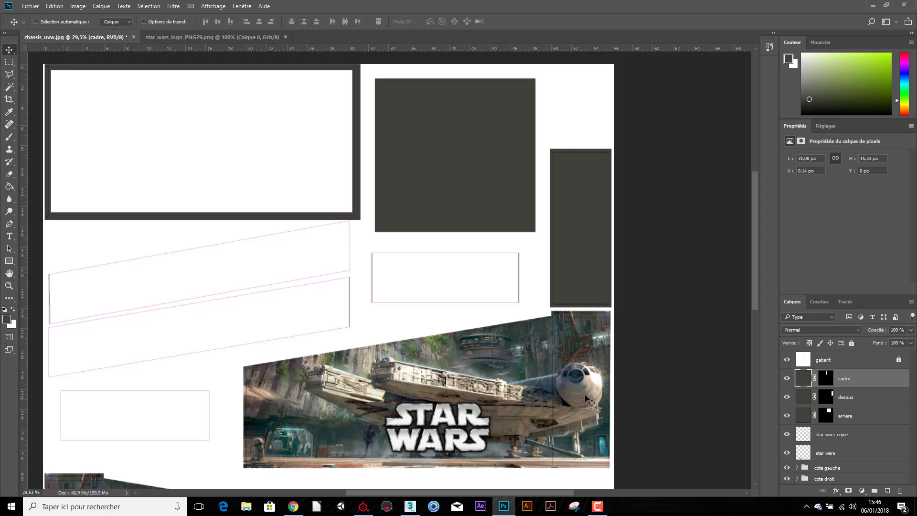
Paste the Vader image, move it over the top-left frame, and name the layer 'dark vador'.
left_click(54, 5)
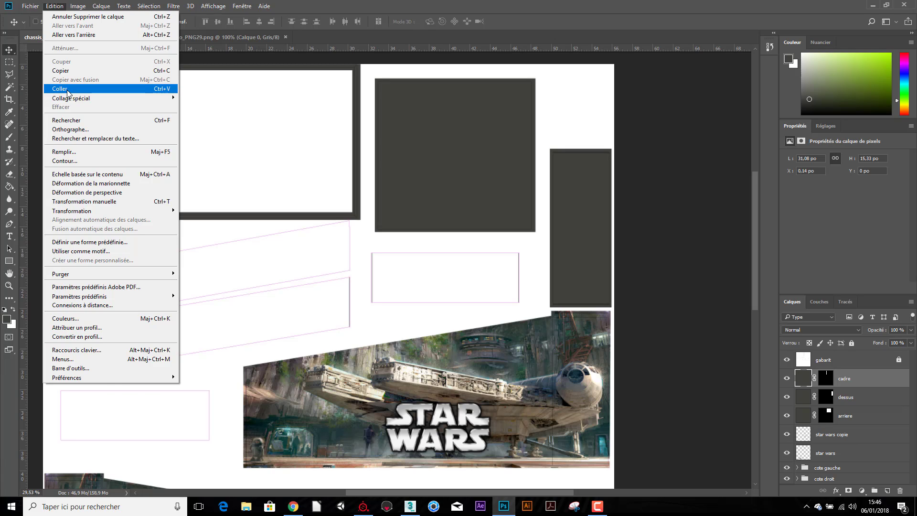
left_click(64, 90)
left_click_drag(328, 252, 232, 157)
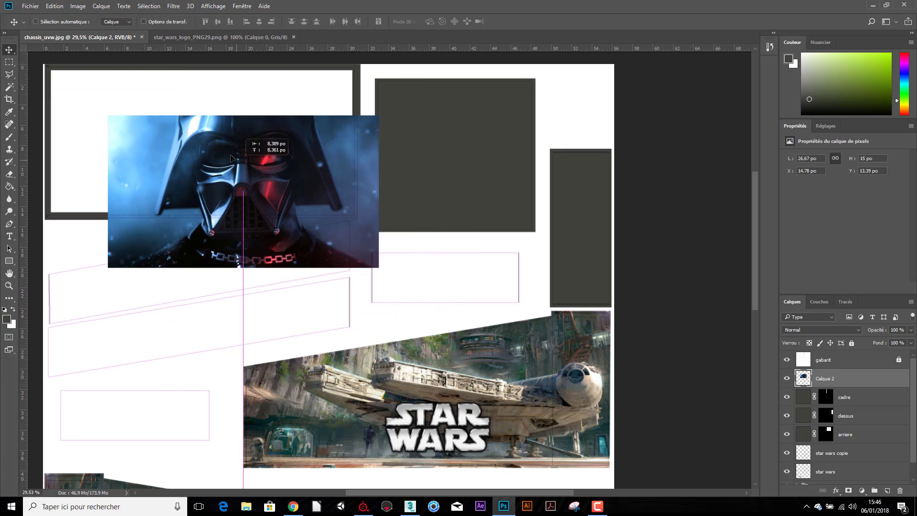
double_click(825, 379)
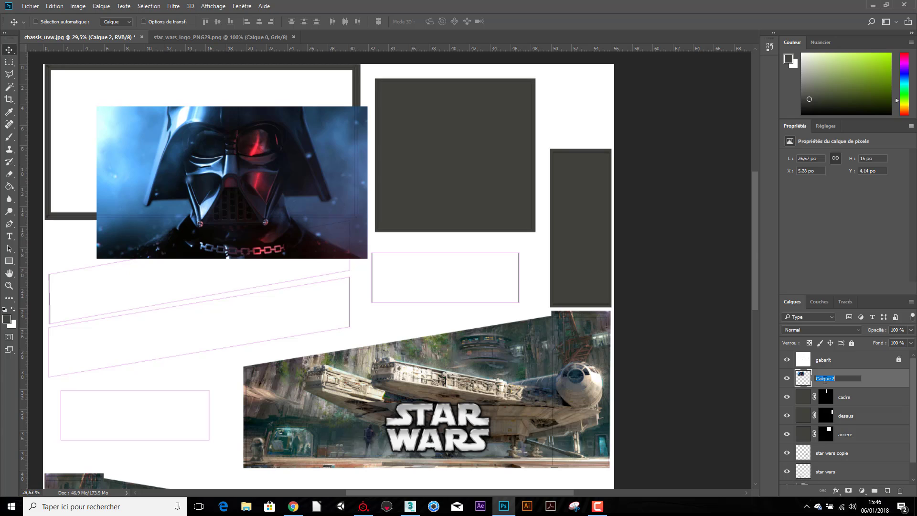
type("da")
type("rk vado")
key("Return")
scroll(597, 367, "down", 1)
scroll(558, 356, "down", 2)
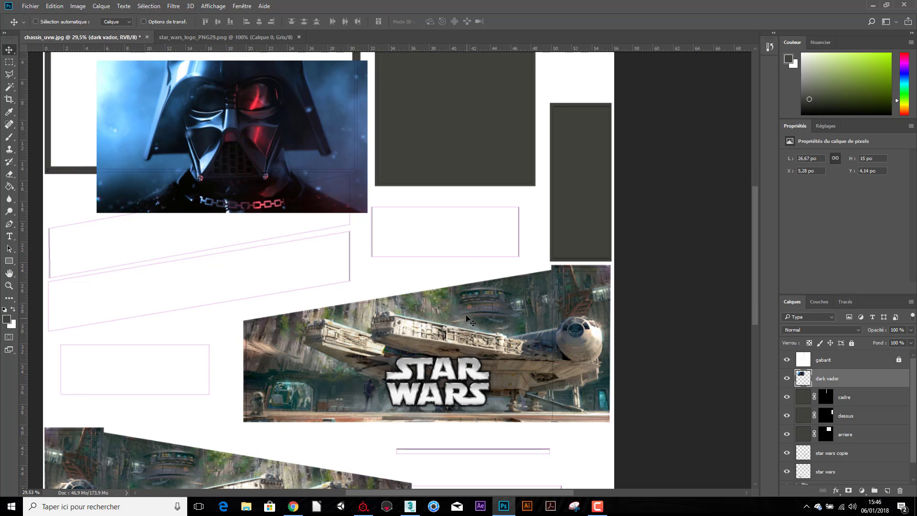
scroll(516, 342, "down", 3)
scroll(477, 330, "down", 2)
scroll(467, 325, "down", 2)
Add a new empty layer named devant and move it below cote droit, at the bottom of the stack.
scroll(466, 323, "down", 1)
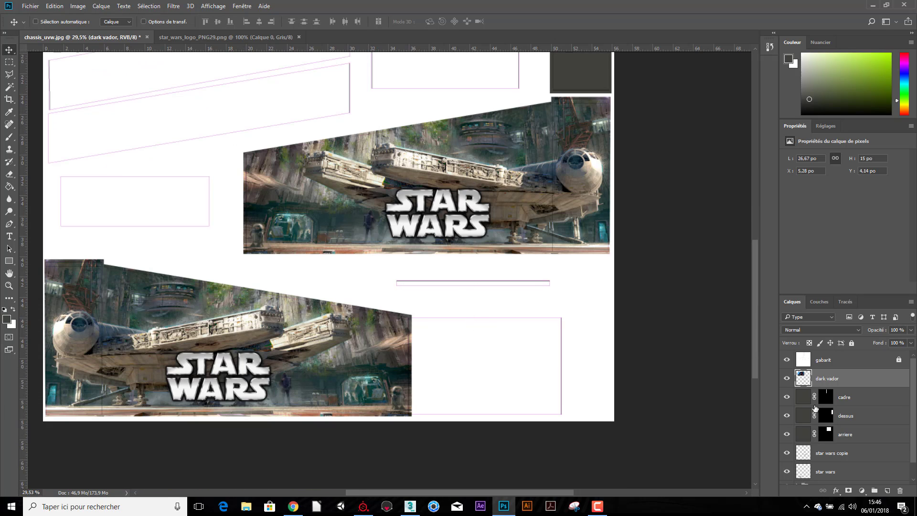
scroll(910, 468, "down", 2)
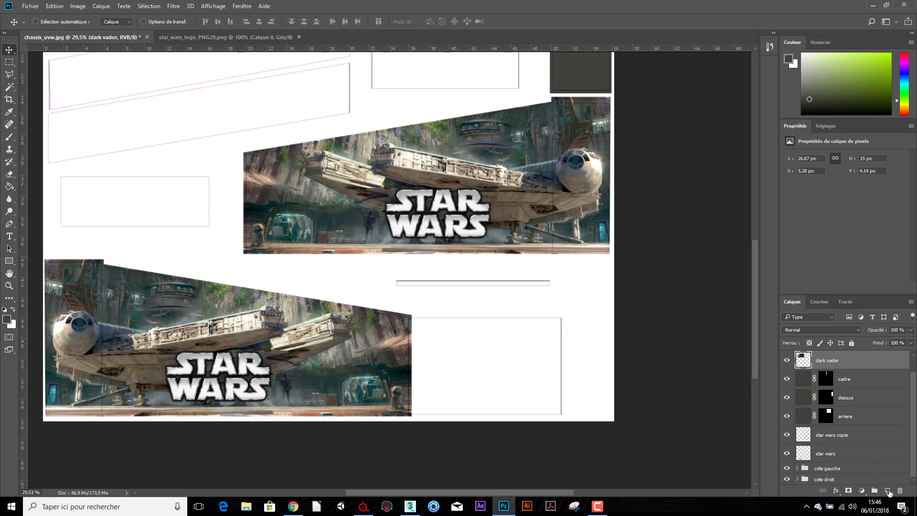
left_click(889, 492)
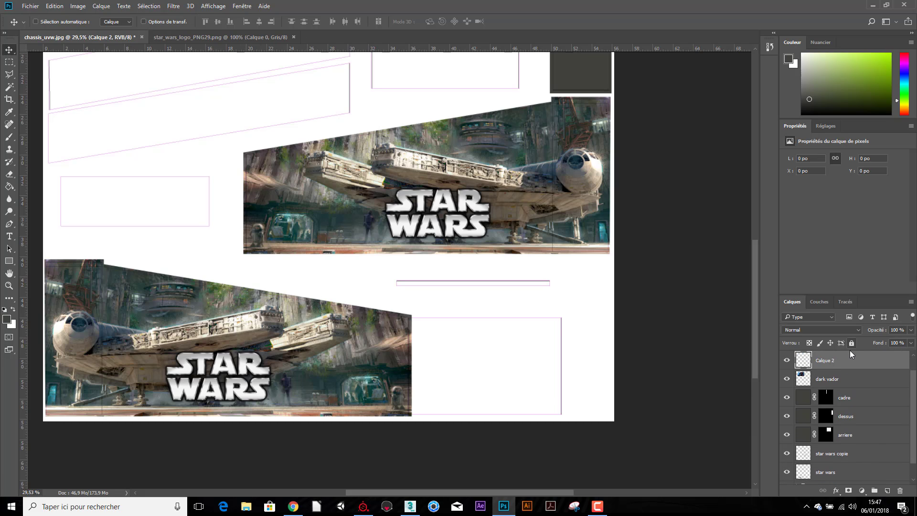
left_click_drag(849, 358, 849, 388)
double_click(826, 379)
type("deva")
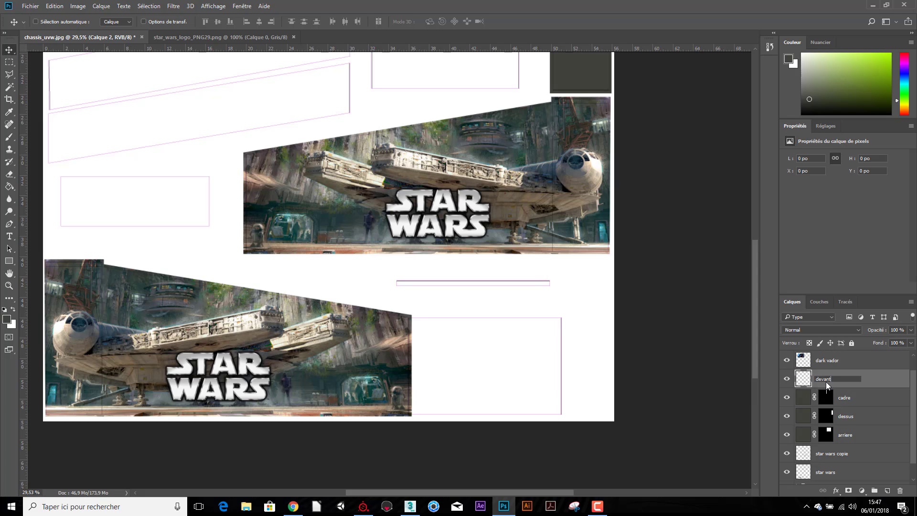
type("nt")
key("Return")
scroll(849, 415, "down", 1)
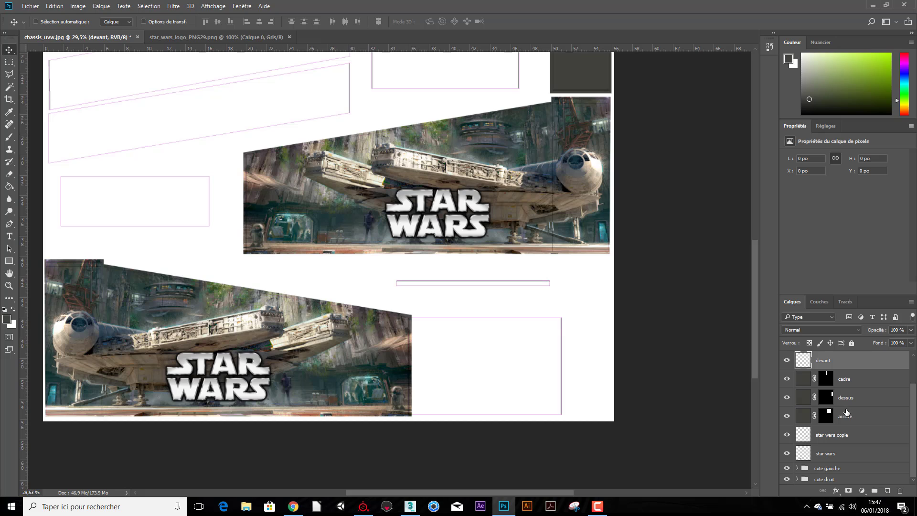
left_click_drag(849, 366, 841, 483)
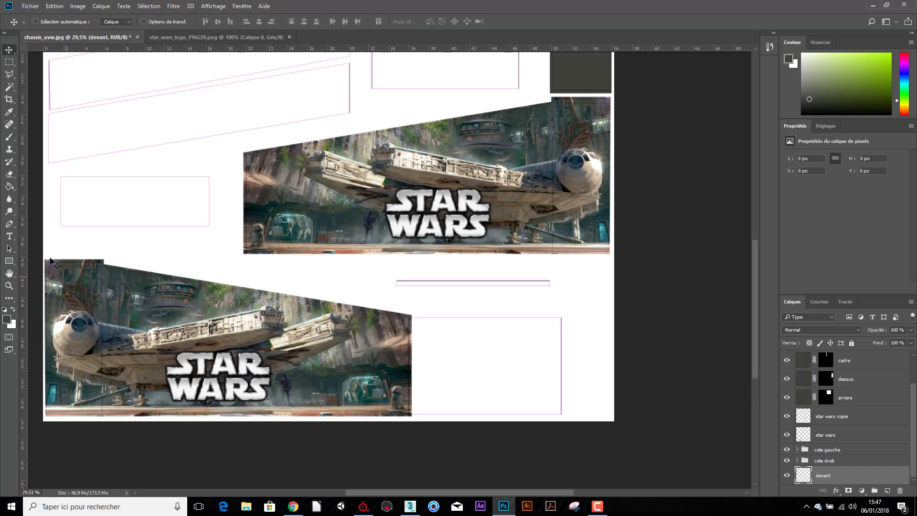
Make a rectangular marquee selection covering the whole front panel rectangle.
left_click(9, 187)
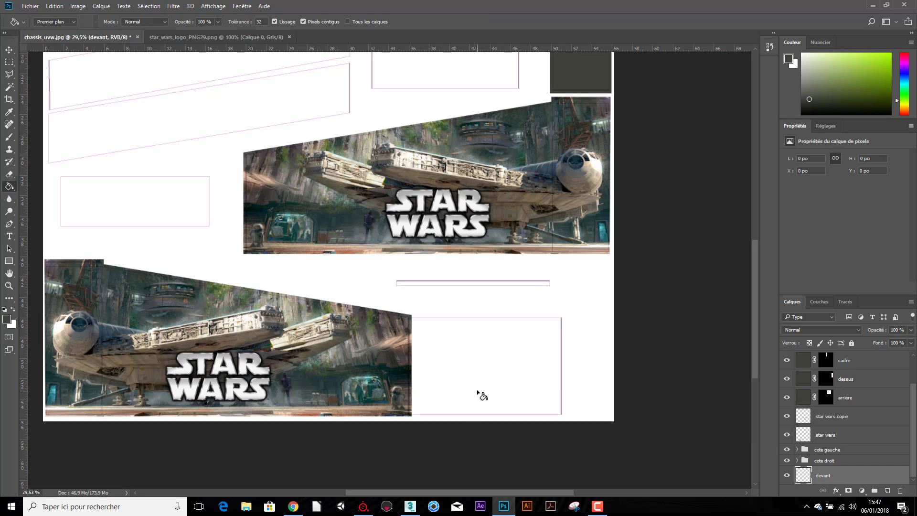
left_click(9, 61)
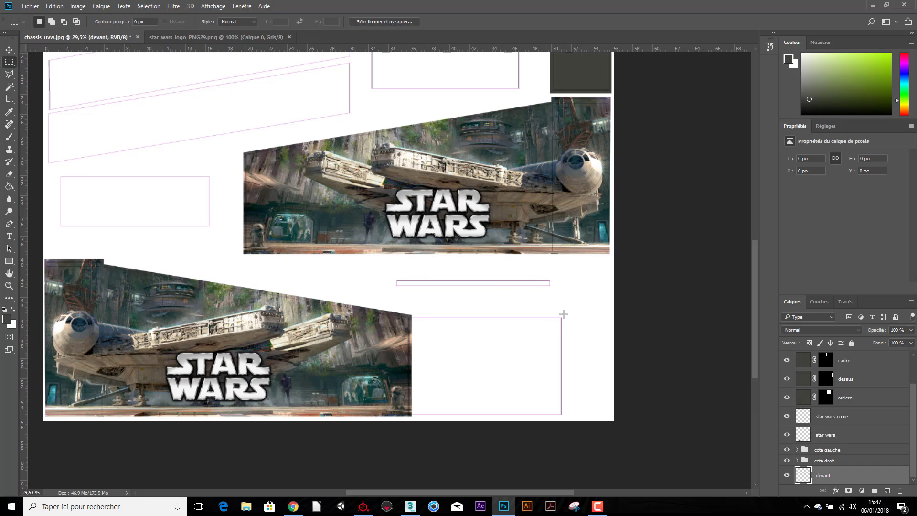
left_click_drag(563, 314, 408, 438)
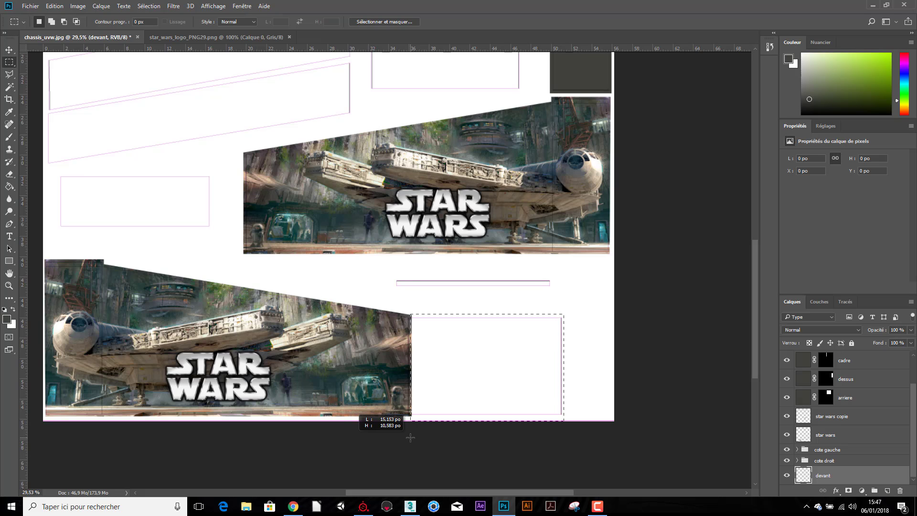
left_click_drag(409, 437, 410, 438)
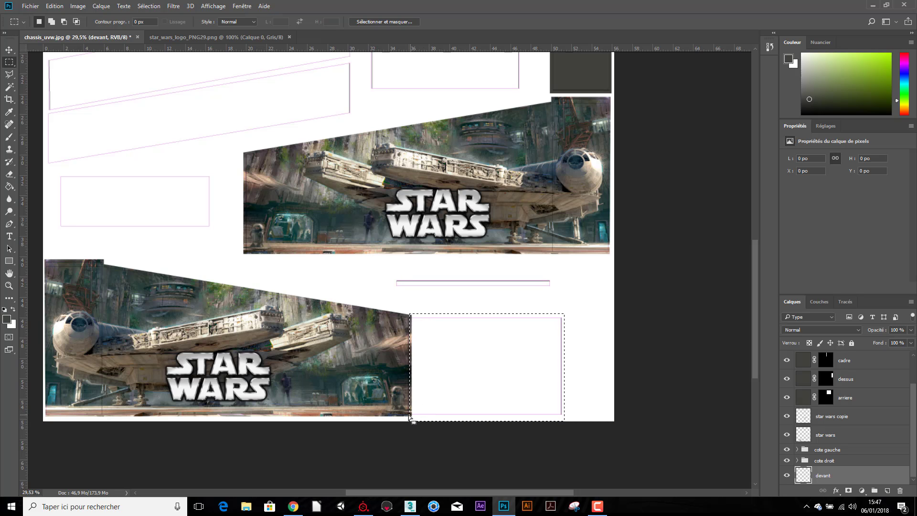
scroll(425, 406, "up", 2)
scroll(415, 404, "up", 2)
scroll(409, 403, "up", 2)
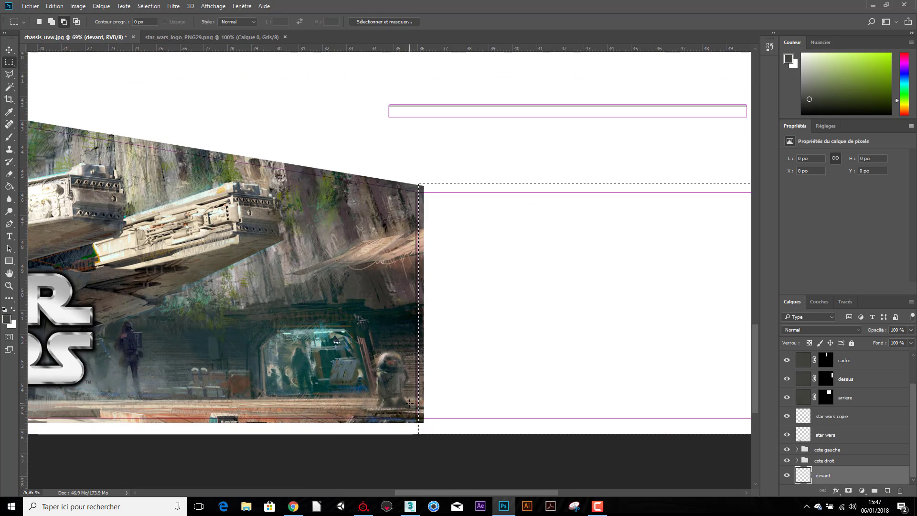
scroll(409, 404, "up", 2)
left_click(429, 101)
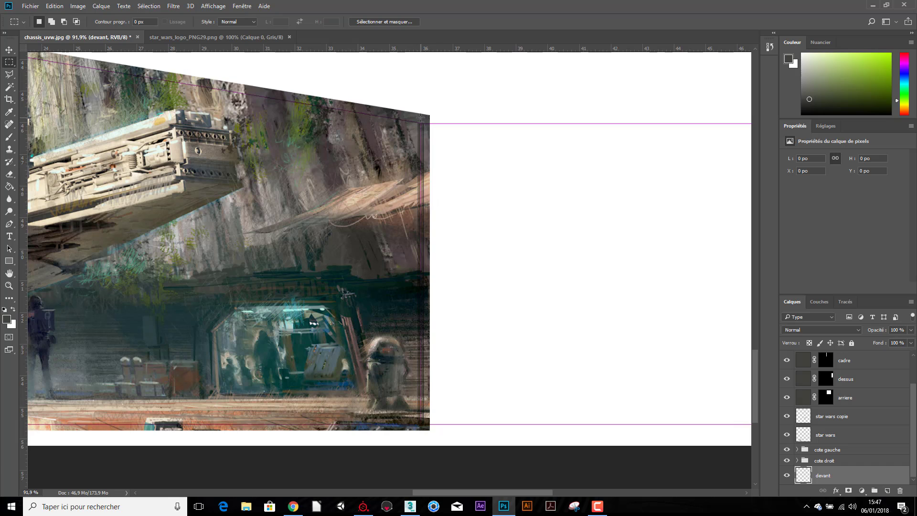
mouse_move(420, 117)
left_mouse_down()
mouse_move(651, 414)
mouse_move(624, 429)
left_mouse_up()
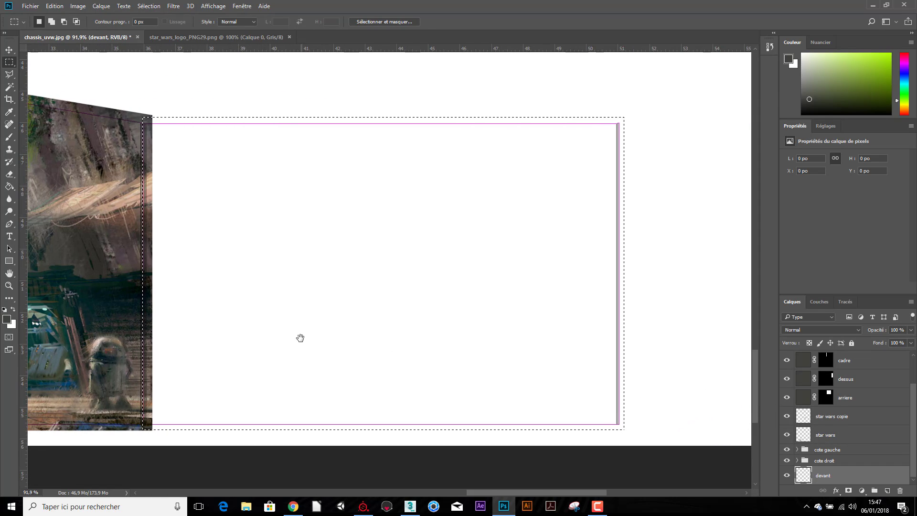
left_click_drag(301, 335, 441, 352)
scroll(286, 335, "up", 2)
scroll(286, 334, "up", 2)
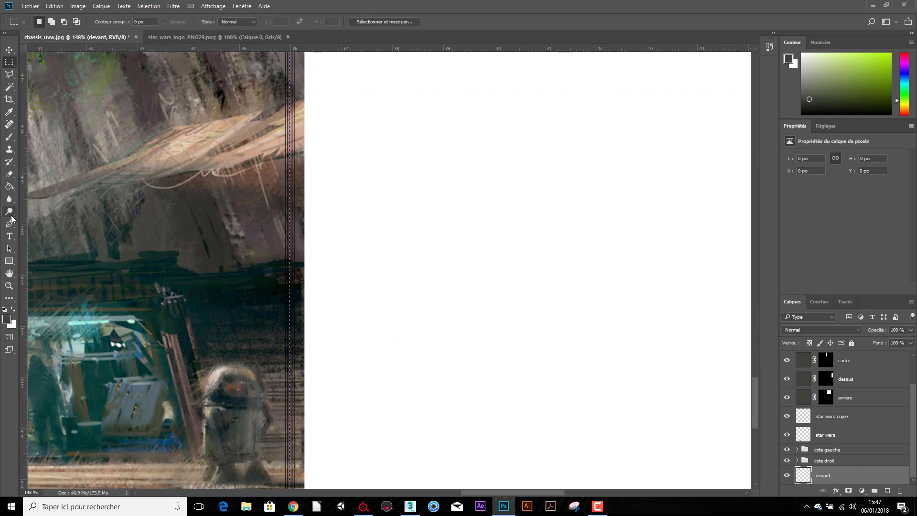
Sample the dark brownish grey at the artwork's edge and fill the selection on the masked devant layer.
left_click(9, 187)
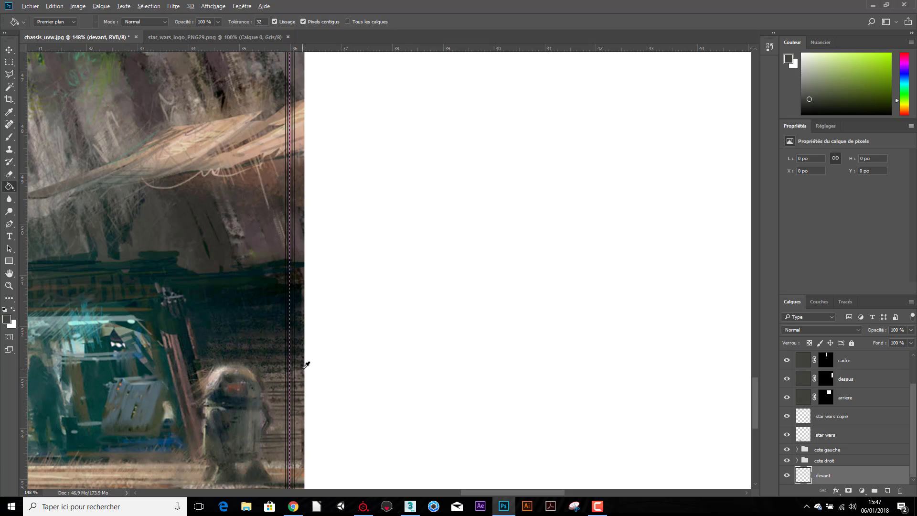
left_click(306, 368, "alt")
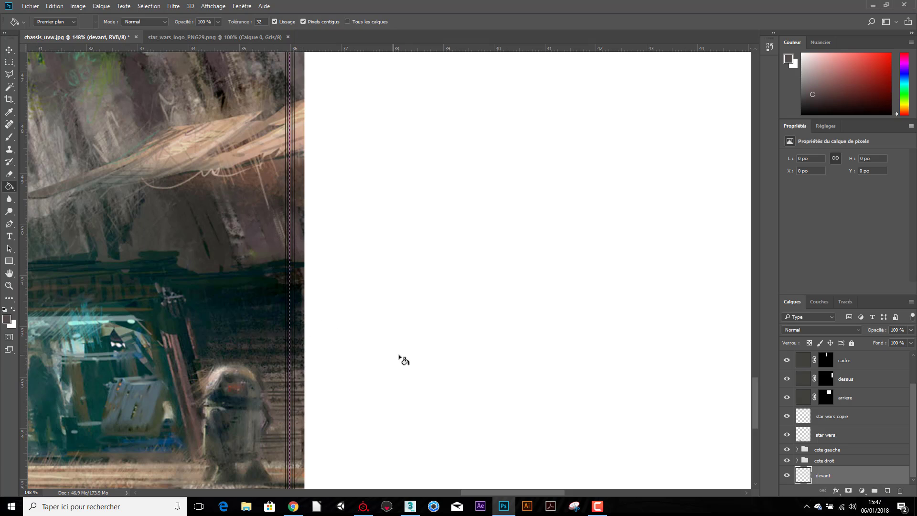
left_click(849, 491)
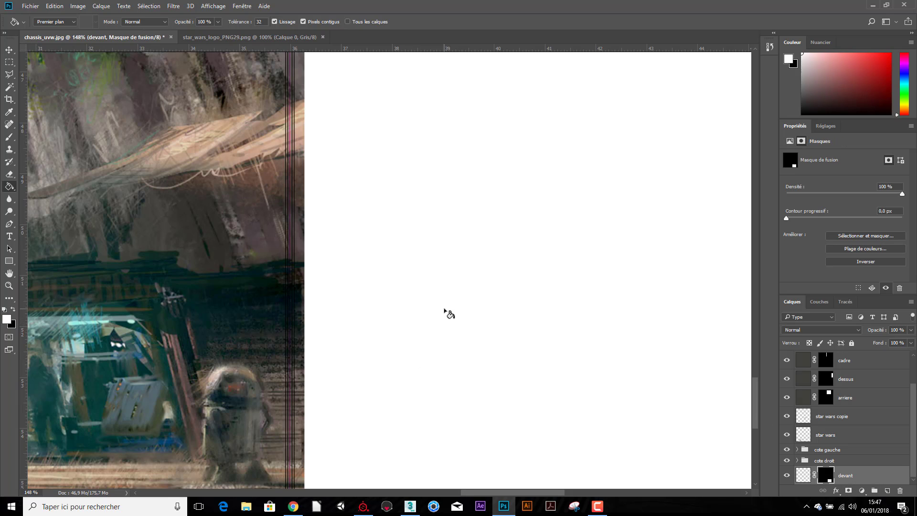
left_click(799, 477)
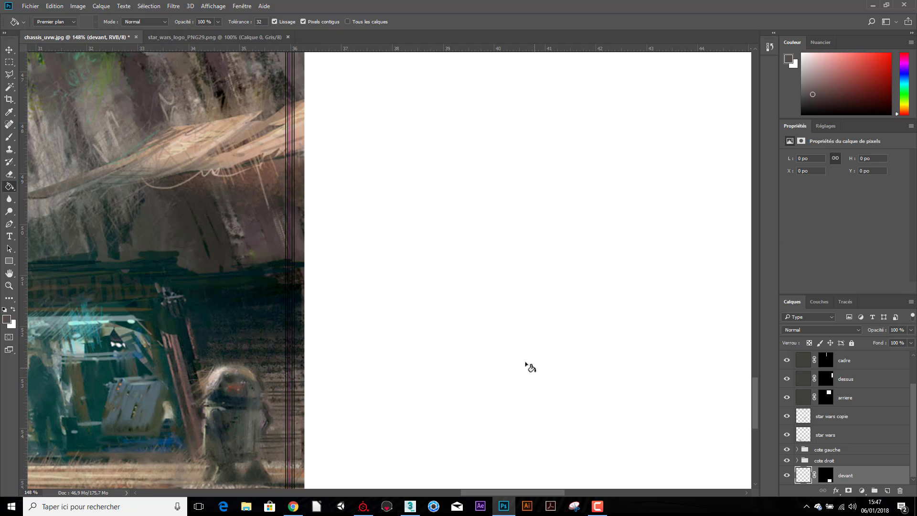
left_click(483, 333)
scroll(495, 334, "down", 3, "alt")
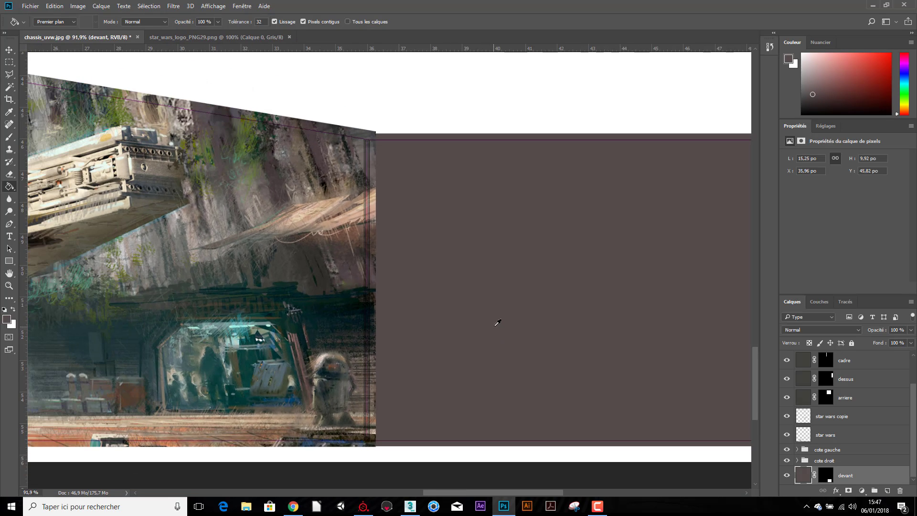
scroll(499, 325, "down", 2, "alt")
left_click_drag(532, 327, 446, 302)
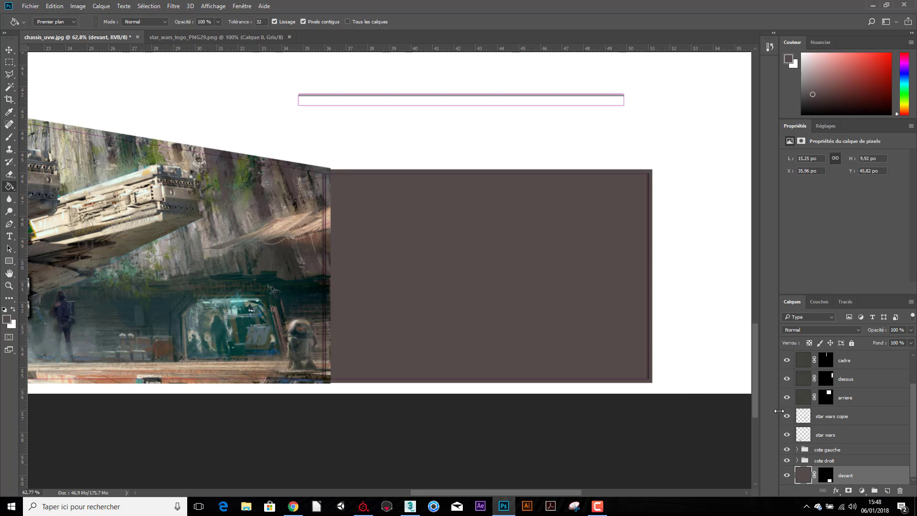
scroll(790, 410, "up", 2)
Duplicate the dark vador layer and place the copy just above devant in the stack.
left_click(830, 381)
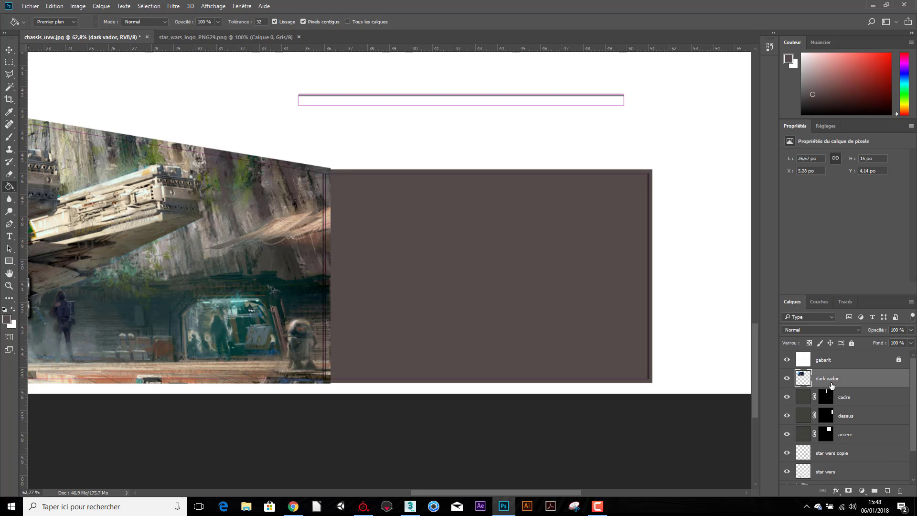
scroll(832, 385, "down", 2)
scroll(833, 384, "up", 2)
left_click_drag(856, 380, 850, 483)
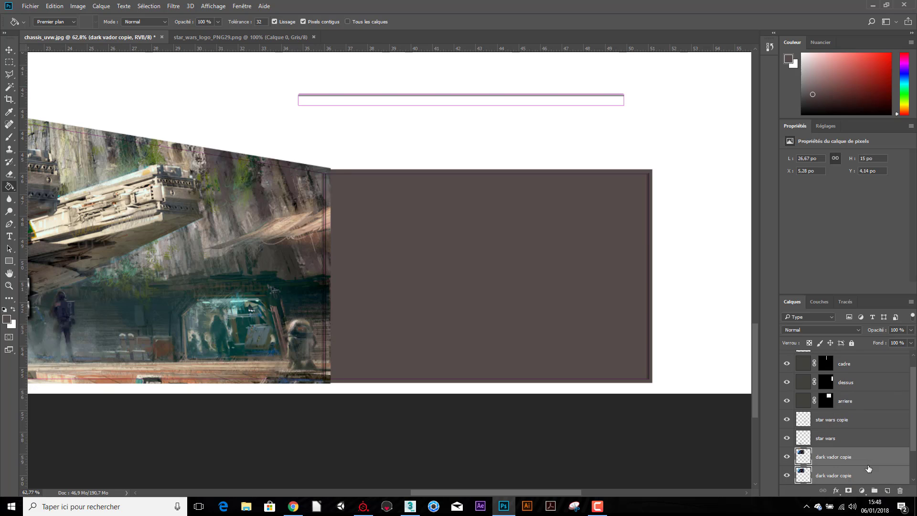
left_click_drag(862, 440, 828, 460)
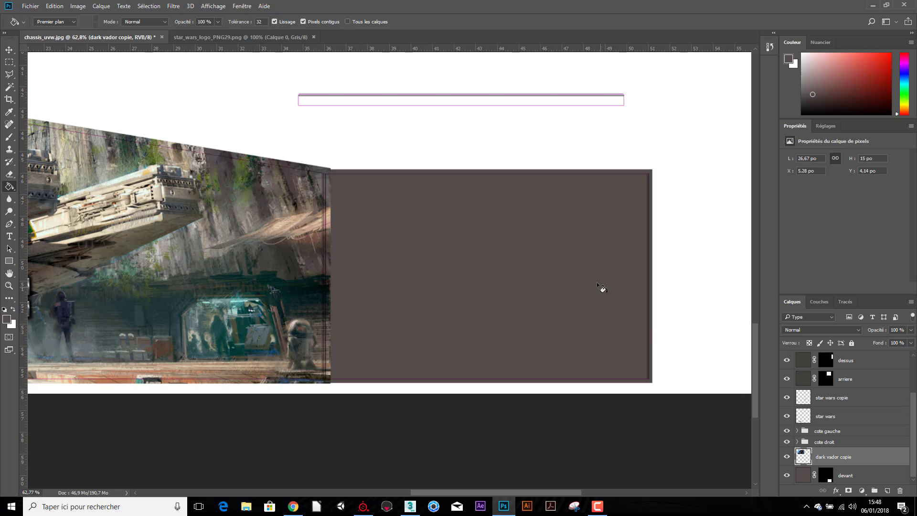
Move the Vader copy over the dark front panel, with devant also selected.
scroll(578, 273, "up", 1)
scroll(579, 273, "down", 2)
scroll(579, 273, "down", 1)
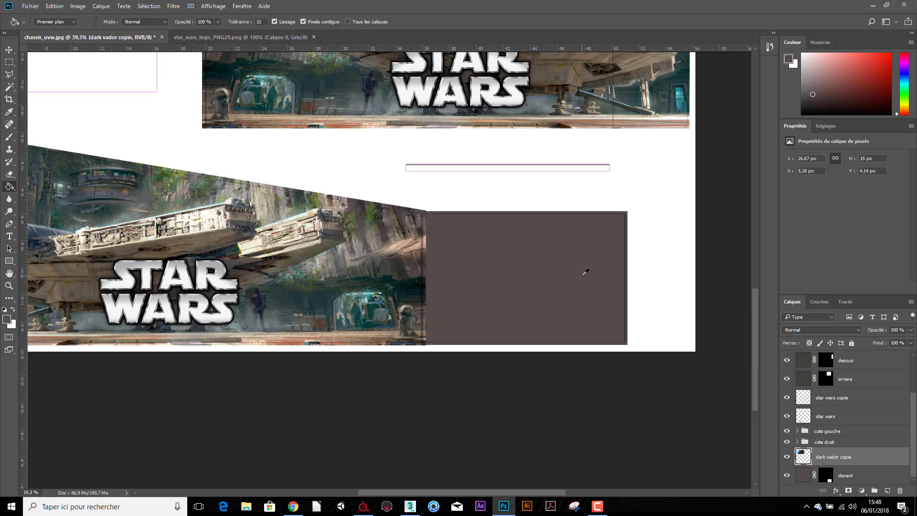
scroll(579, 273, "down", 1)
left_click_drag(516, 159, 505, 348)
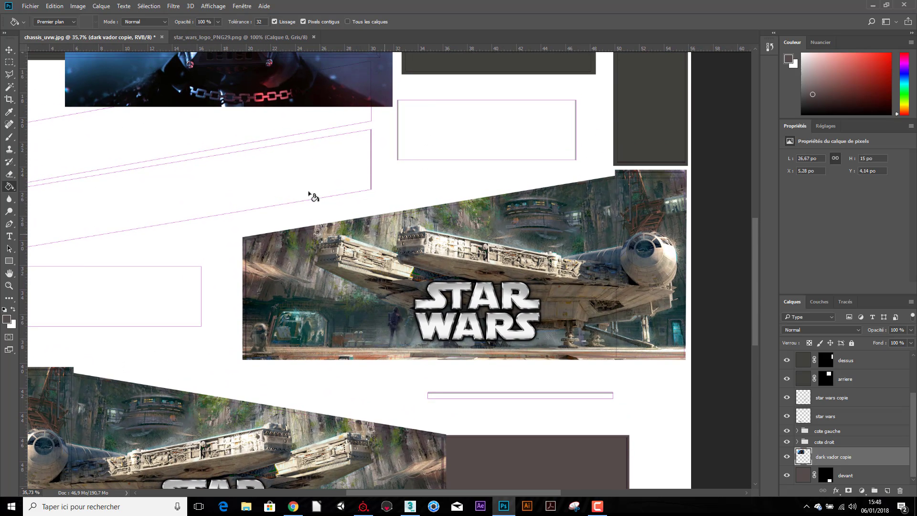
left_click(9, 50)
left_click_drag(307, 103, 499, 472)
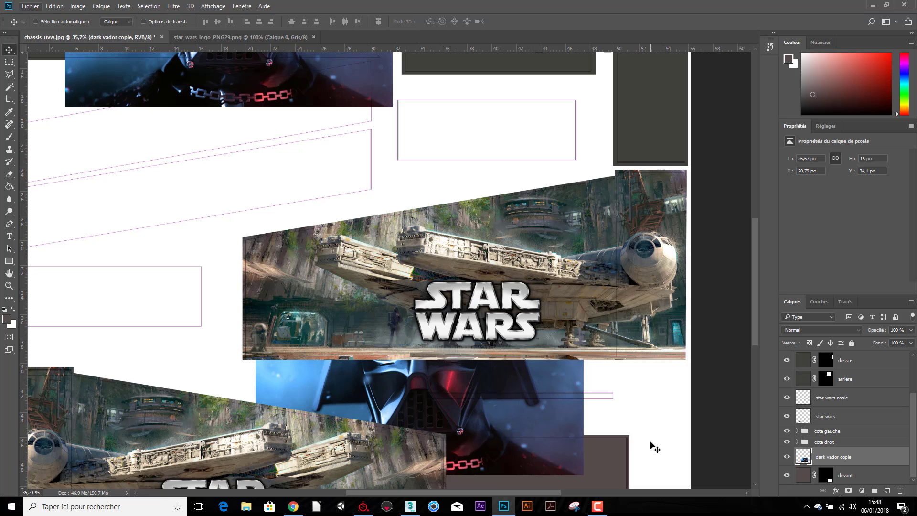
scroll(621, 382, "down", 5)
scroll(583, 311, "right", 2)
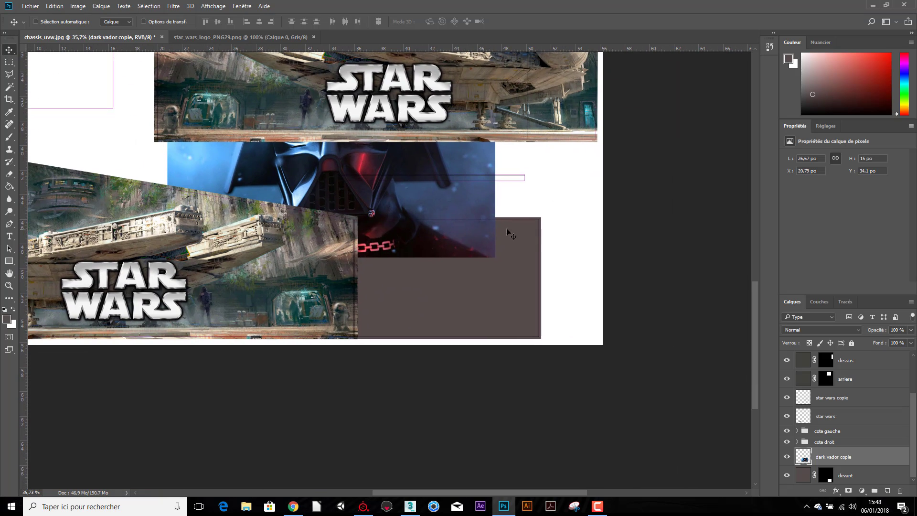
left_click_drag(433, 235, 518, 312)
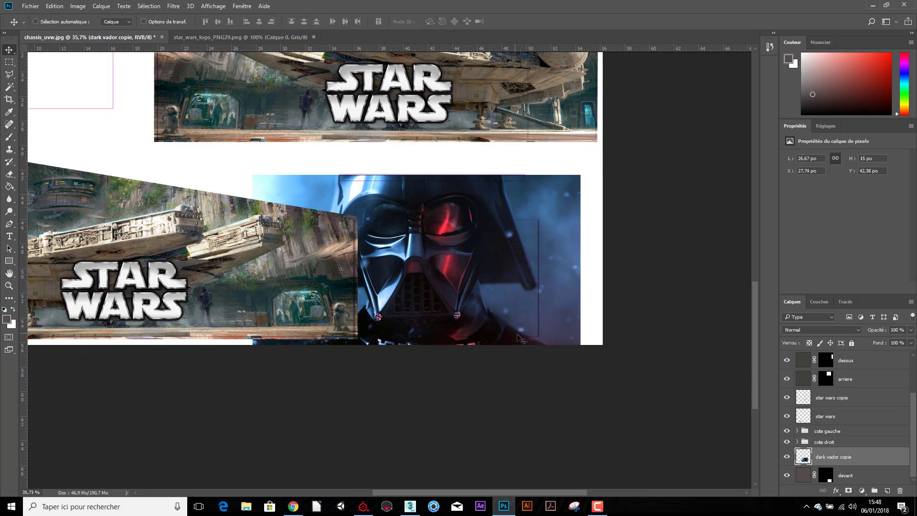
left_click(870, 477, "shift")
Group the Vader copy and devant layers, name the group devant, and move it higher.
key("ctrl+g")
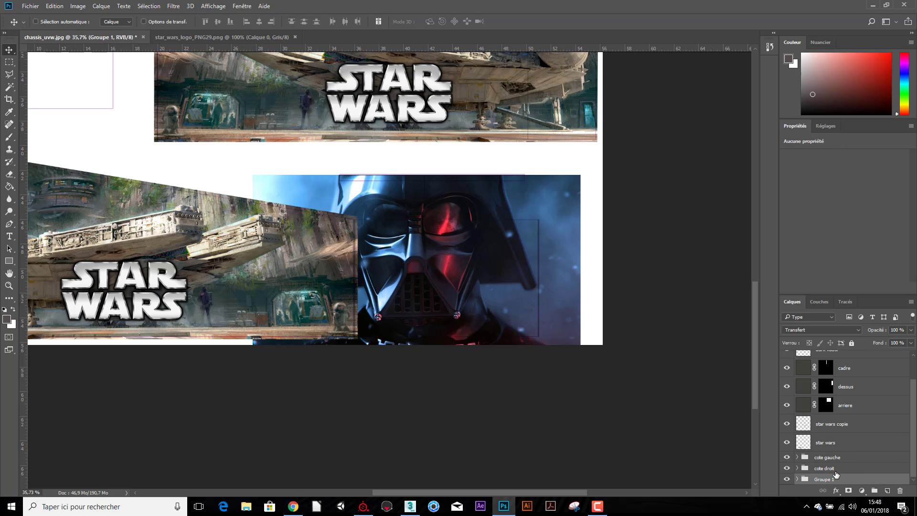
double_click(825, 479)
type("devant")
key("Return")
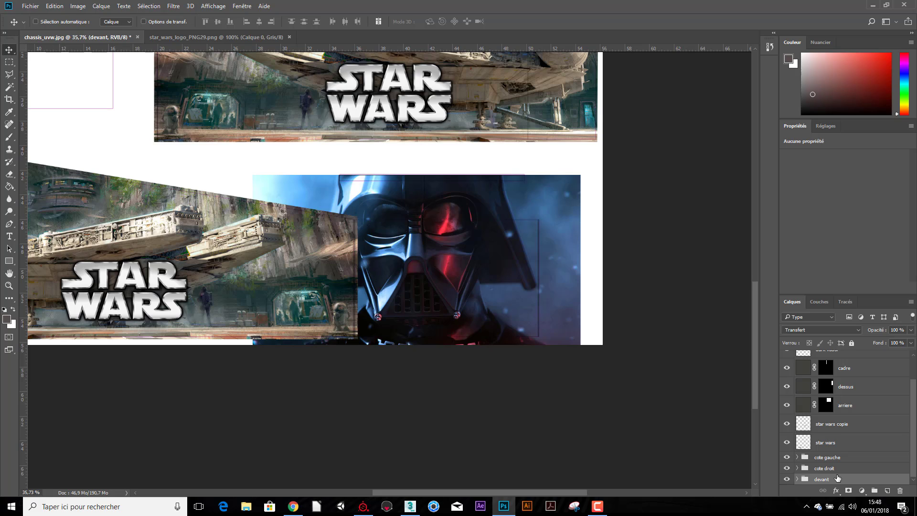
left_click_drag(840, 479, 845, 421)
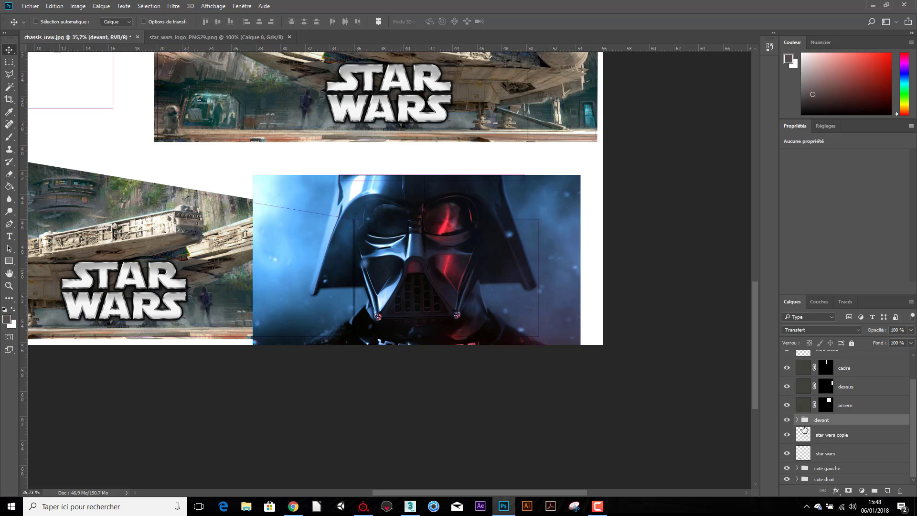
Clip the dark vador copie to the front panel and shift it within the panel.
left_click(797, 420)
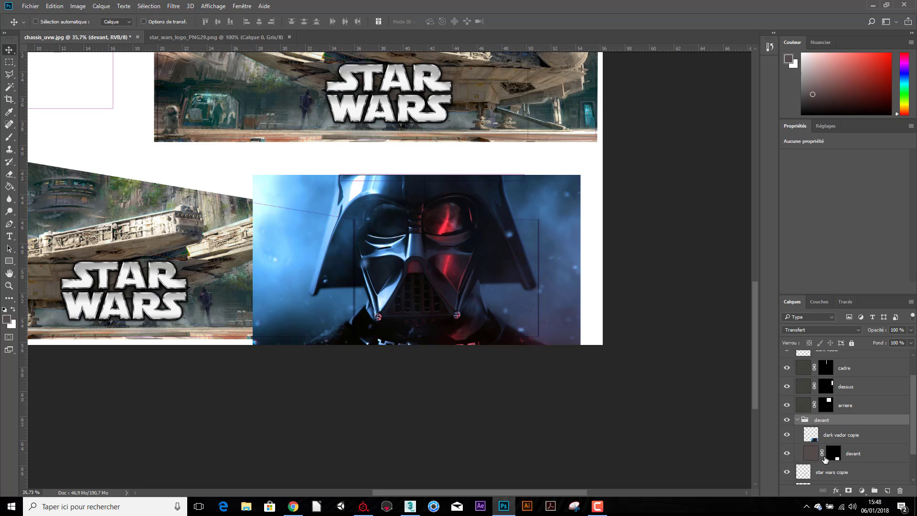
left_click(815, 441)
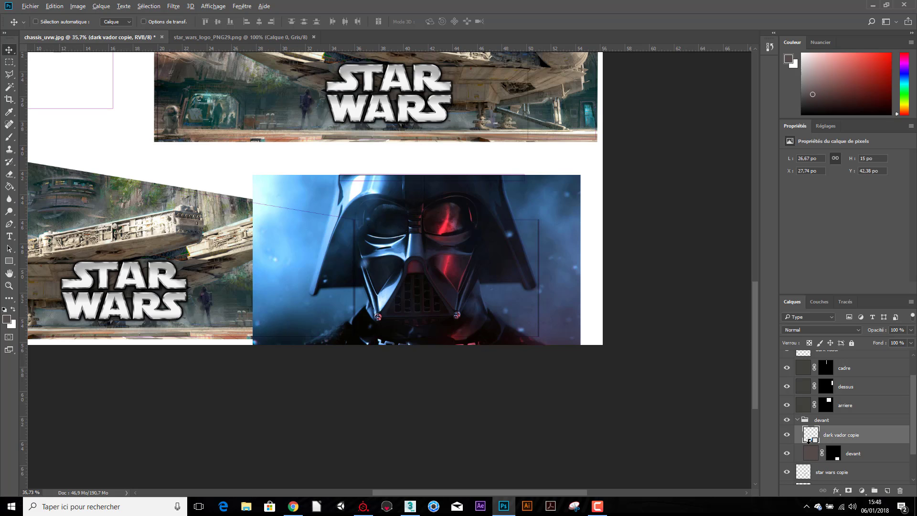
left_click(809, 444, "alt")
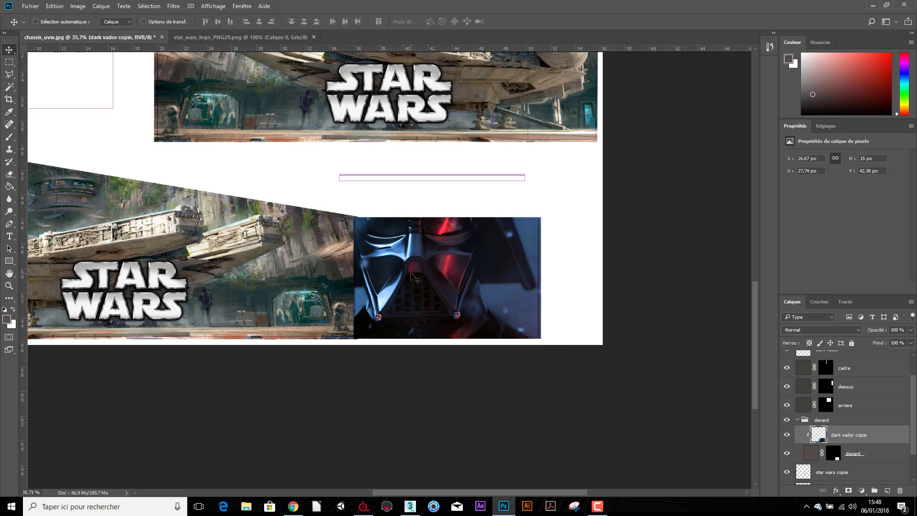
left_click_drag(410, 281, 435, 307)
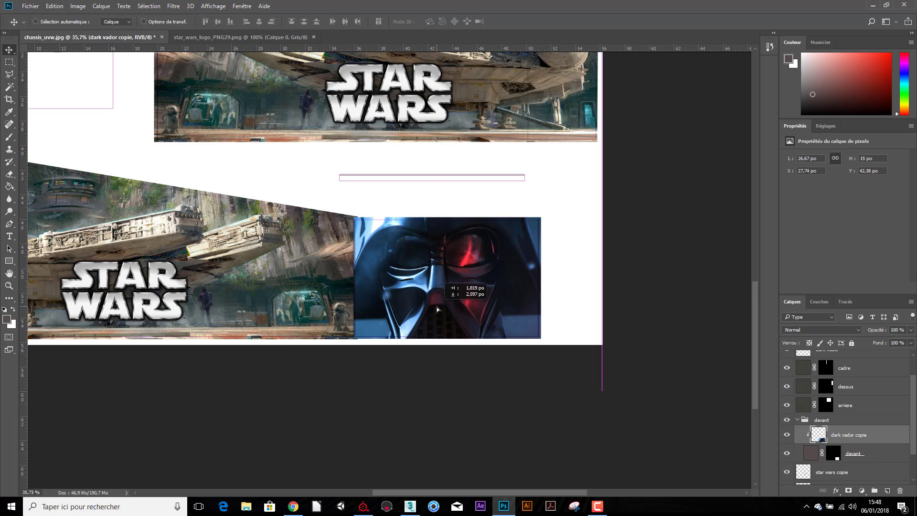
Scale the Vader copy to about 66%, position it on the panel, and set Luminosité blending.
key("ctrl+t")
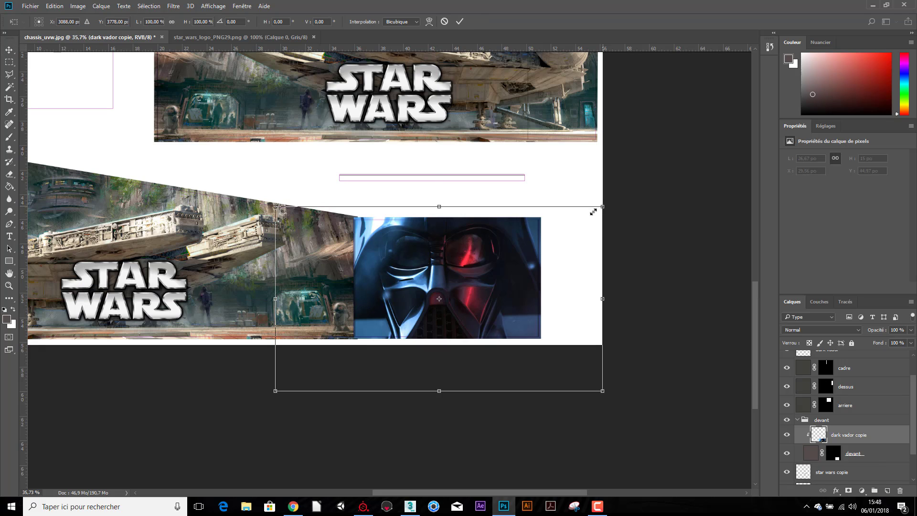
left_click_drag(592, 211, 556, 232)
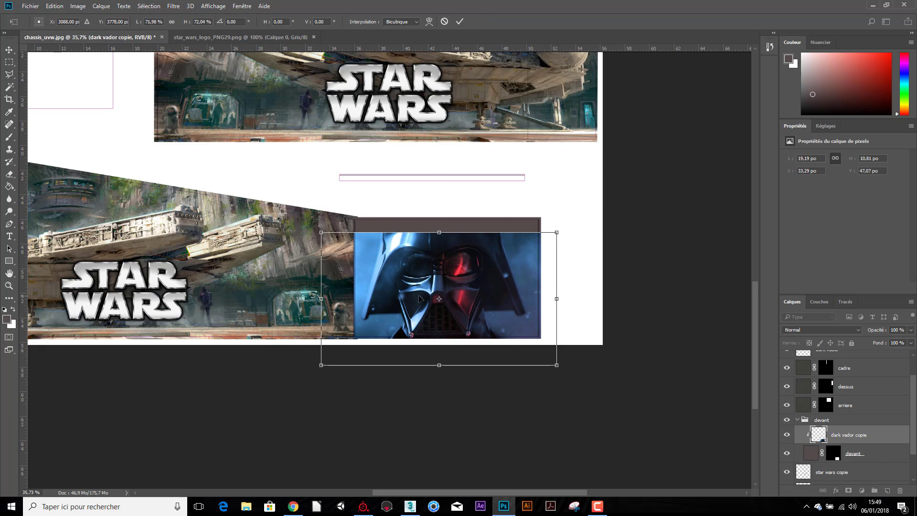
left_click_drag(419, 298, 427, 271)
left_click_drag(563, 204, 552, 211)
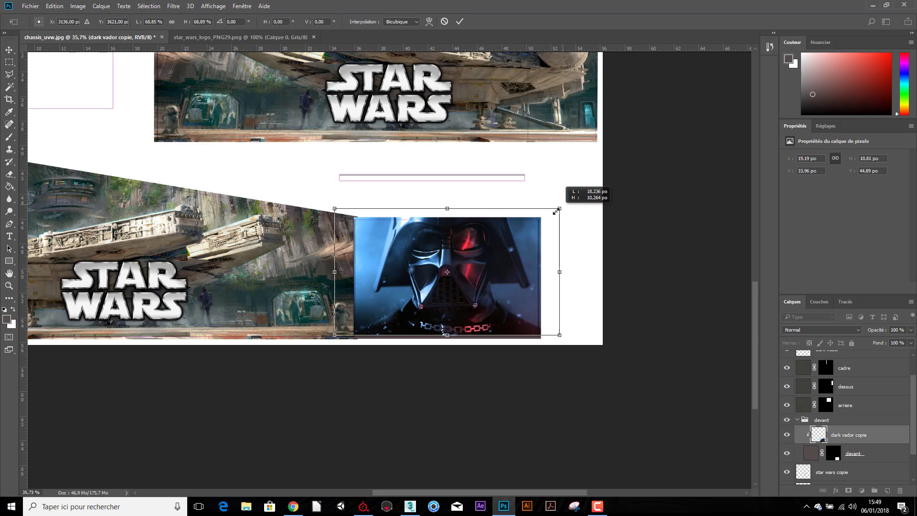
left_click_drag(495, 263, 497, 266)
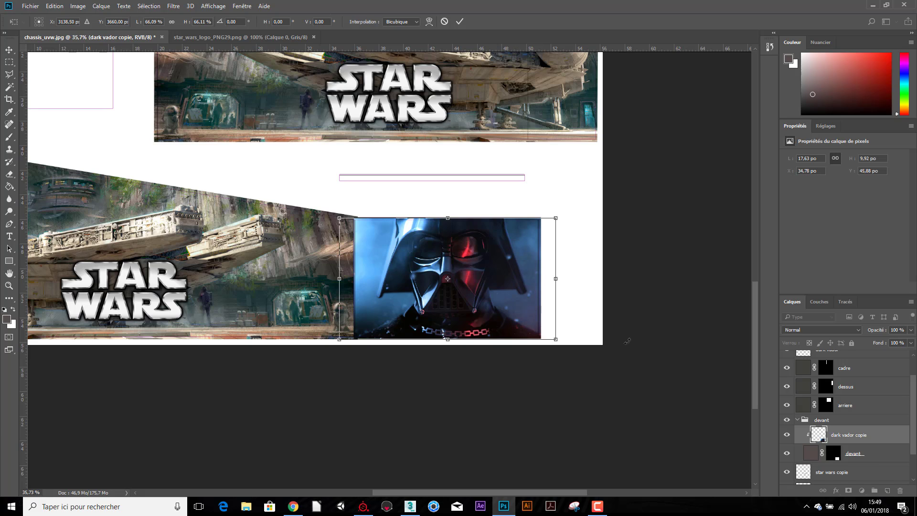
key("Return")
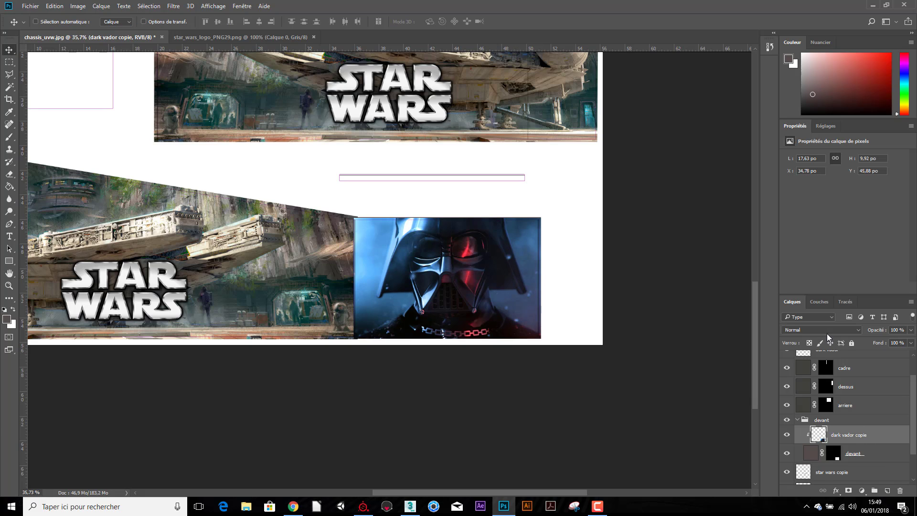
left_click(827, 331)
left_click(797, 322)
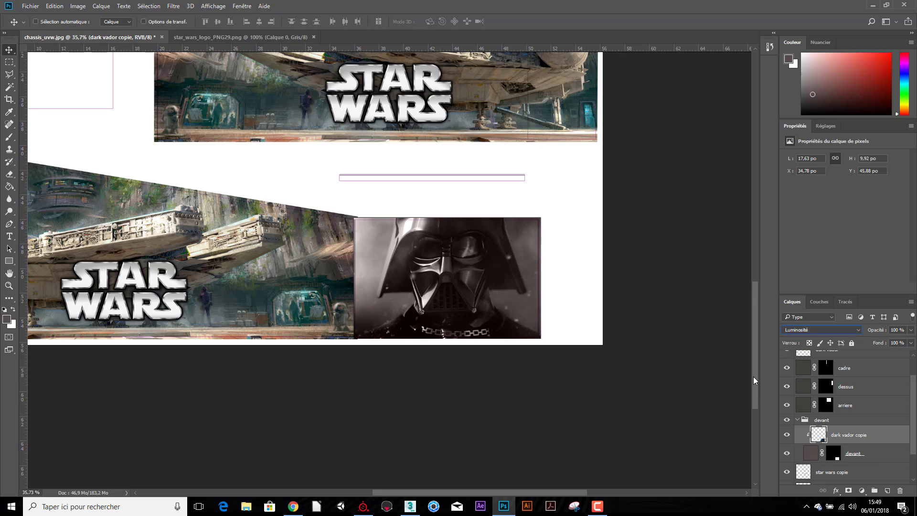
Select the dark vador layer and position the Vader image over the top square frame.
left_click_drag(752, 376, 753, 241)
right_click(167, 297)
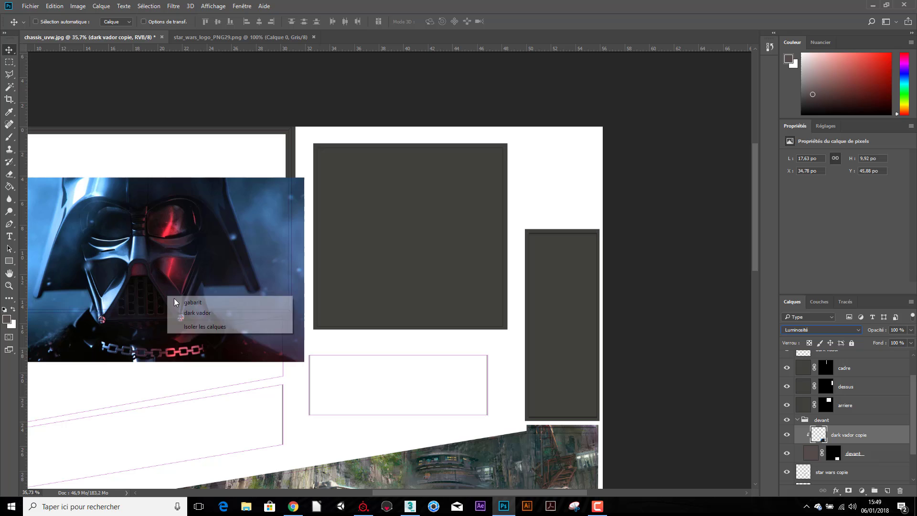
left_click(198, 309)
left_click_drag(182, 287, 441, 256)
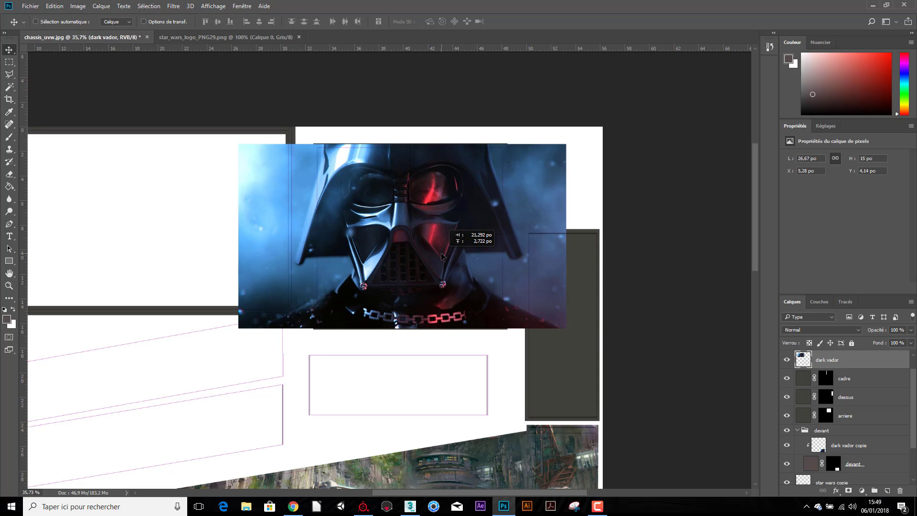
left_click_drag(442, 256, 442, 257)
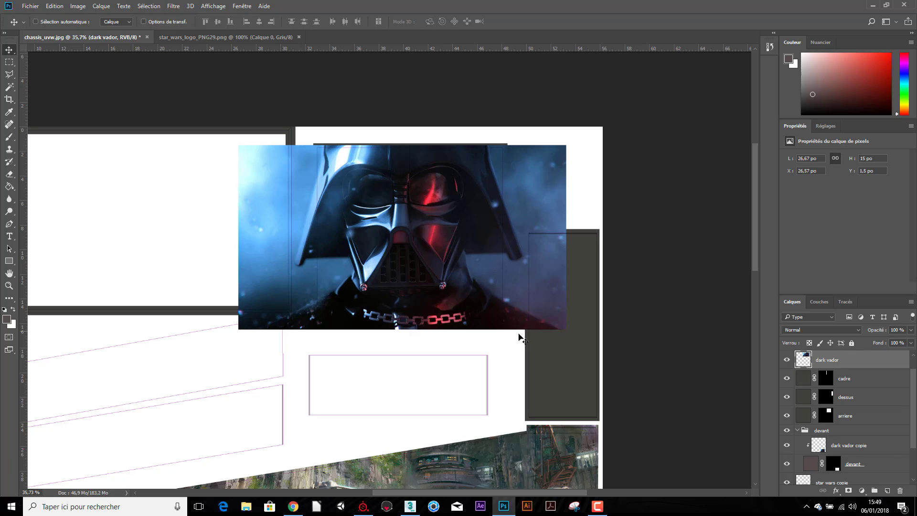
Shrink the Vader image to 26.06 × 14.65 in and stack its layer just above arriere.
key("ctrl+t")
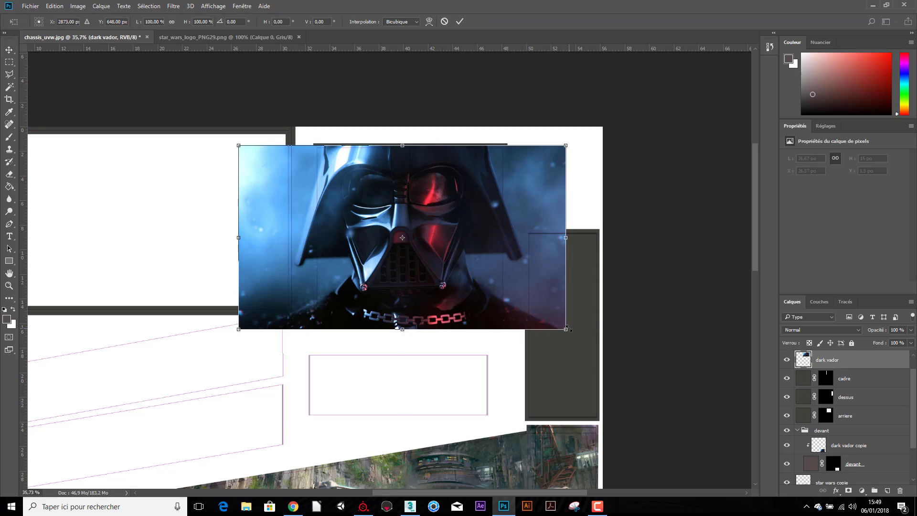
left_click_drag(568, 329, 566, 327)
key("Return")
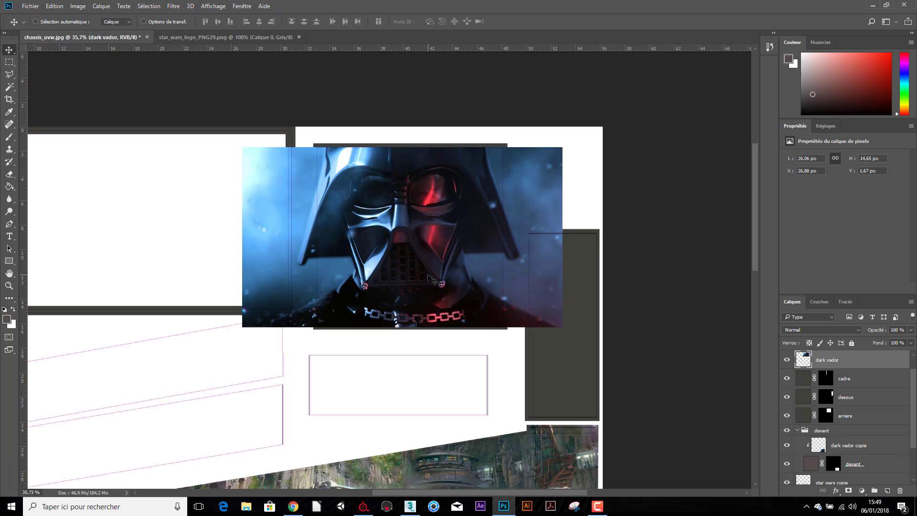
key("shift+Up")
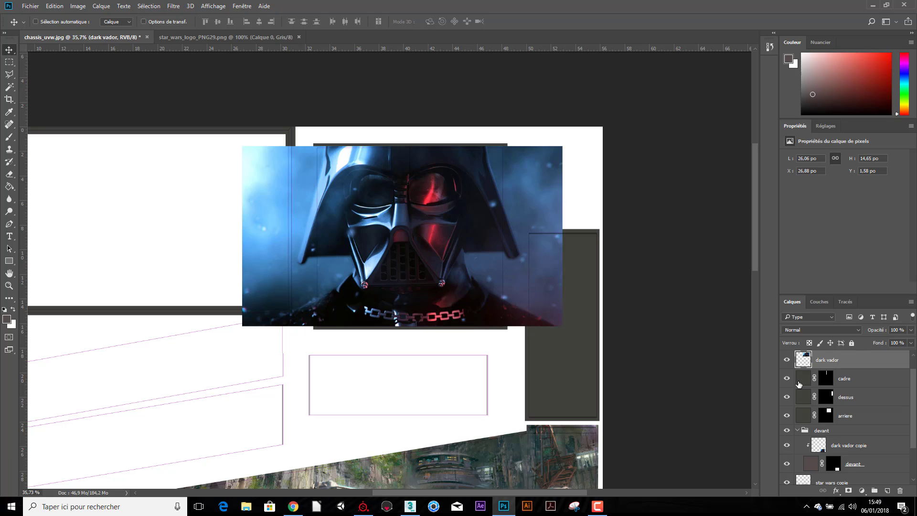
left_click_drag(853, 365, 855, 414)
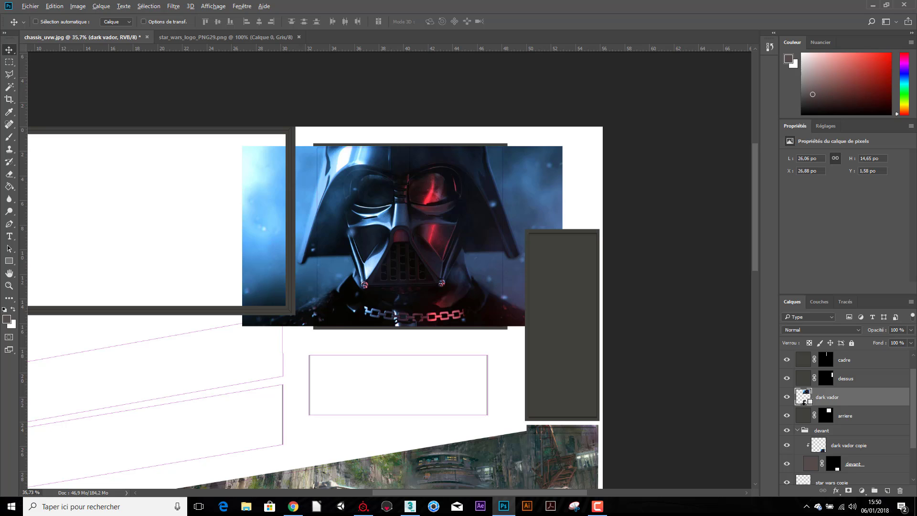
Clip the Vader image to the arriere frame and nudge it into place.
left_click(805, 404, "alt")
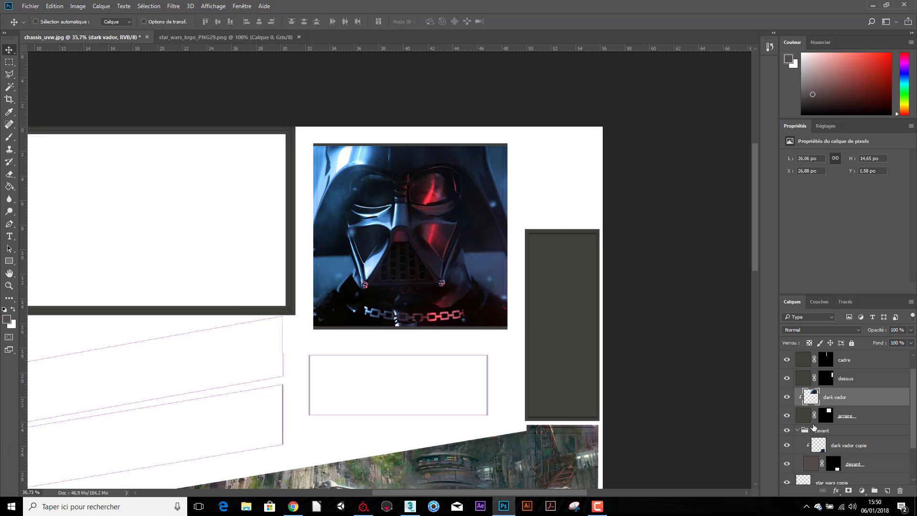
key("Right")
key("Right")
key("Right")
key("Right")
key("Right")
key("Right")
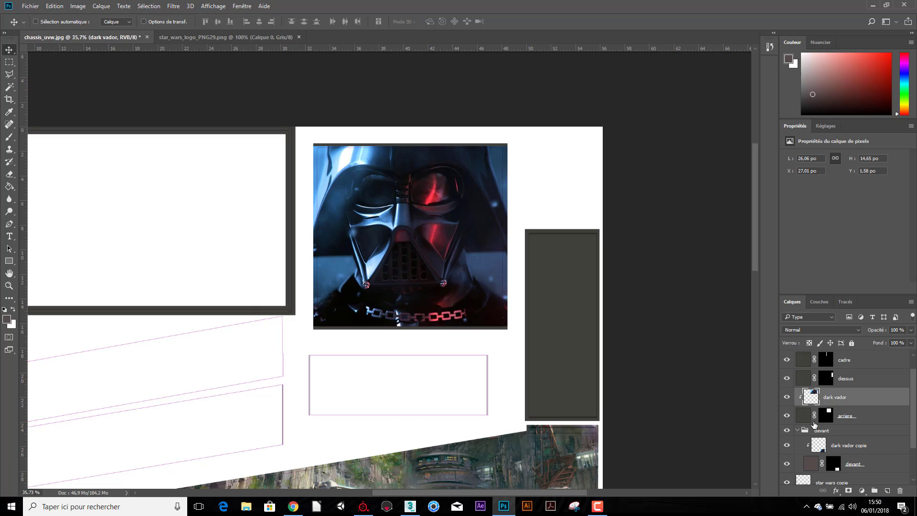
key("Right")
key("Right")
key("Right")
key("Right")
key("Right")
key("Right")
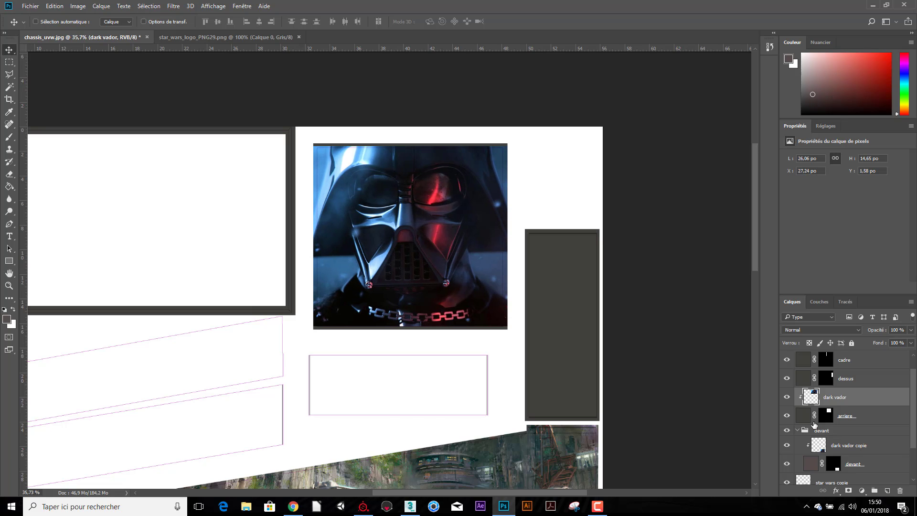
key("Left")
key("Left")
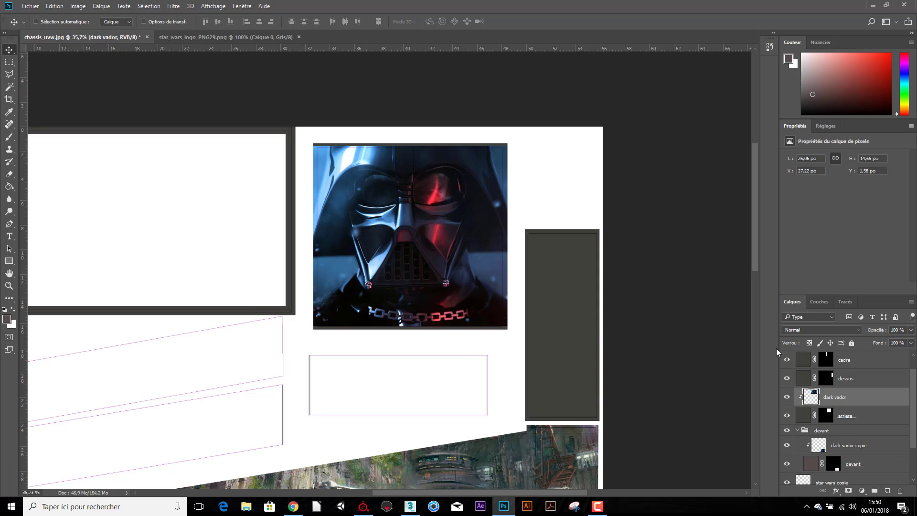
Set the dark vador layer to Luminosité blending, turning the image greyscale, and check detail at 100%.
left_click(815, 330)
left_click(795, 320)
right_click(417, 331)
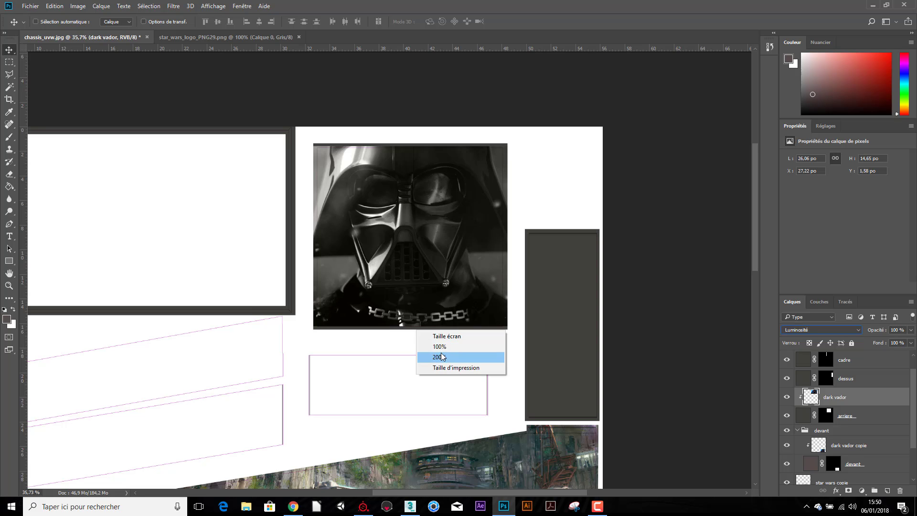
left_click(453, 348)
right_click(429, 323)
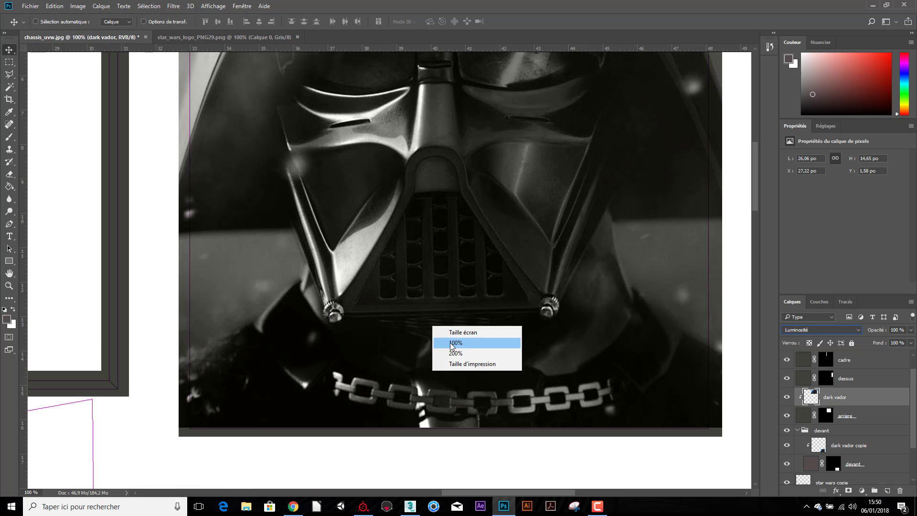
left_click(457, 334)
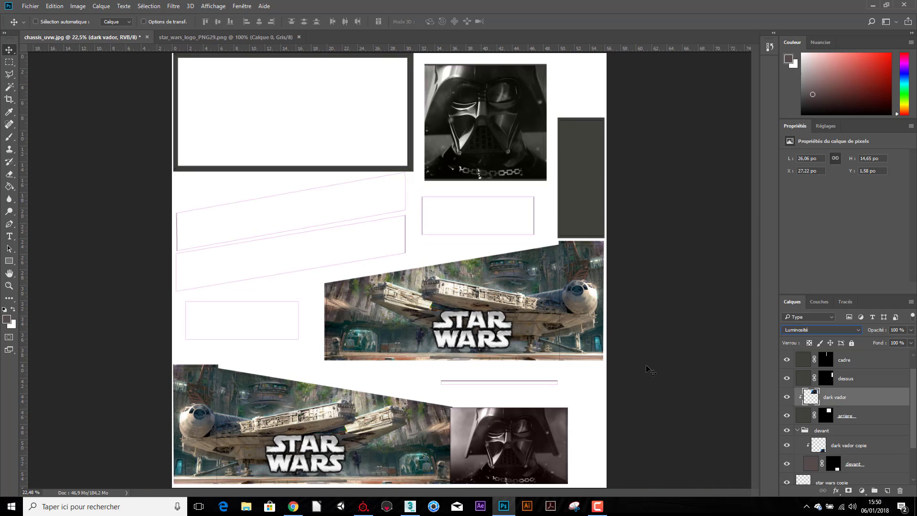
Save the layered texture as chassis_uvw.psd in Photoshop format with maximum compatibility.
left_click(30, 6)
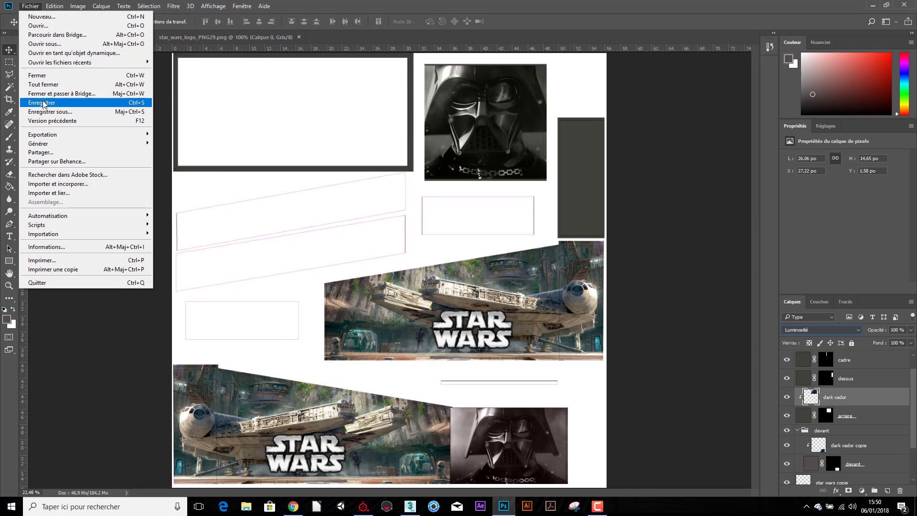
left_click(48, 111)
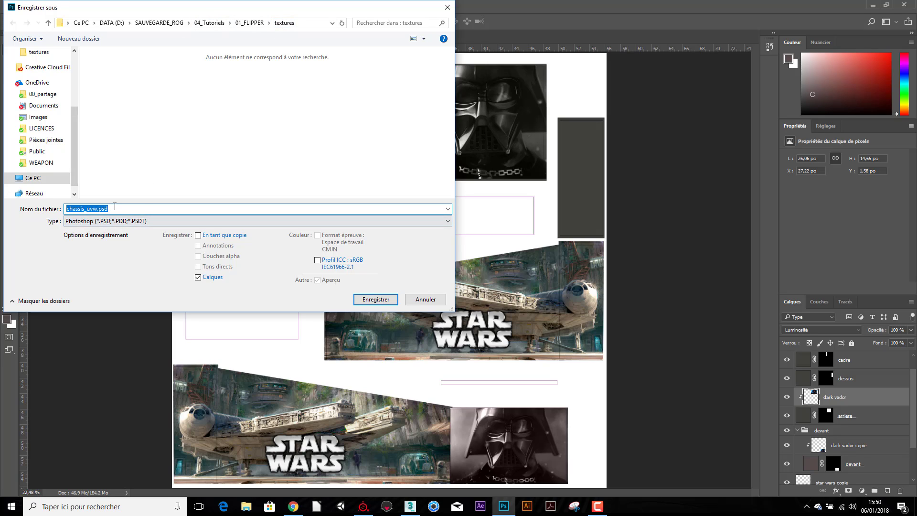
left_click(115, 207)
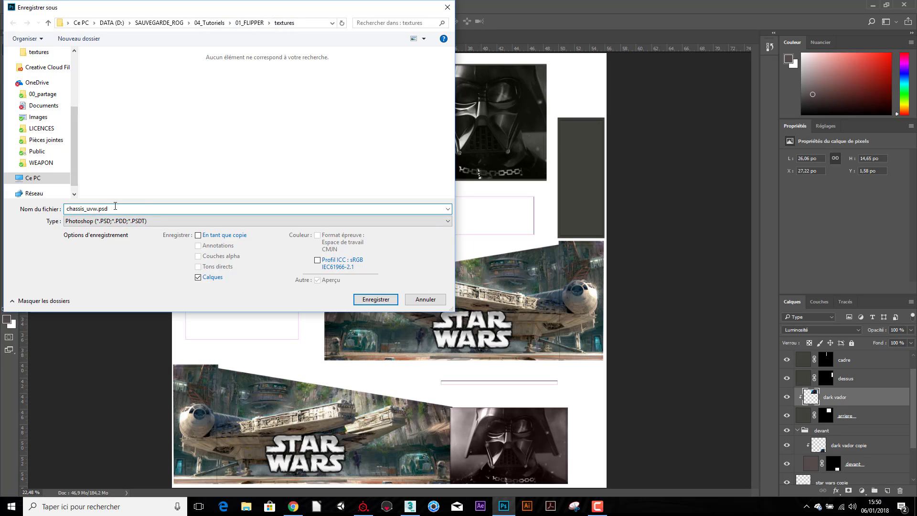
left_click(372, 299)
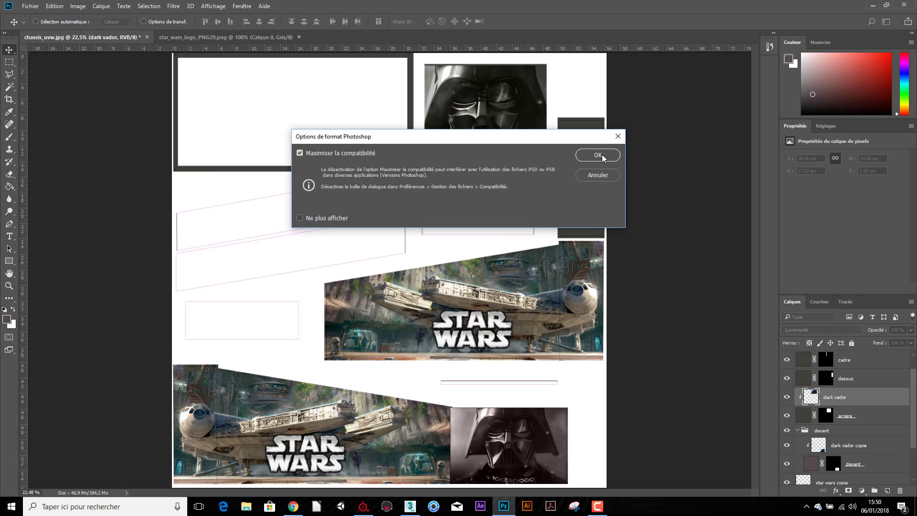
left_click(601, 154)
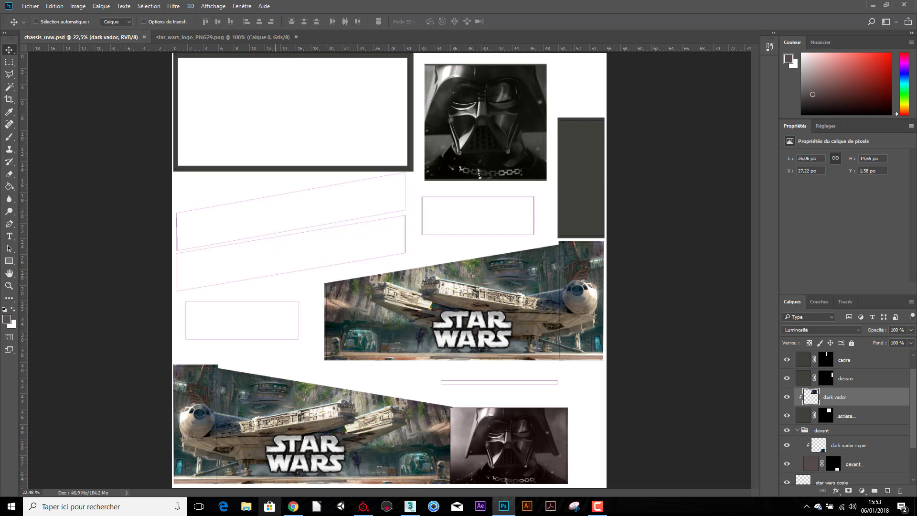
Open the full-size Tatooine twin-suns image (726264.jpg) in a new Chrome tab.
left_click(291, 508)
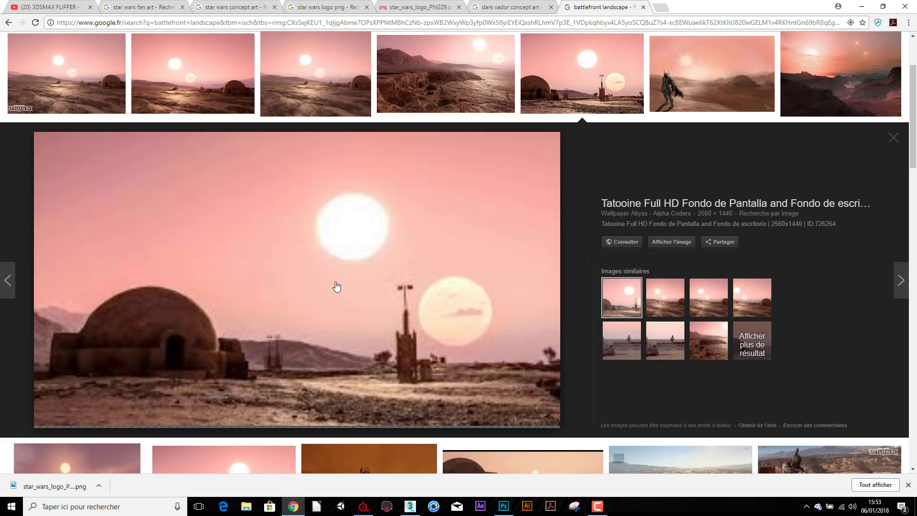
left_click(674, 238)
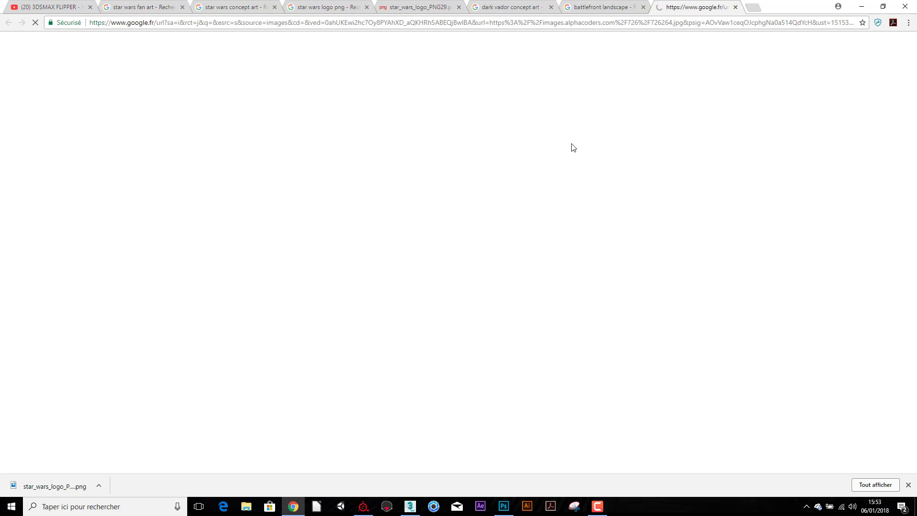
left_click(587, 12)
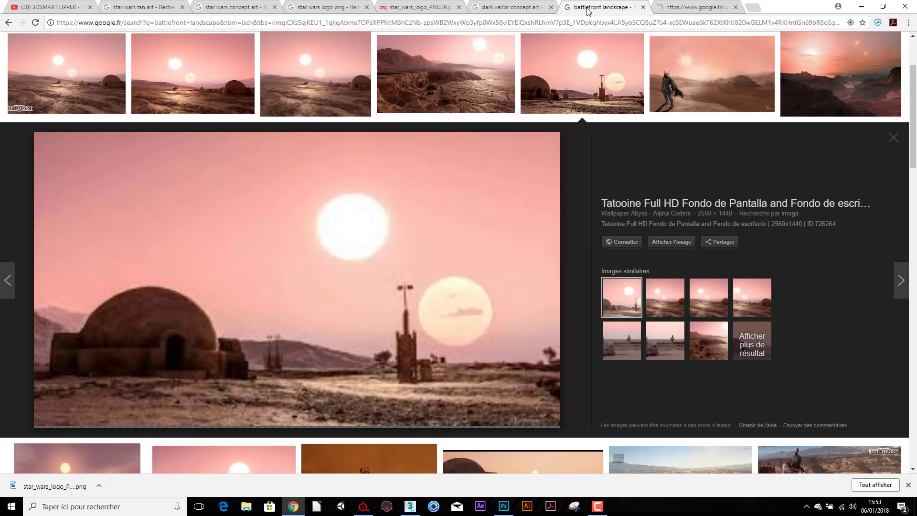
scroll(560, 275, "down", 2)
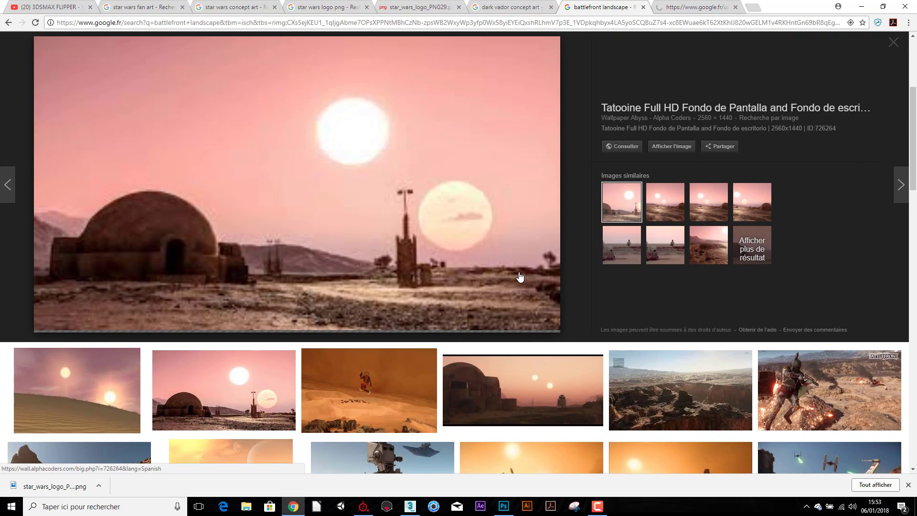
scroll(520, 277, "up", 1)
scroll(518, 273, "up", 3)
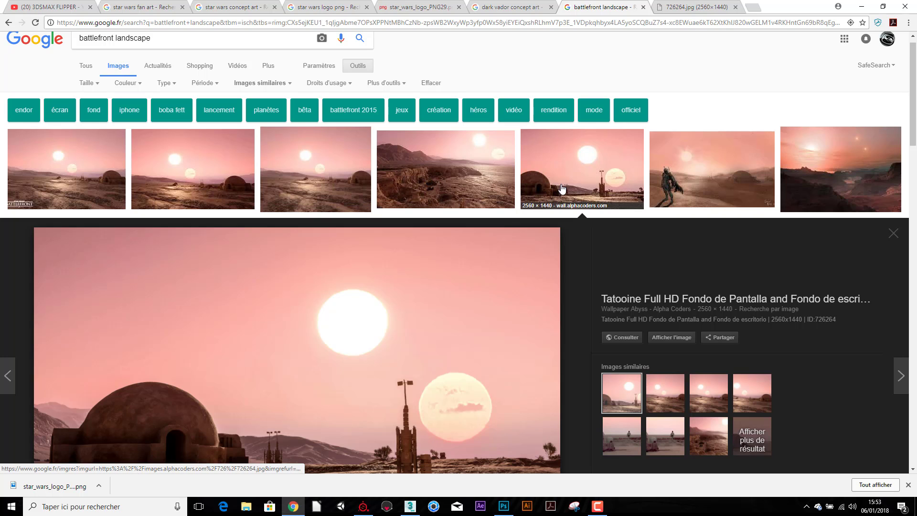
Copy the 726264.jpg image and return to chassis_uvw.psd in Photoshop.
mouse_move(582, 169)
left_click(702, 7)
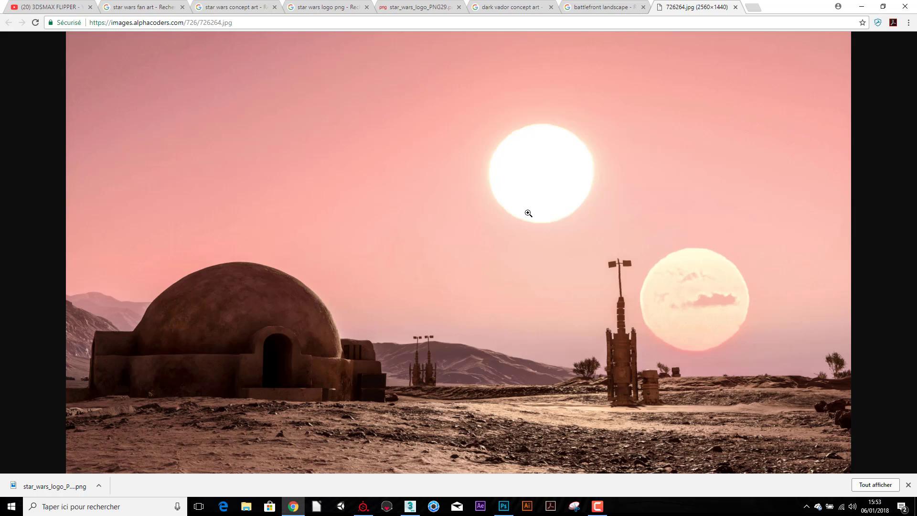
right_click(389, 298)
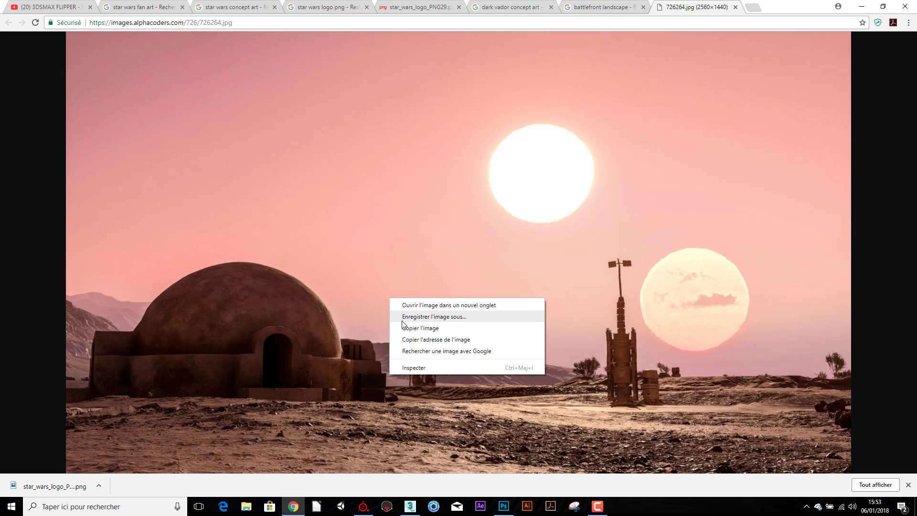
left_click(409, 329)
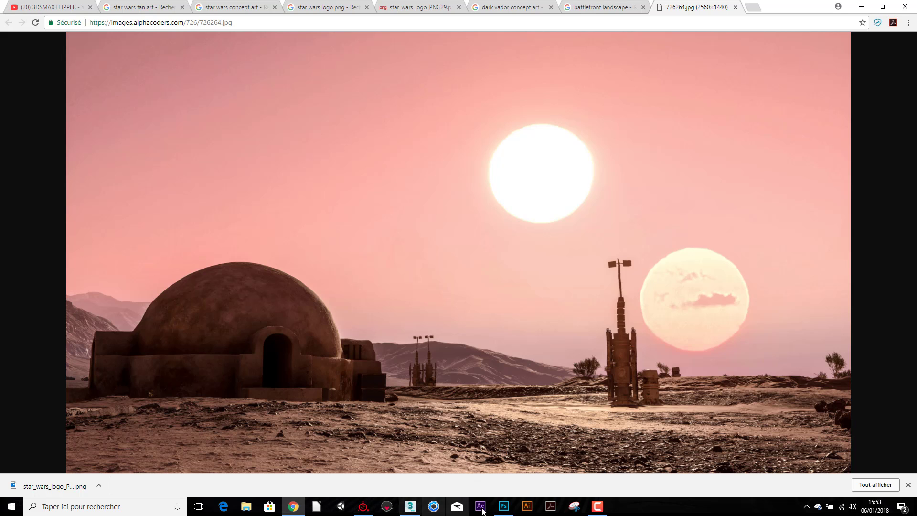
left_click(502, 507)
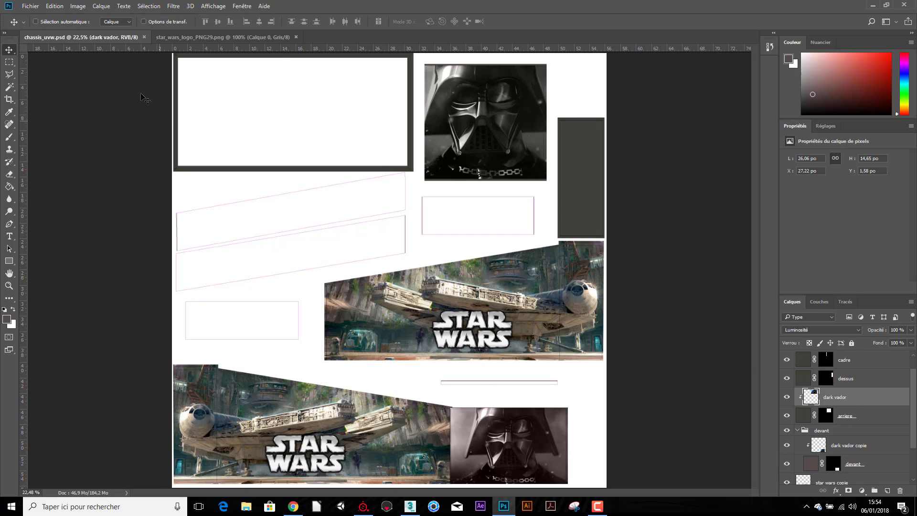
Paste the Tatooine picture as a new layer and trial a -9.6° tilt, then cancel it.
left_click(54, 7)
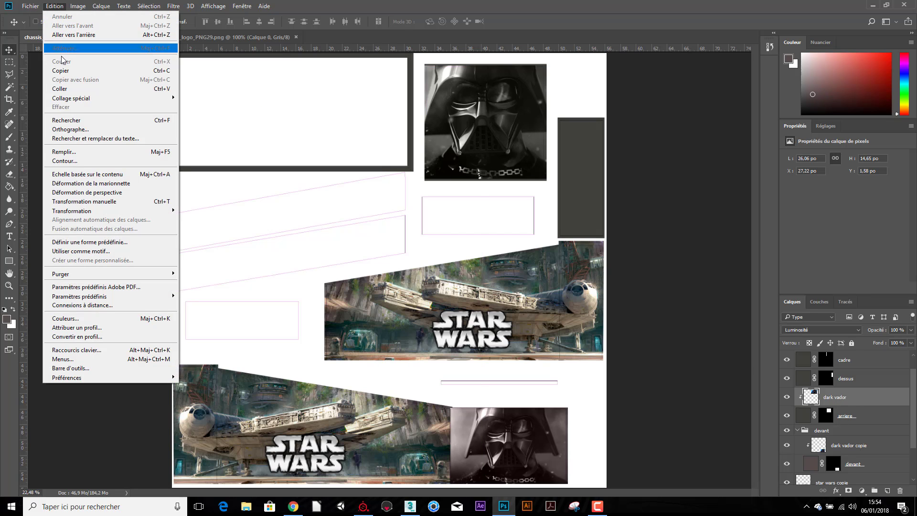
left_click(60, 89)
mouse_move(404, 274)
left_mouse_down()
mouse_move(288, 214)
mouse_move(304, 219)
left_mouse_up()
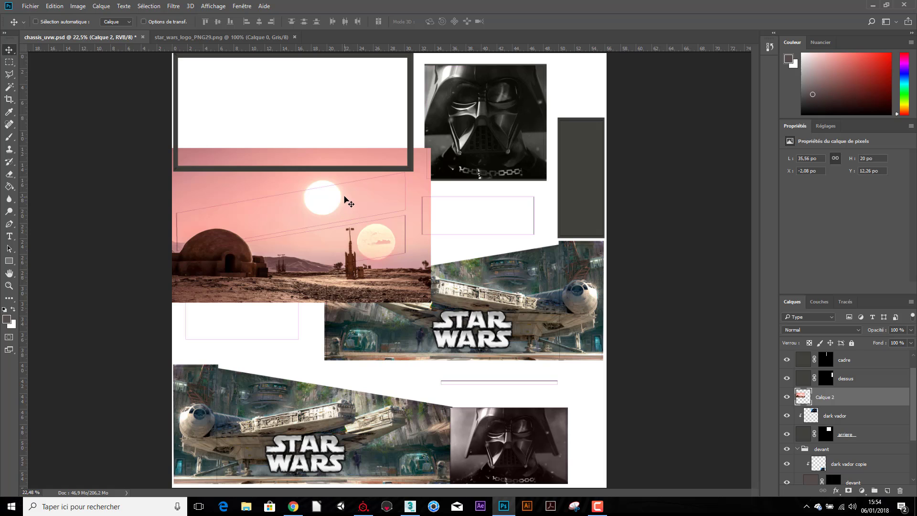
key("ctrl+t")
left_click_drag(437, 140, 420, 118)
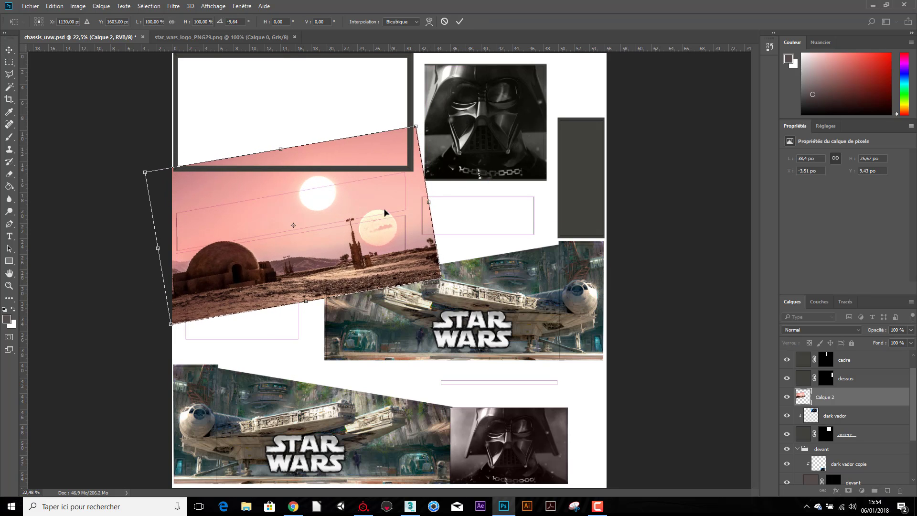
left_click_drag(337, 251, 342, 216)
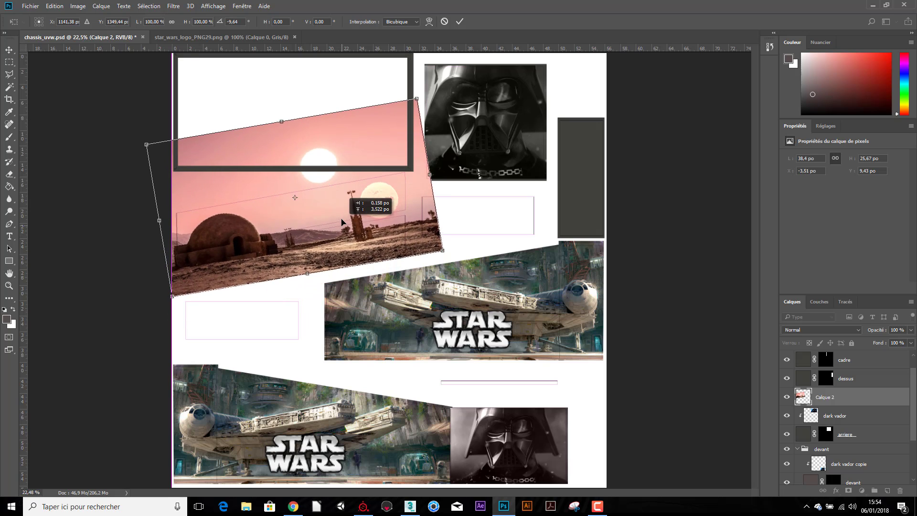
left_click_drag(342, 216, 340, 222)
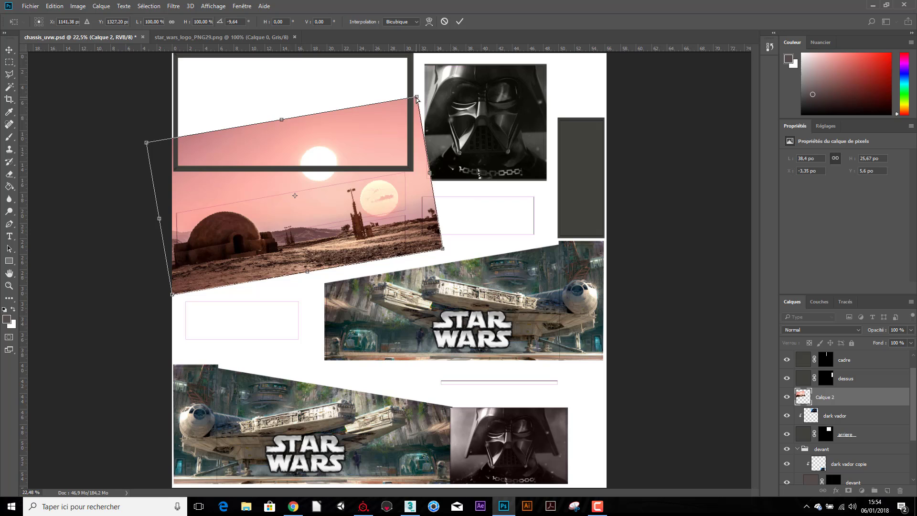
left_click_drag(416, 98, 406, 106)
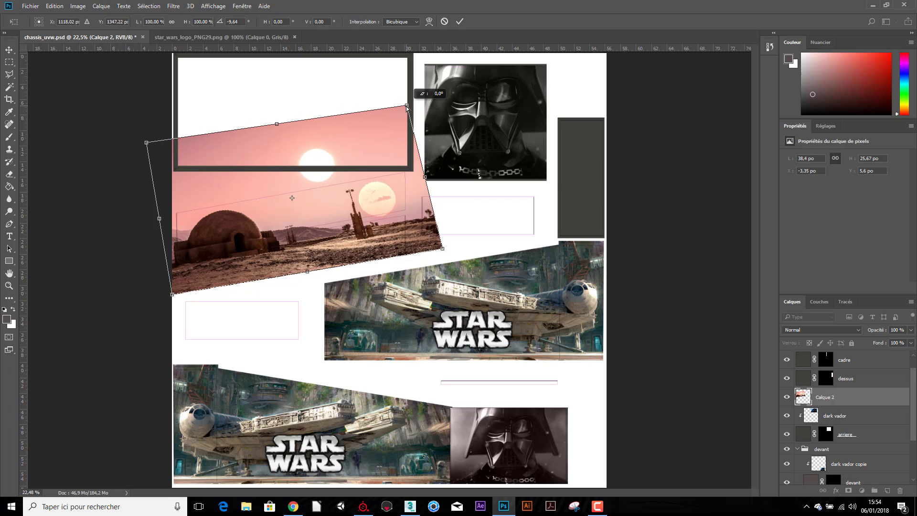
key("Escape")
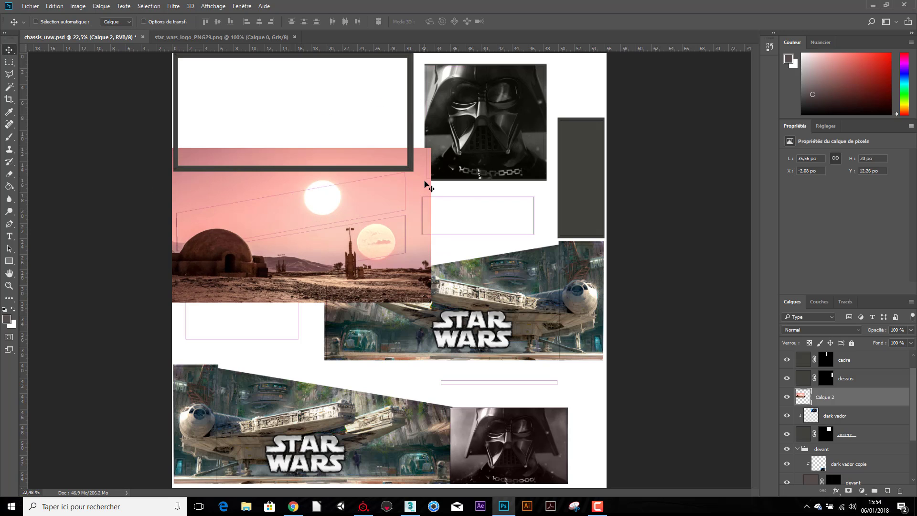
Tilt the Tatooine picture and shrink it to about 85% along the slanted panels.
key("ctrl+t")
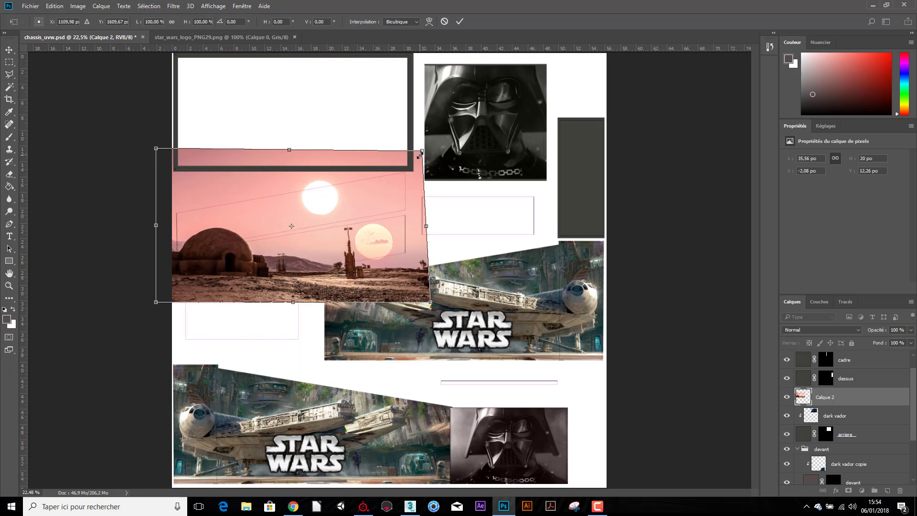
key("Escape")
key("ctrl+t")
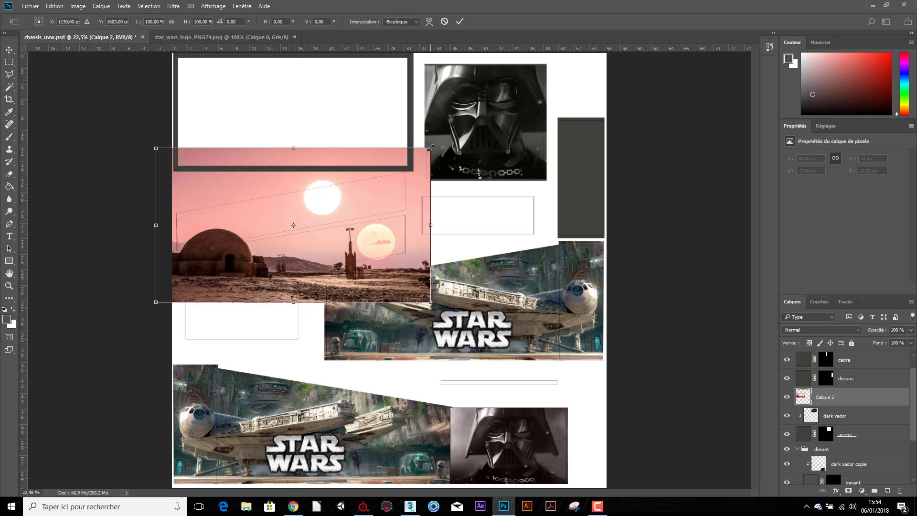
mouse_move(430, 148)
left_mouse_down()
mouse_move(409, 160)
mouse_move(406, 135)
left_mouse_up()
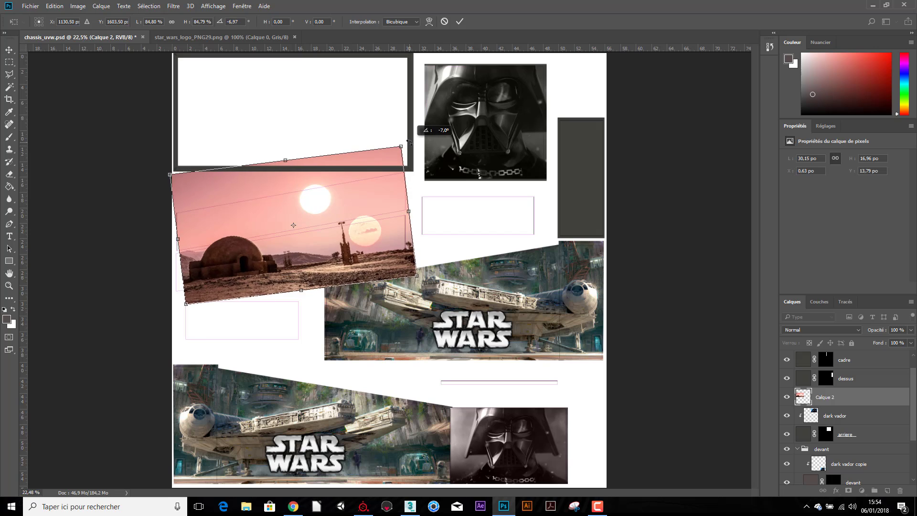
mouse_move(367, 219)
left_mouse_down()
mouse_move(351, 211)
mouse_move(354, 235)
left_mouse_up()
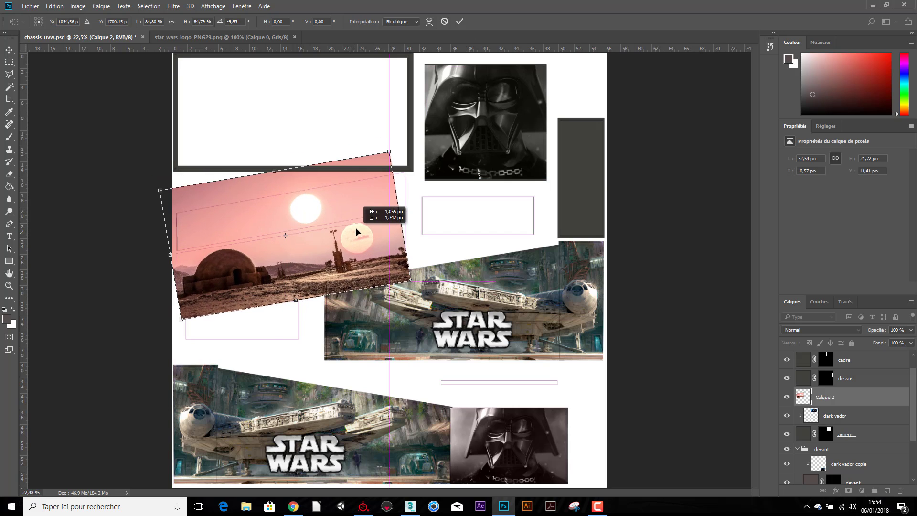
left_click_drag(354, 235, 357, 217)
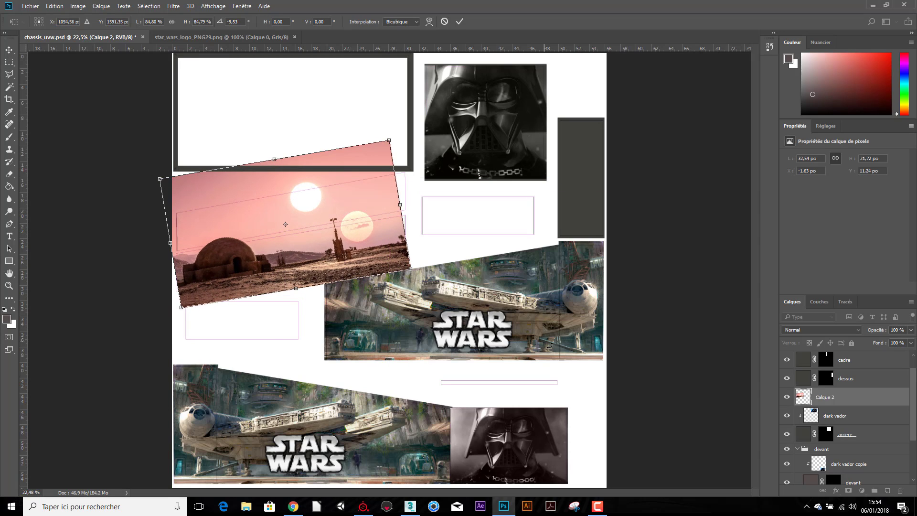
scroll(845, 389, "up", 1)
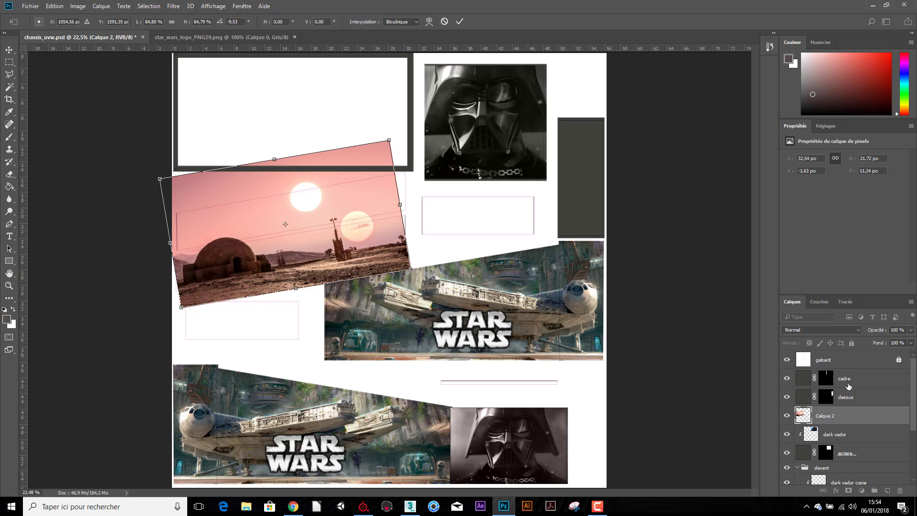
key("Return")
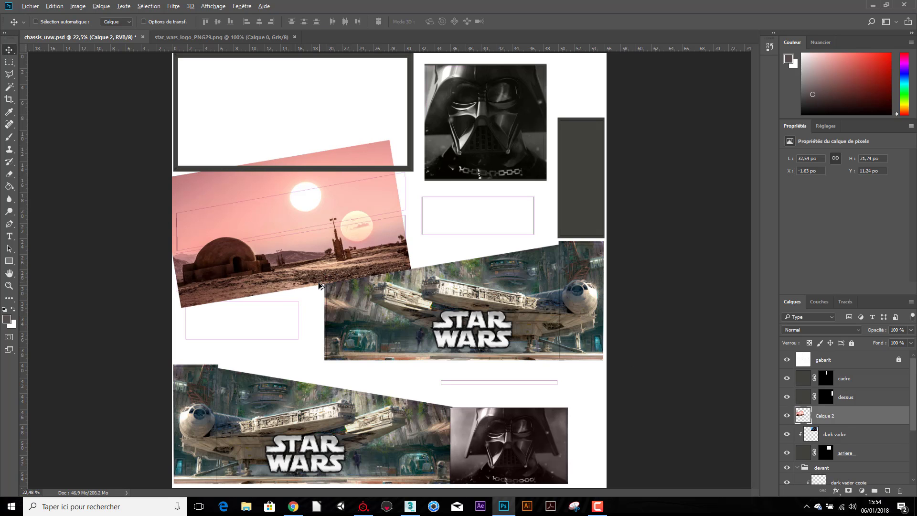
Enlarge the picture to about 104% and position it over the slanted left panels.
scroll(319, 285, "up", 1)
scroll(320, 284, "up", 1)
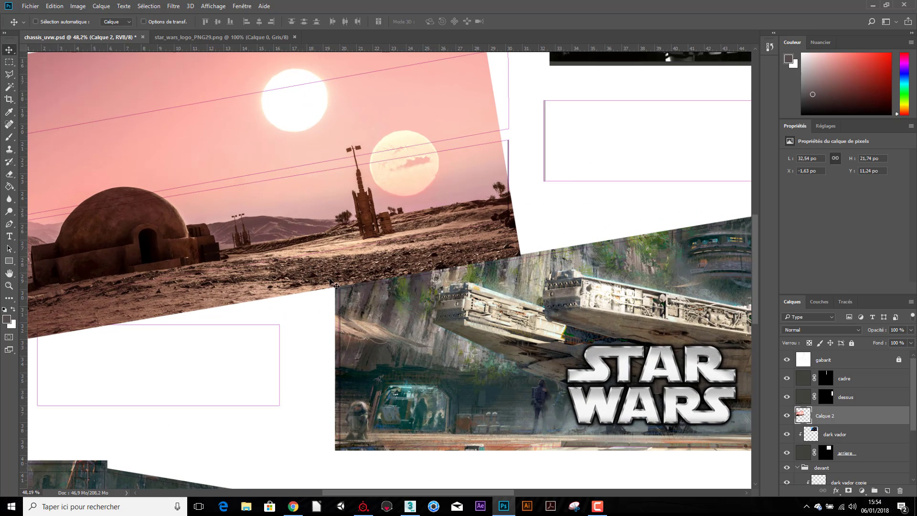
mouse_move(284, 282)
left_mouse_down()
mouse_move(387, 264)
mouse_move(375, 268)
left_mouse_up()
left_click_drag(376, 270, 376, 266)
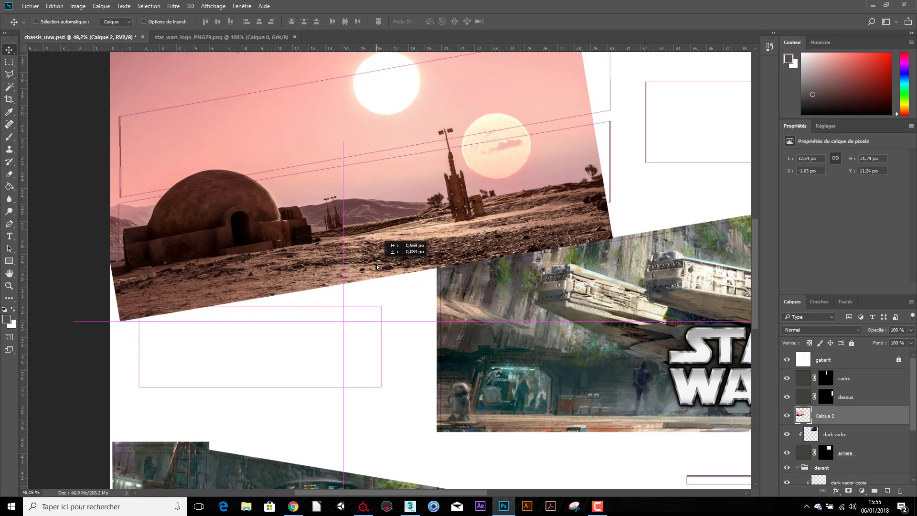
key("ctrl+t")
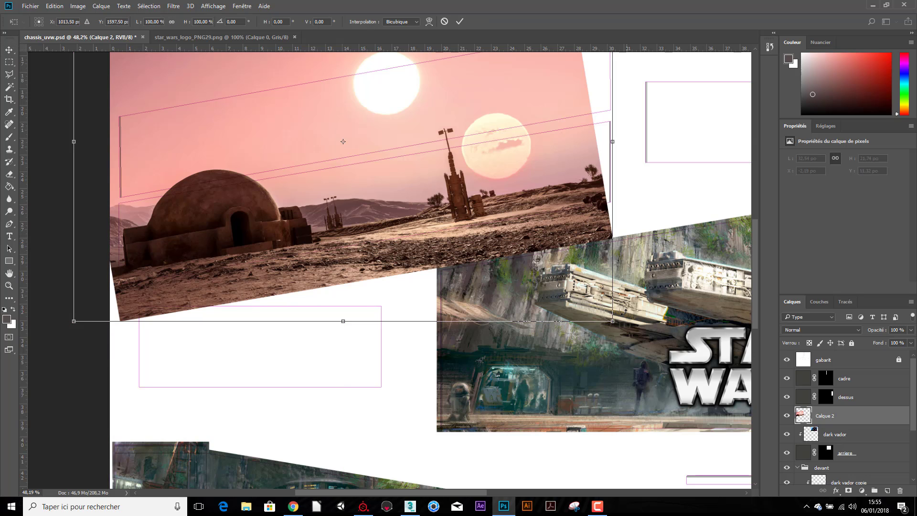
left_click_drag(611, 320, 631, 333)
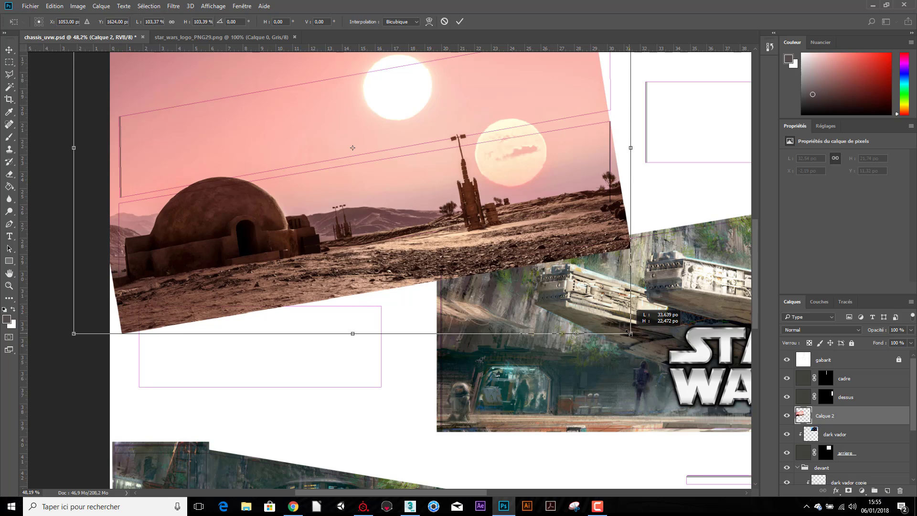
left_click_drag(631, 333, 634, 336)
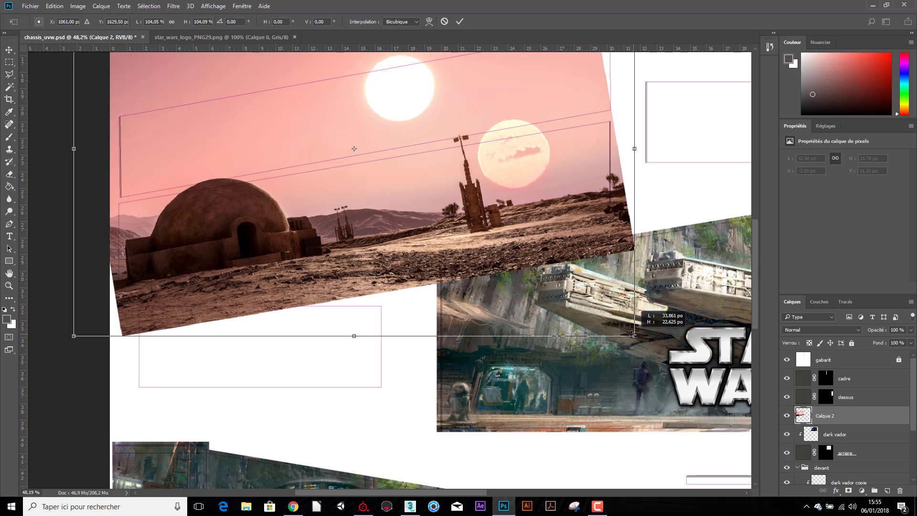
key("Return")
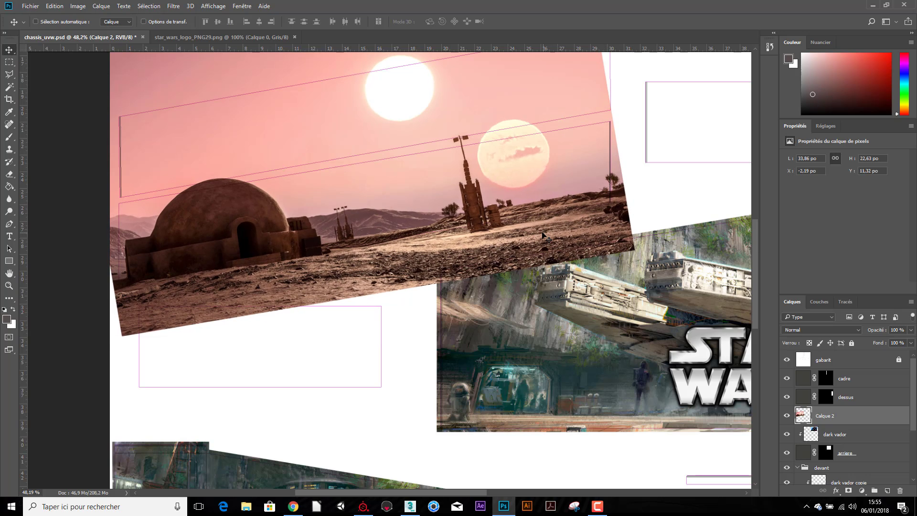
left_click_drag(543, 234, 537, 213)
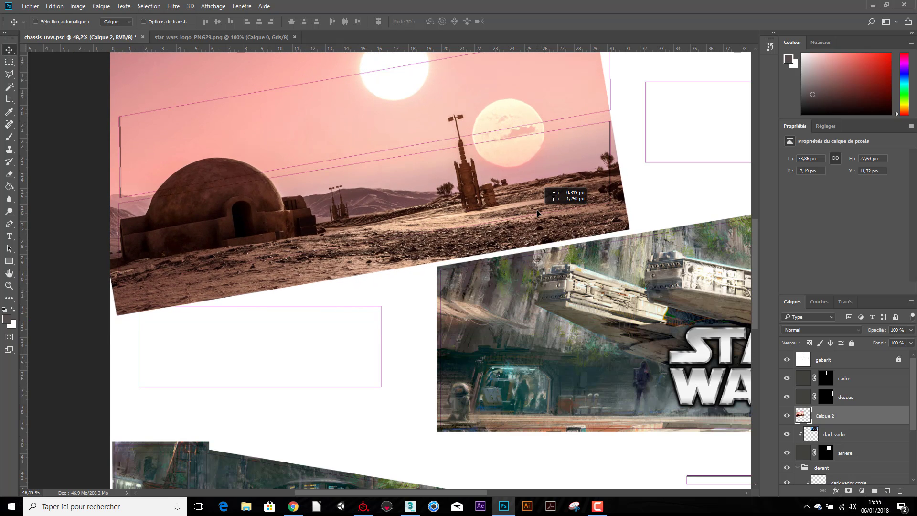
left_click_drag(537, 213, 537, 212)
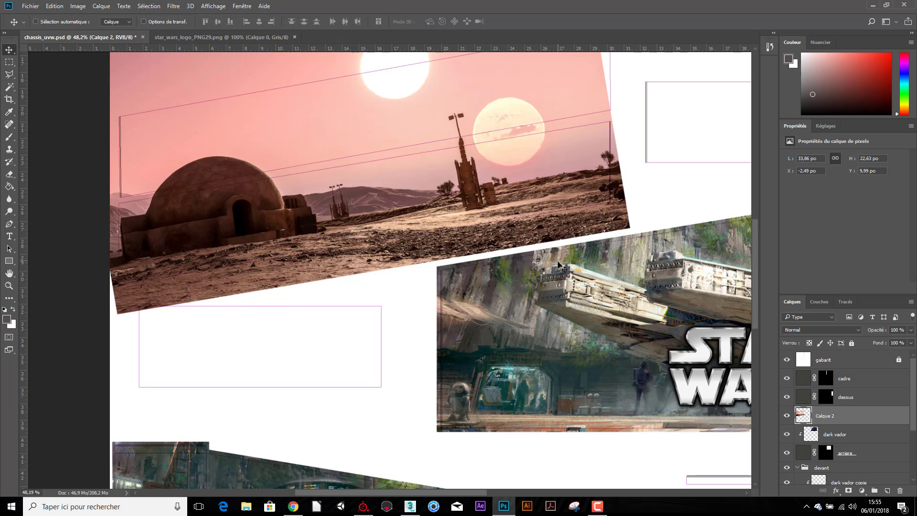
scroll(519, 301, "down", 2, "alt")
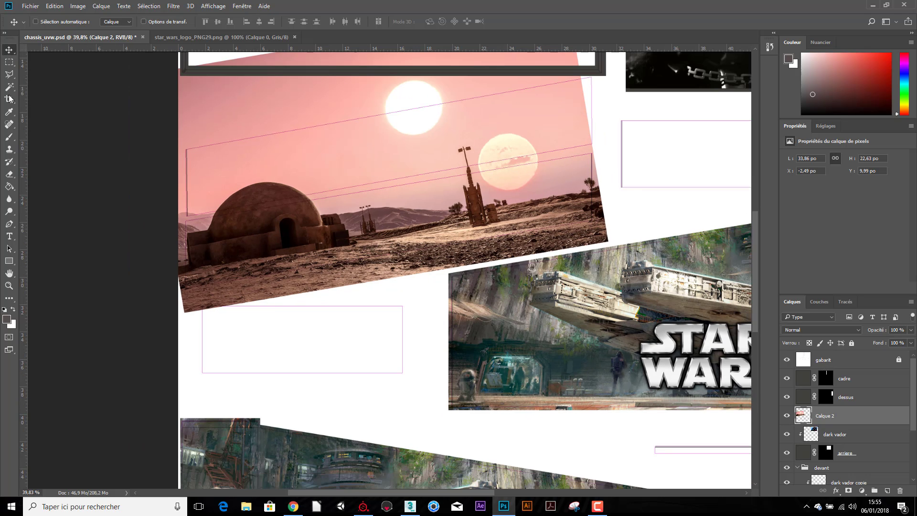
Draw a polygonal selection around the slanted strip and turn it into a mask on Calque 2.
left_click(9, 74)
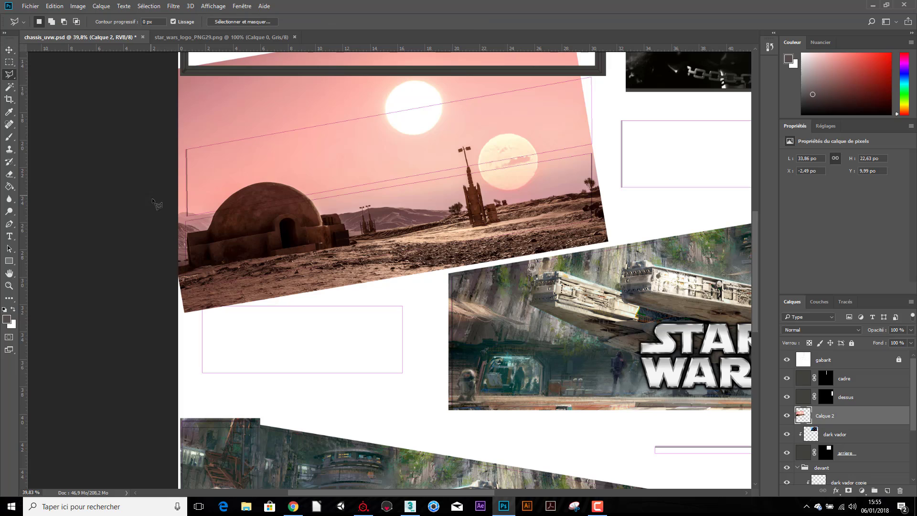
left_click(181, 219)
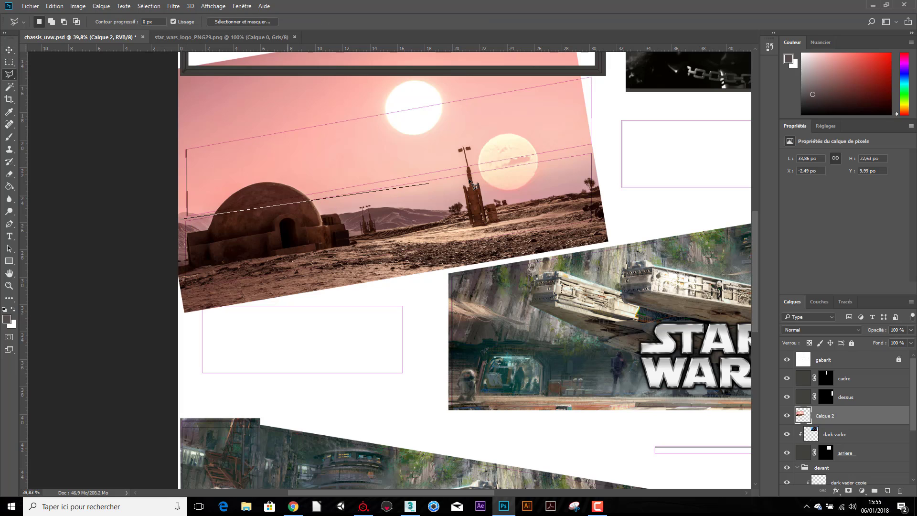
left_click(594, 152)
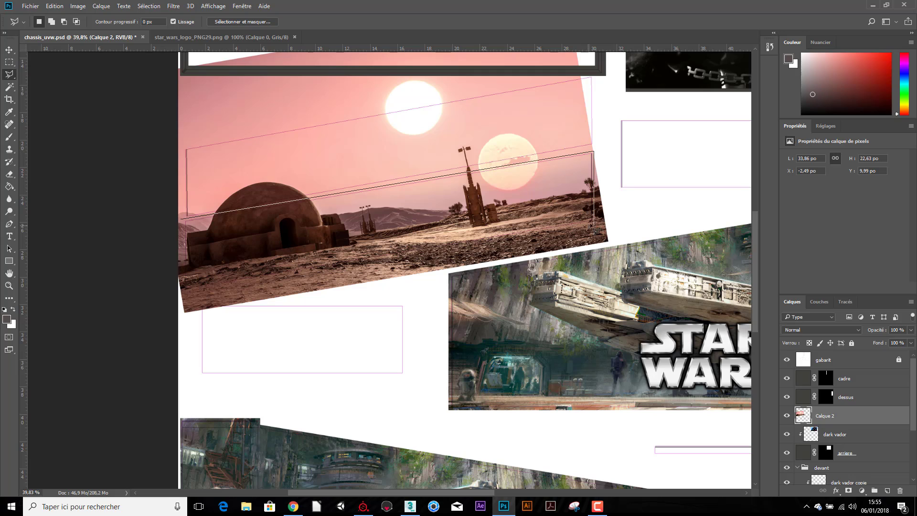
left_click(188, 296)
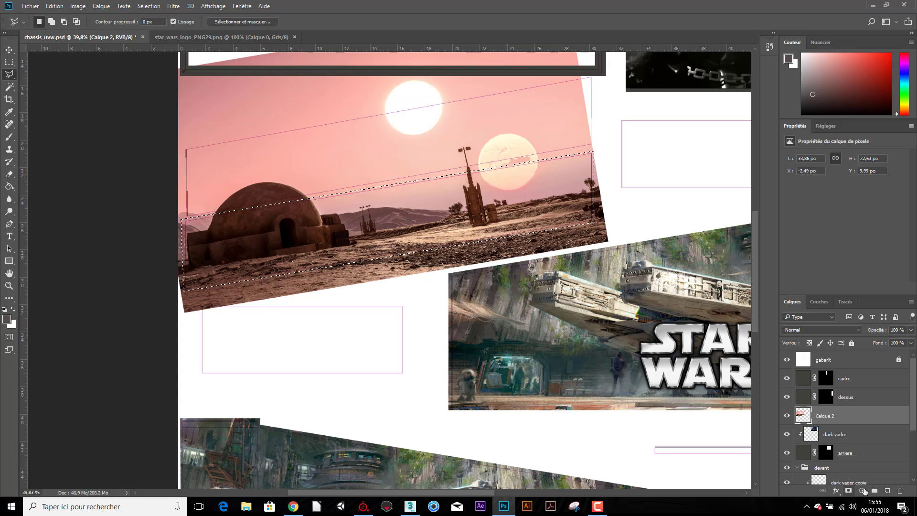
left_click(848, 490)
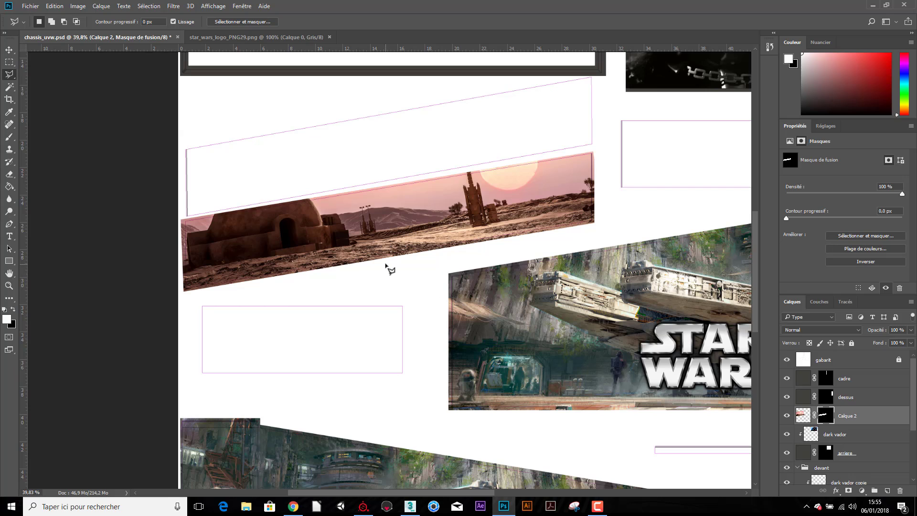
left_click_drag(389, 267, 393, 313)
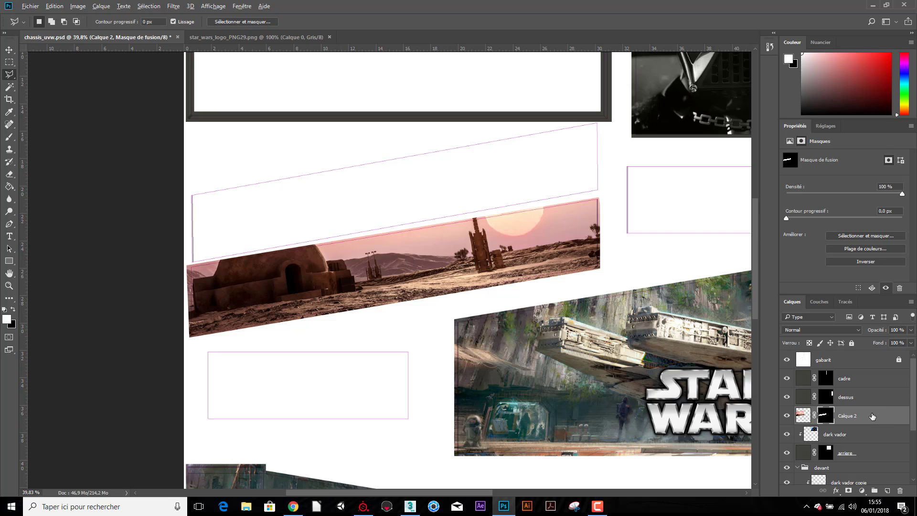
Duplicate Calque 2, move the copy up into the upper band and rotate it about -0.6°.
key("ctrl+j")
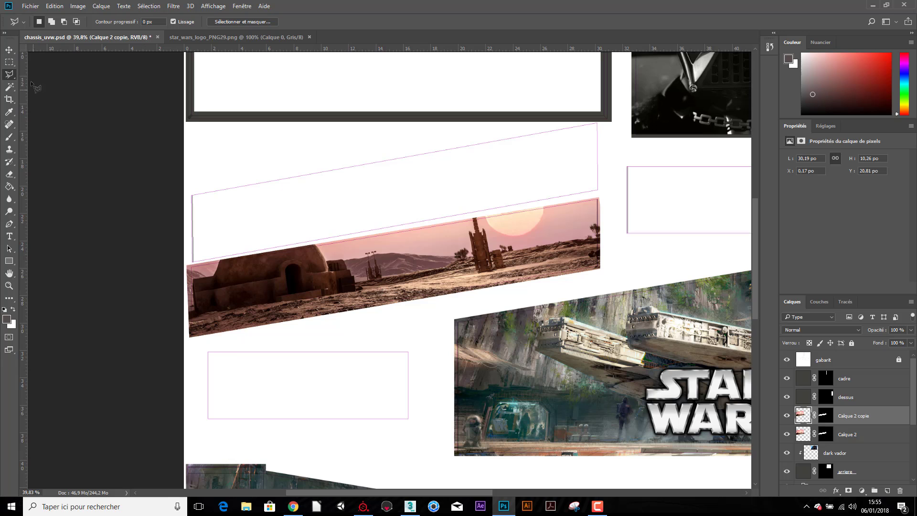
key("v")
left_click_drag(381, 277, 383, 203)
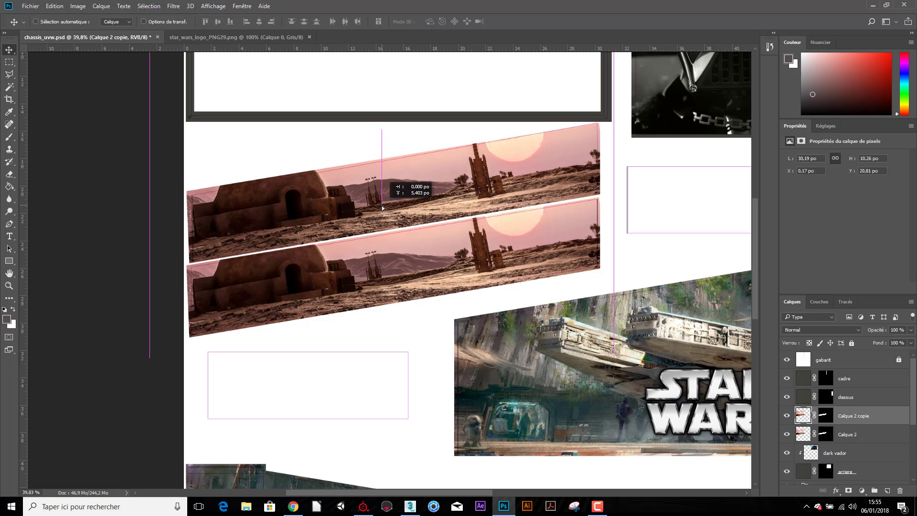
left_click_drag(382, 203, 383, 206)
key("ctrl+t")
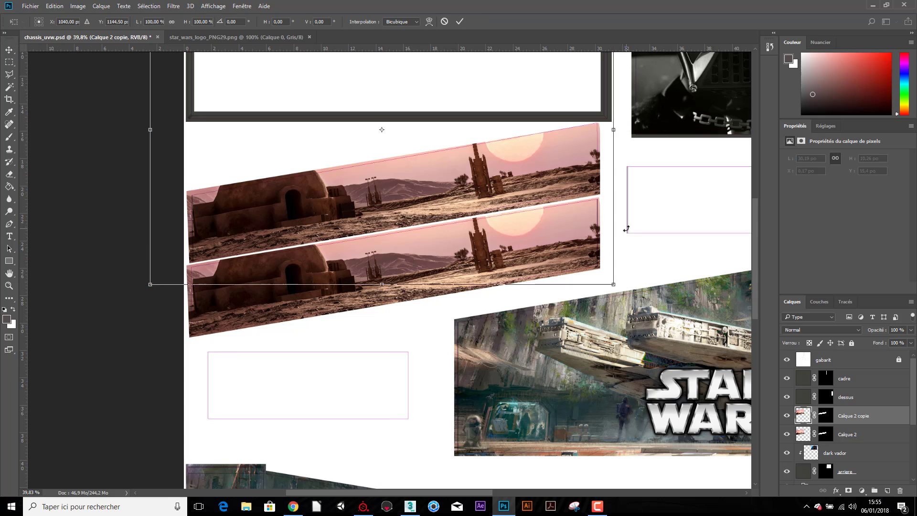
left_click_drag(626, 241, 629, 240)
key("Return")
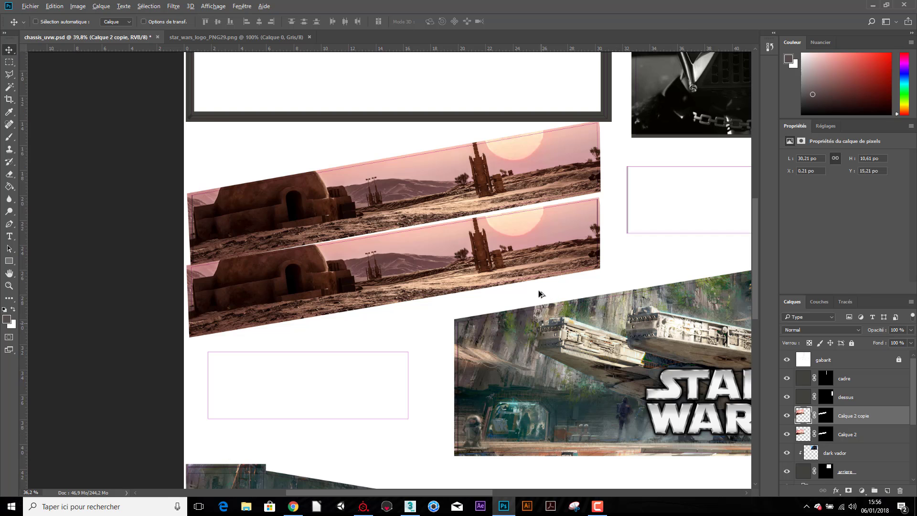
scroll(544, 297, "down", 5)
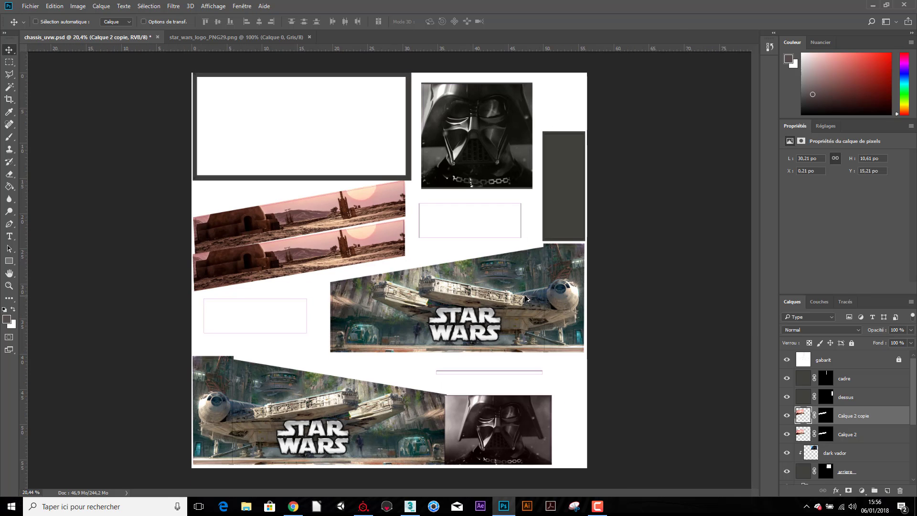
scroll(264, 266, "up", 1)
scroll(264, 266, "up", 1)
scroll(265, 267, "up", 1)
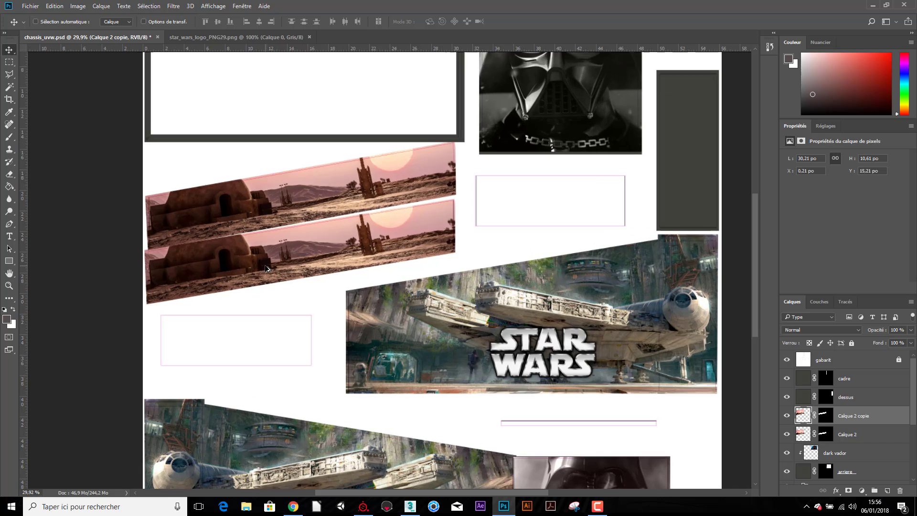
scroll(266, 268, "up", 2)
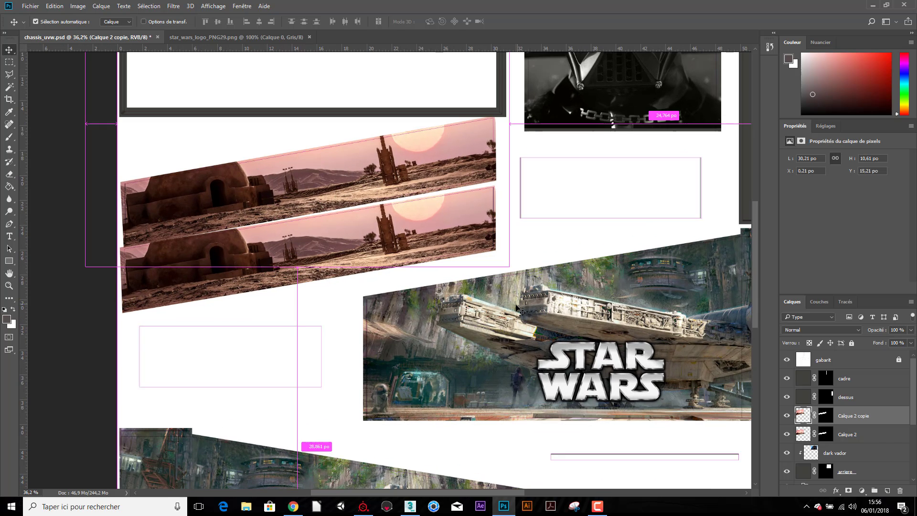
key("ctrl+v")
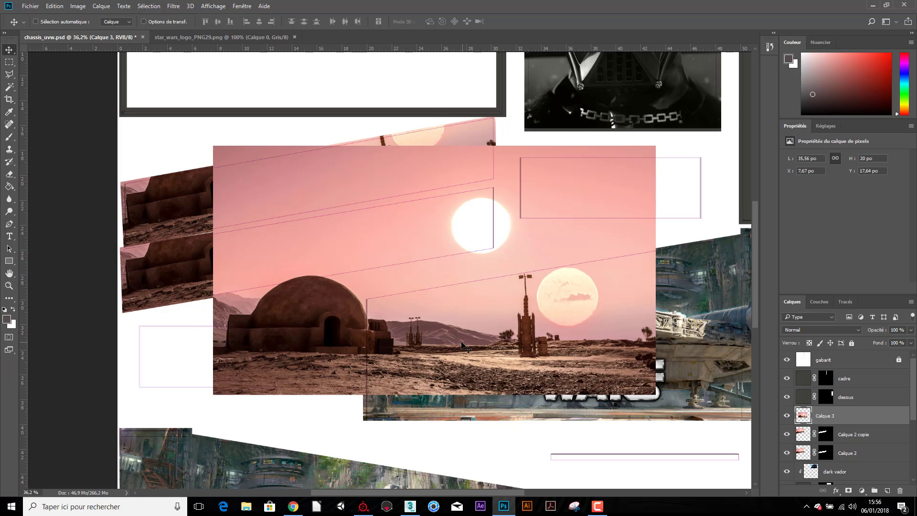
mouse_move(462, 345)
left_mouse_down()
mouse_move(527, 200)
mouse_move(679, 116)
mouse_move(680, 95)
mouse_move(655, 62)
mouse_move(624, 136)
mouse_move(615, 195)
mouse_move(527, 219)
mouse_move(590, 204)
left_mouse_up()
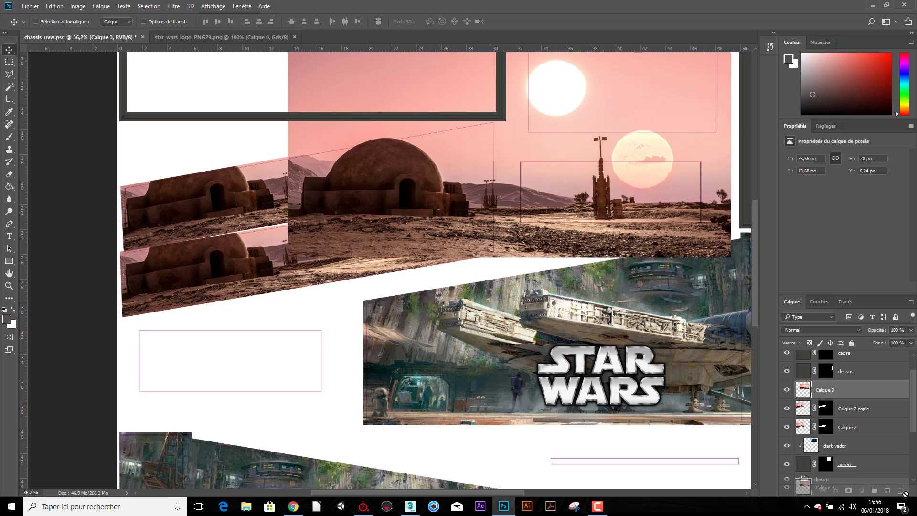
left_click_drag(861, 415, 900, 490)
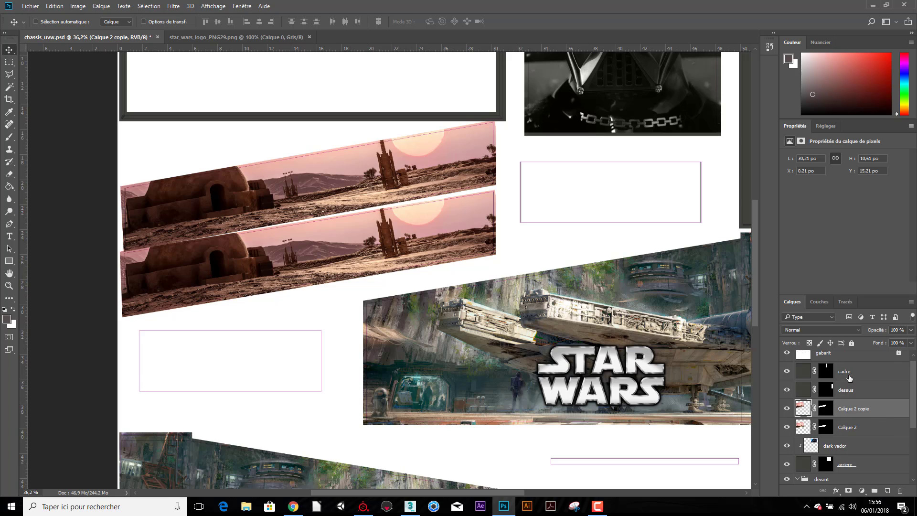
Add a new empty layer and rename Calque 2 copie to bandes.
scroll(857, 415, "down", 2)
scroll(862, 428, "down", 1)
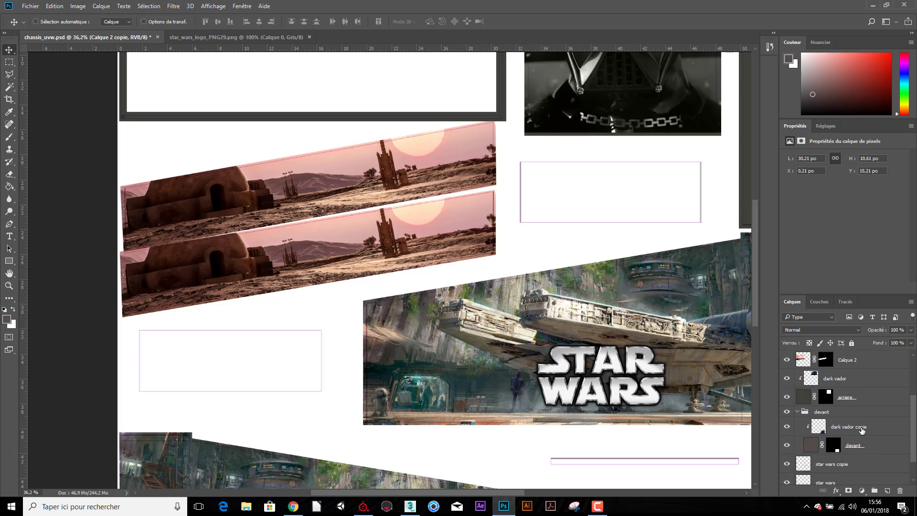
scroll(862, 430, "up", 2)
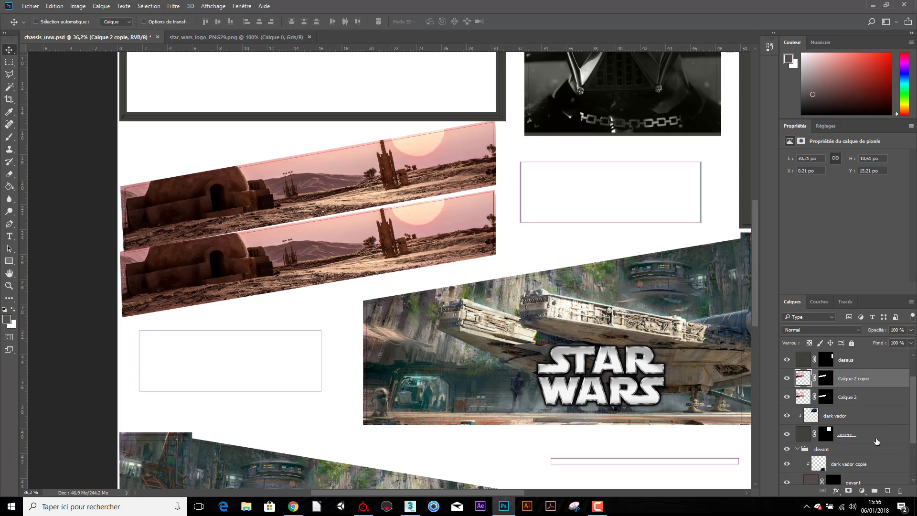
left_click(887, 492)
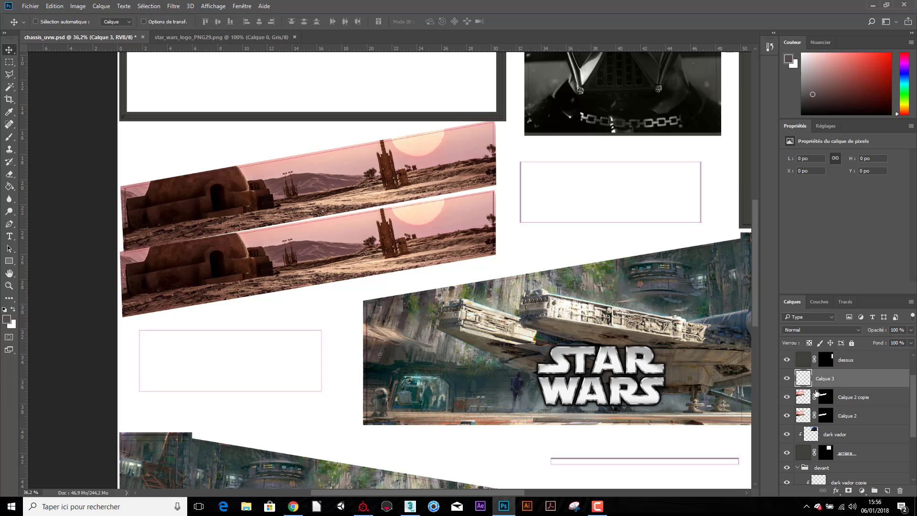
double_click(844, 398)
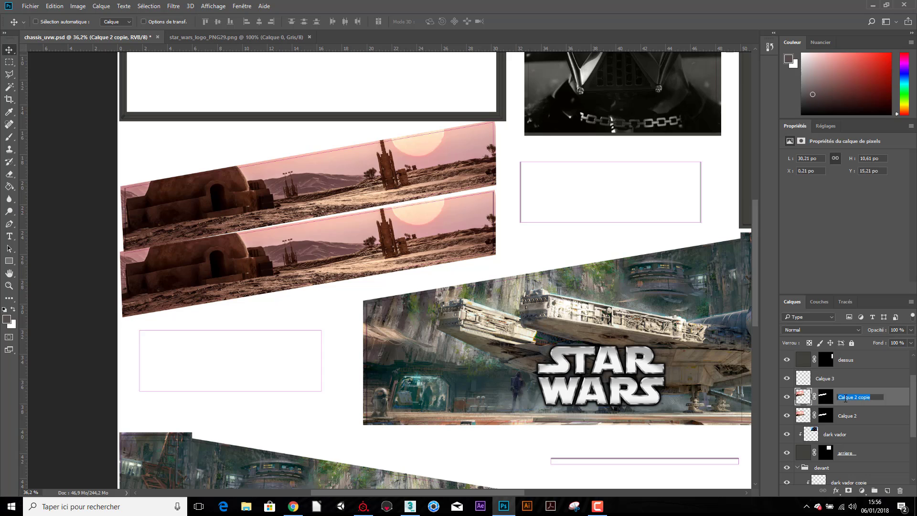
type("bande")
type("s")
key("Return")
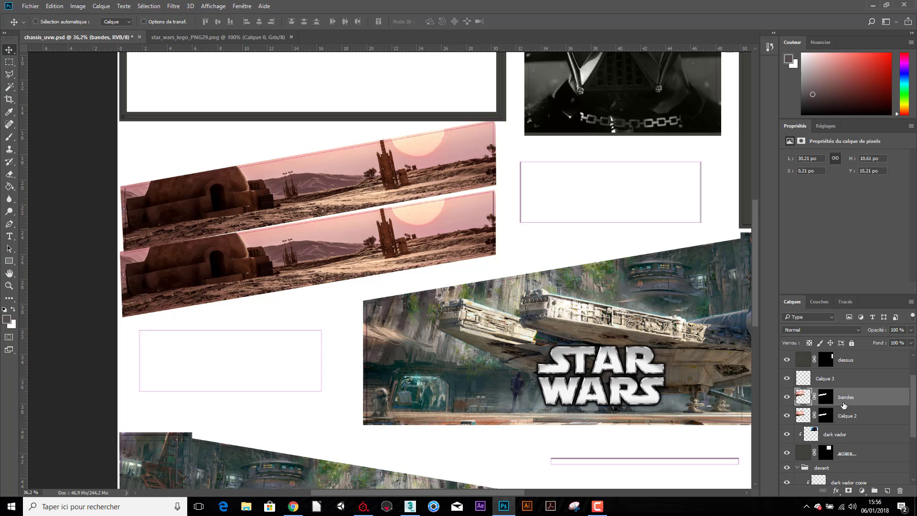
Rename Calque 2 to bandes and Calque 3 to bande fond.
double_click(848, 417)
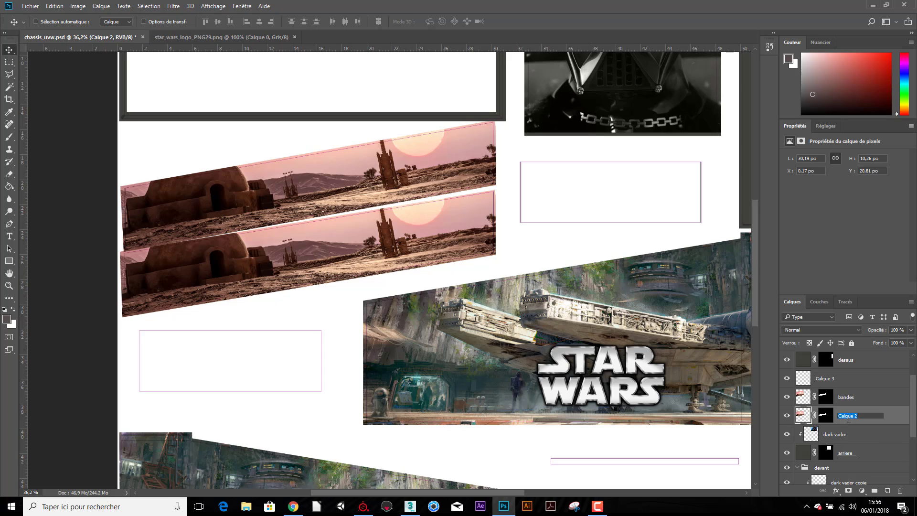
type("bandes")
key("Return")
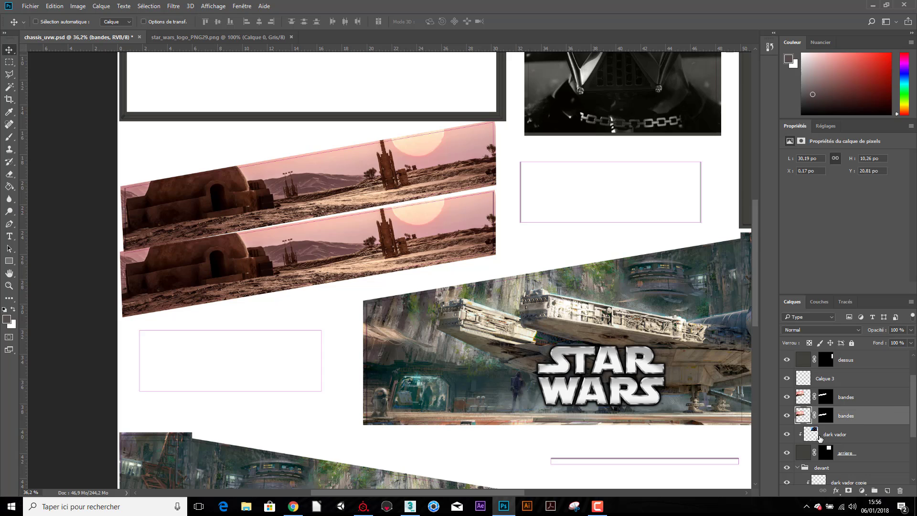
double_click(829, 379)
type("bande fond")
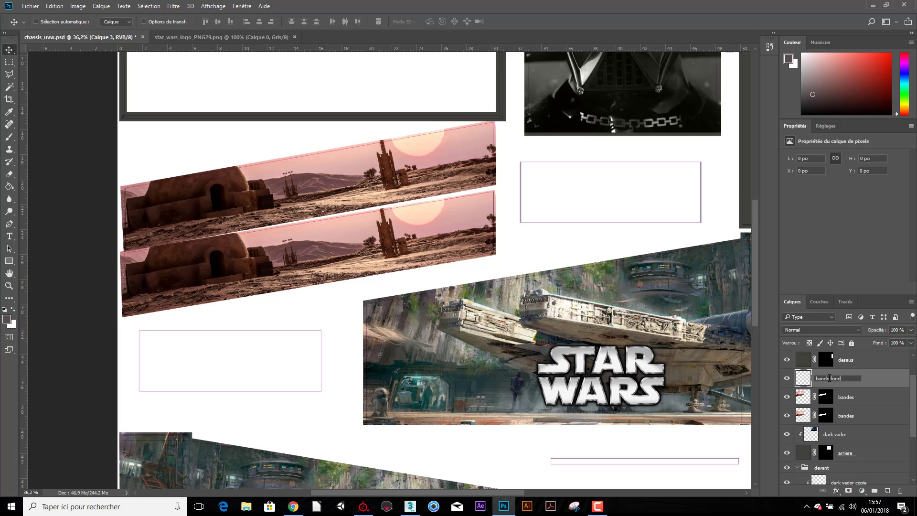
key("Return")
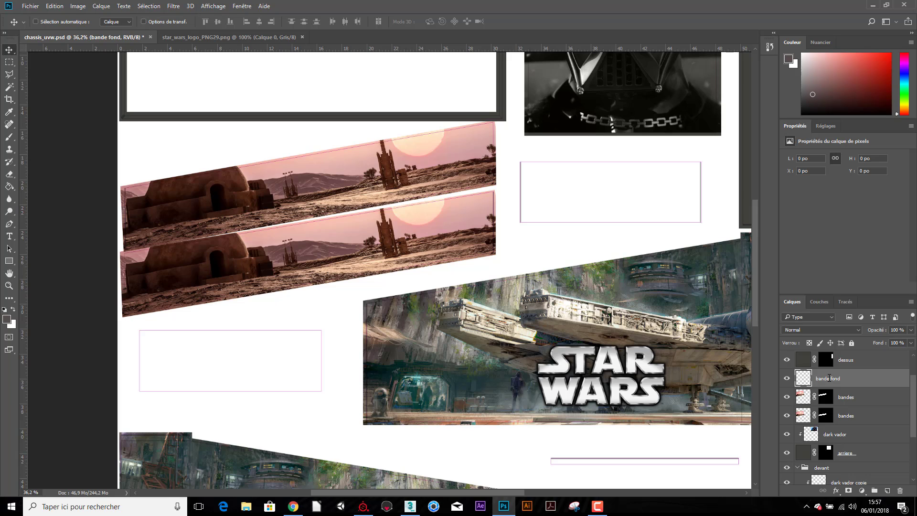
Fill the two empty boxes beside the Tatooine strips with dark brown-grey.
left_click(10, 62)
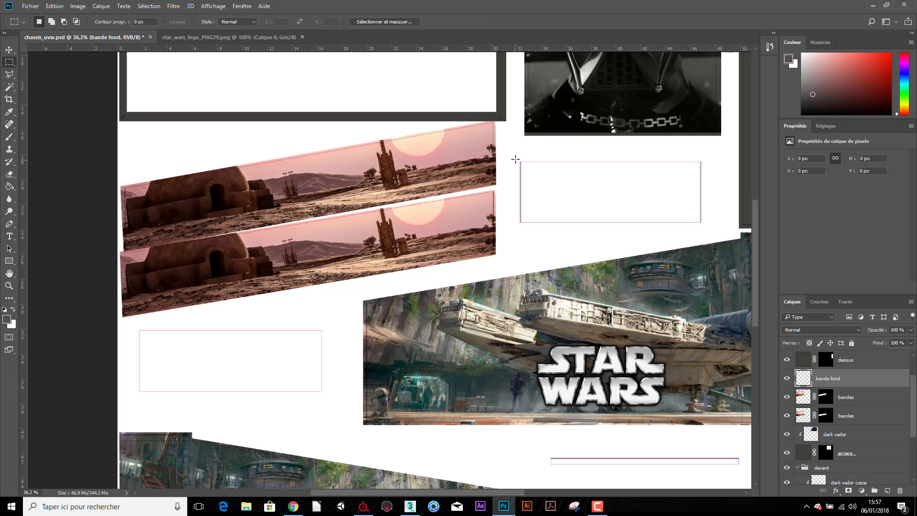
left_click_drag(516, 159, 705, 226)
left_click_drag(137, 330, 296, 391)
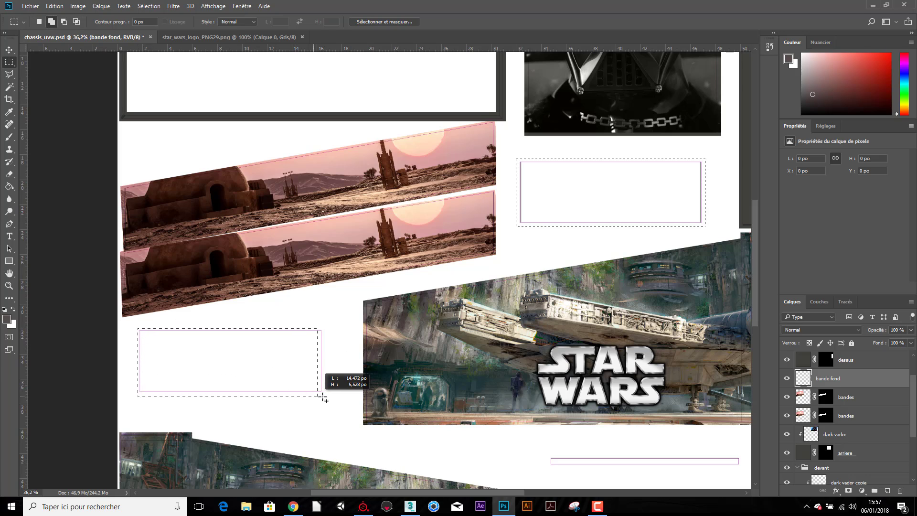
left_click_drag(297, 390, 324, 394)
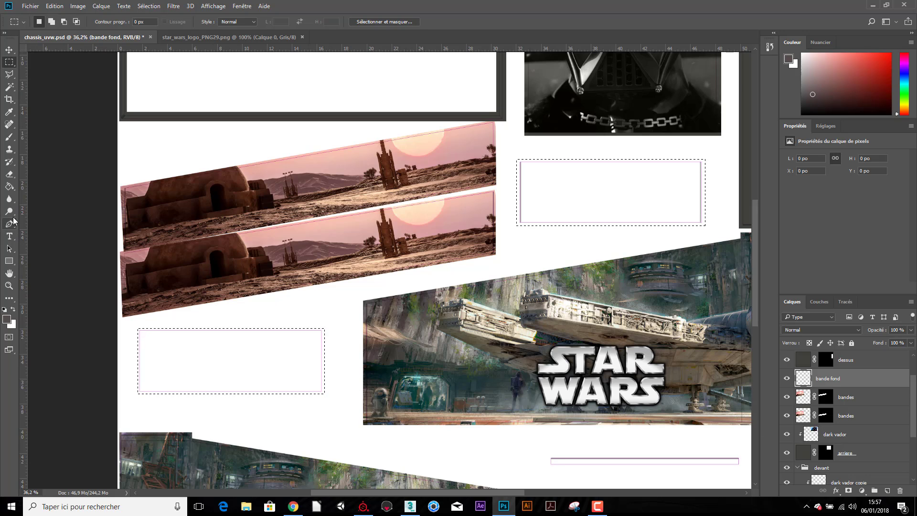
left_click(9, 186)
left_click(205, 345)
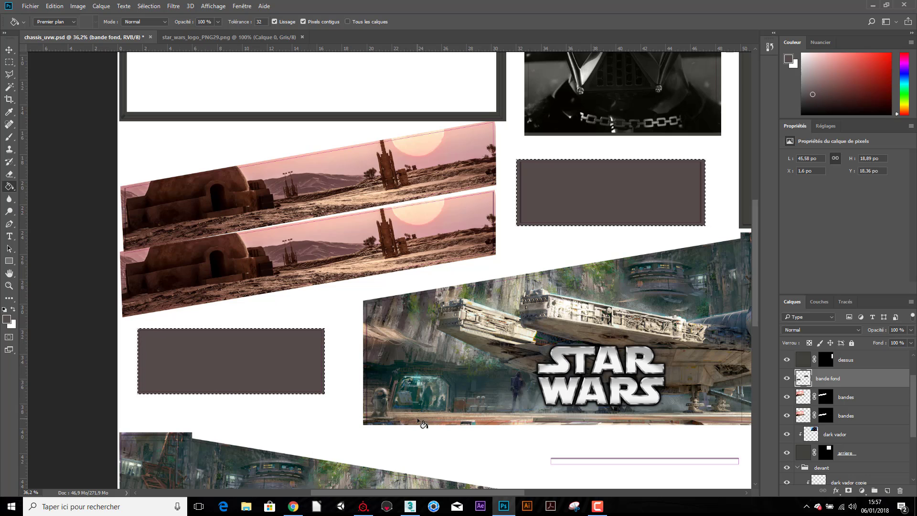
scroll(267, 374, "down", 2)
scroll(335, 373, "down", 2)
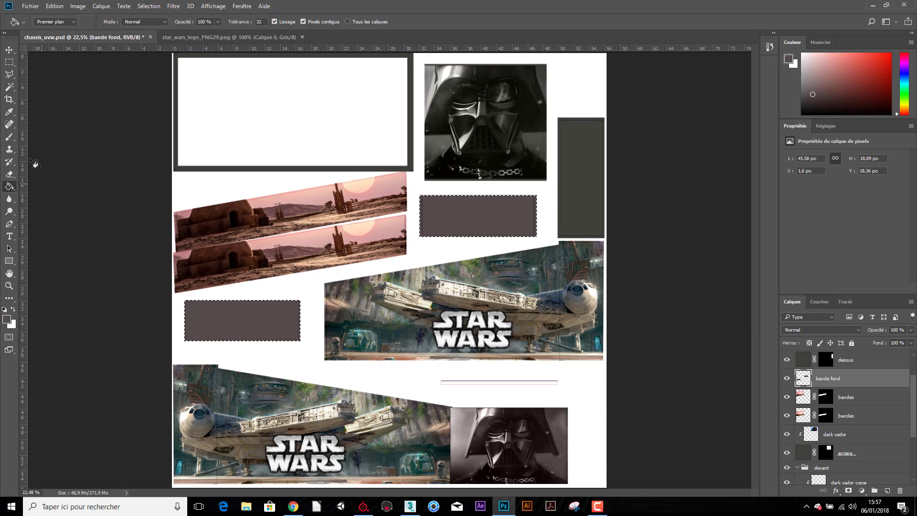
Fill the thin bar under the Star Wars banner with dark mauve.
key("m")
scroll(372, 370, "up", 1)
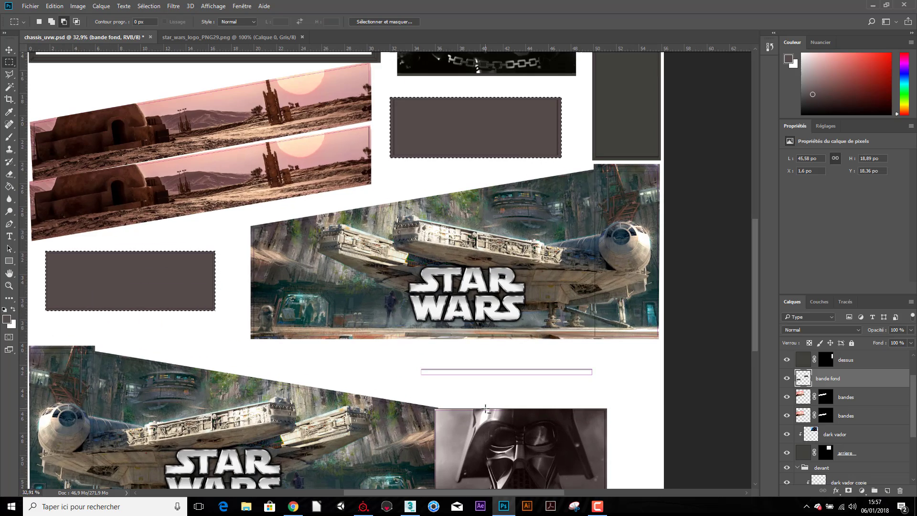
scroll(382, 363, "up", 1)
scroll(404, 352, "up", 1)
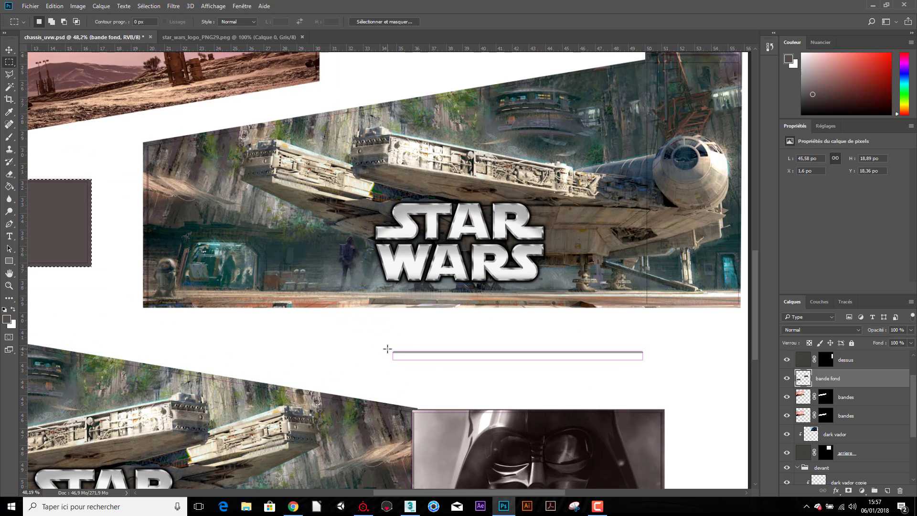
left_click_drag(387, 350, 645, 362)
key("ctrl+z")
mouse_move(390, 349)
left_mouse_down()
mouse_move(506, 383)
mouse_move(648, 365)
left_mouse_up()
left_click(10, 186)
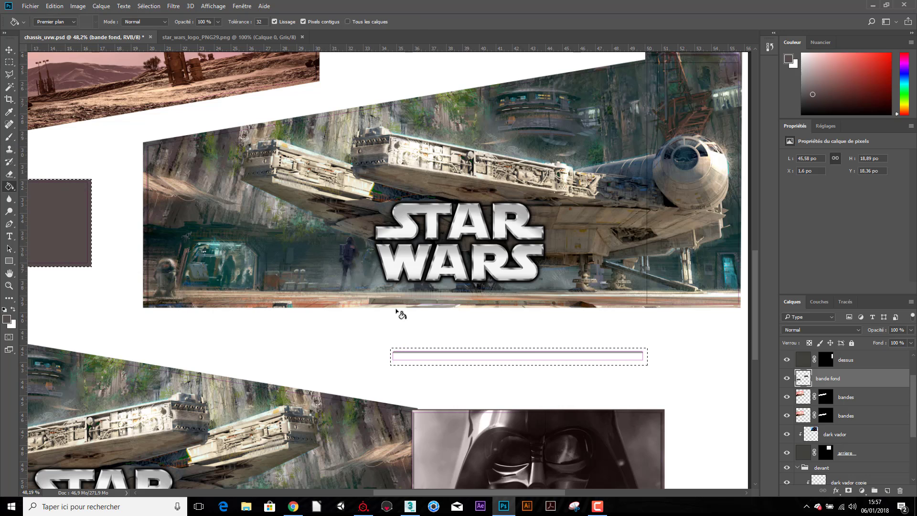
left_click(523, 361)
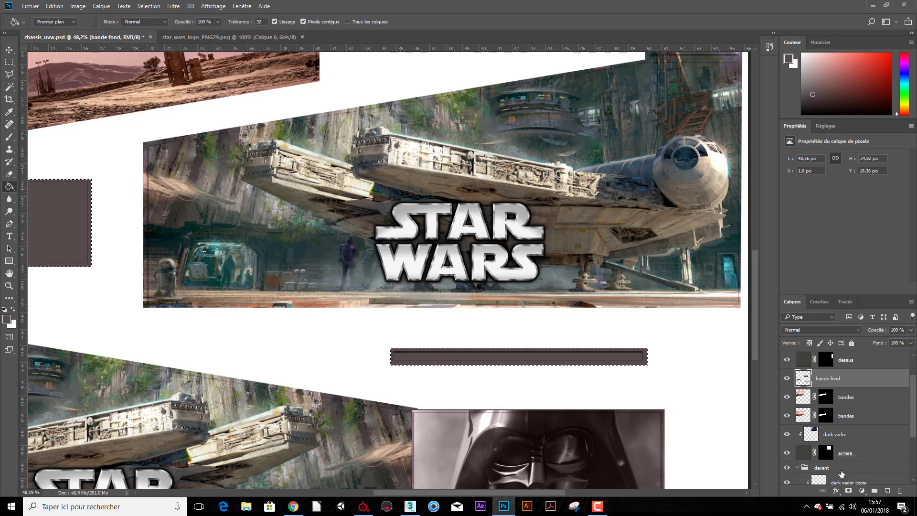
Mask bande fond to the thin bar and save the chassis document.
left_click(848, 491)
scroll(503, 381, "down", 3)
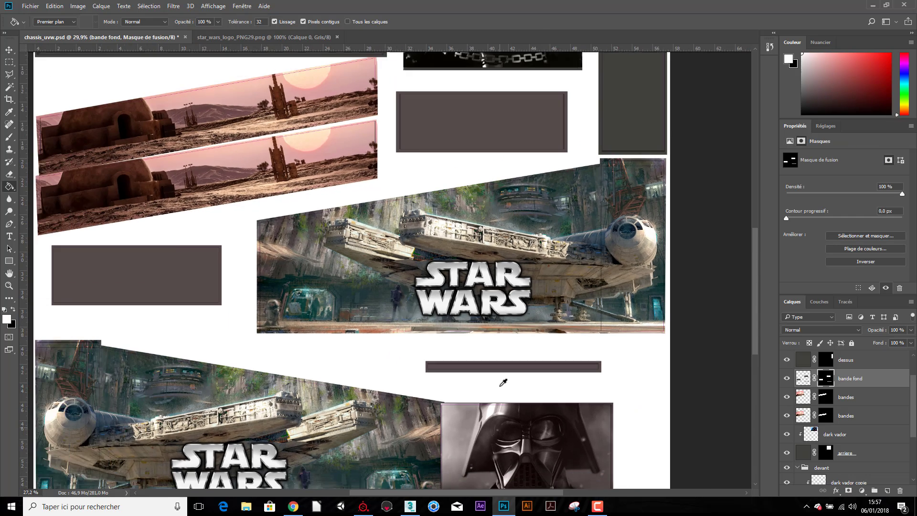
scroll(503, 381, "down", 2)
scroll(506, 382, "down", 1)
key("ctrl+s")
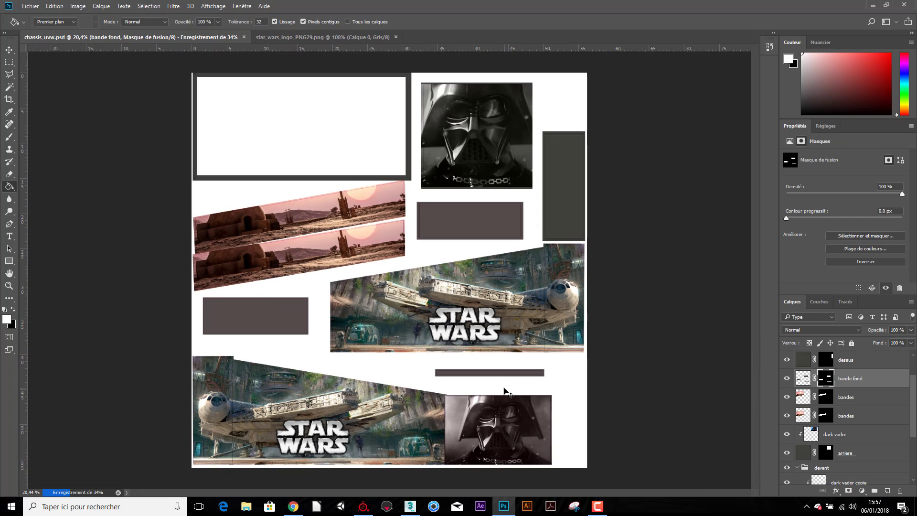
left_click(11, 51)
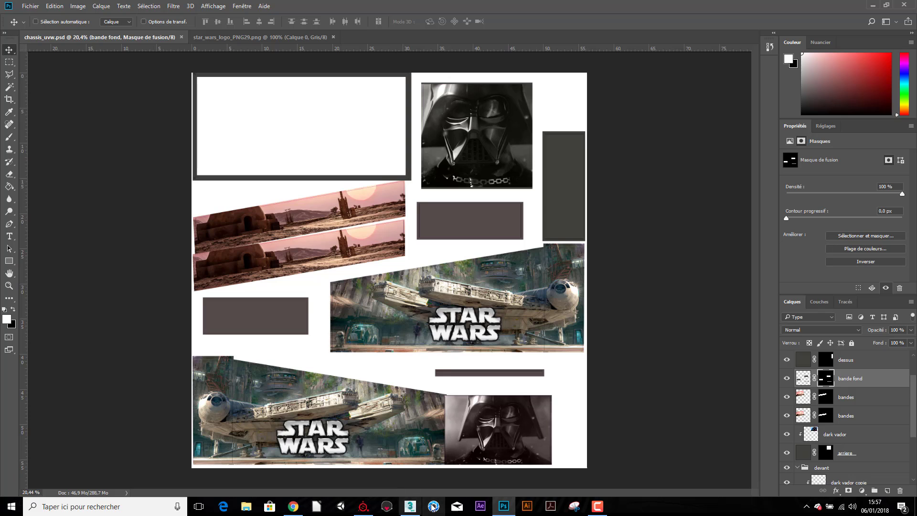
Back in Chrome, close the Tatooine image tab and return to the Star Wars logo PNG results.
left_click(293, 507)
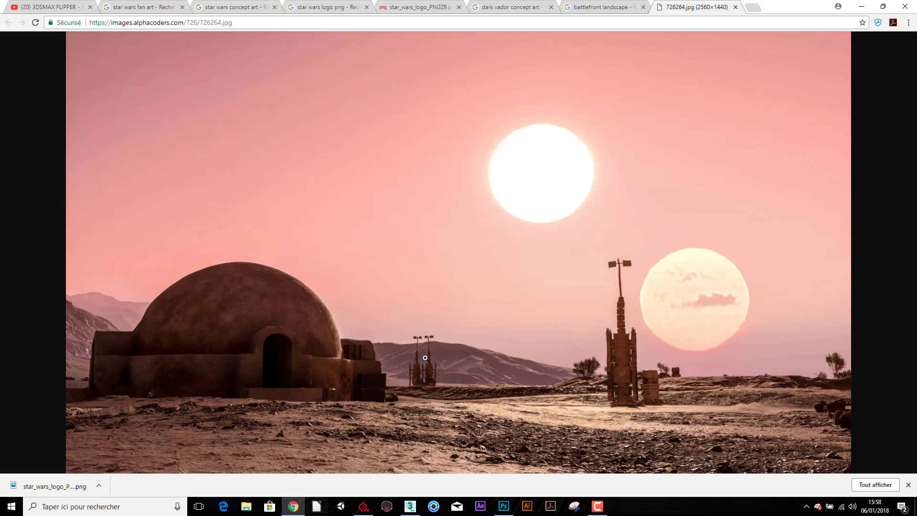
left_click(735, 7)
left_click(511, 7)
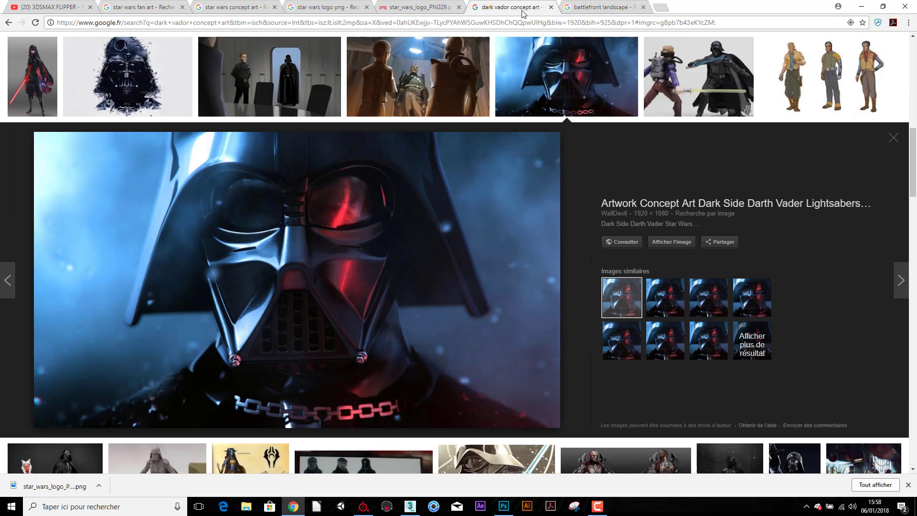
scroll(434, 122, "up", 5)
scroll(435, 125, "up", 1)
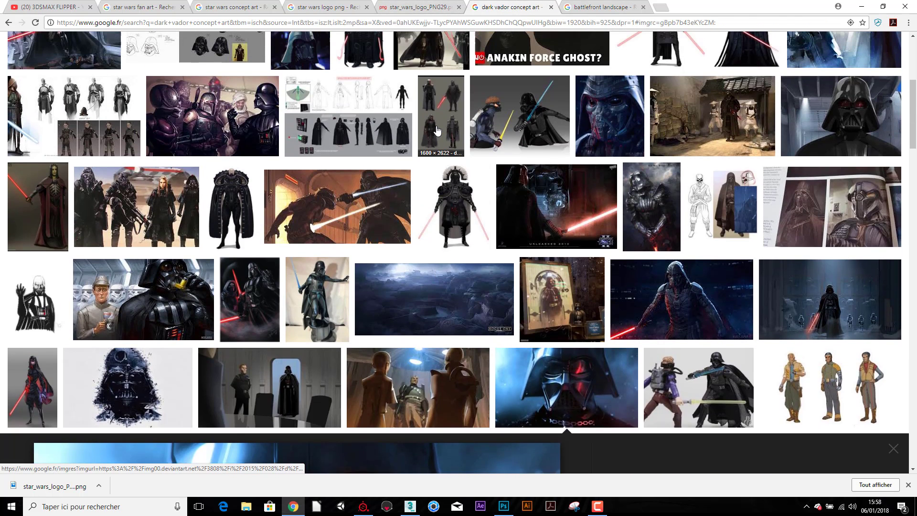
scroll(435, 128, "up", 2)
scroll(437, 132, "up", 2)
scroll(437, 132, "up", 1)
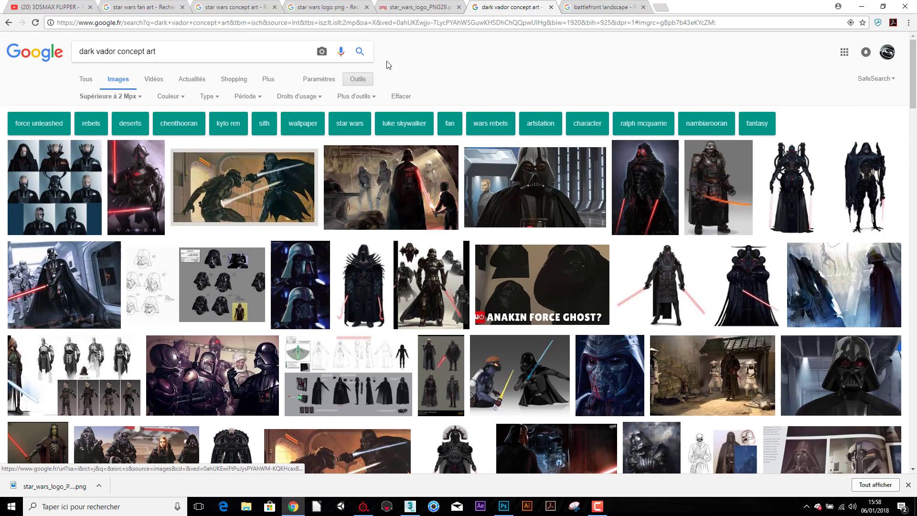
left_click(409, 9)
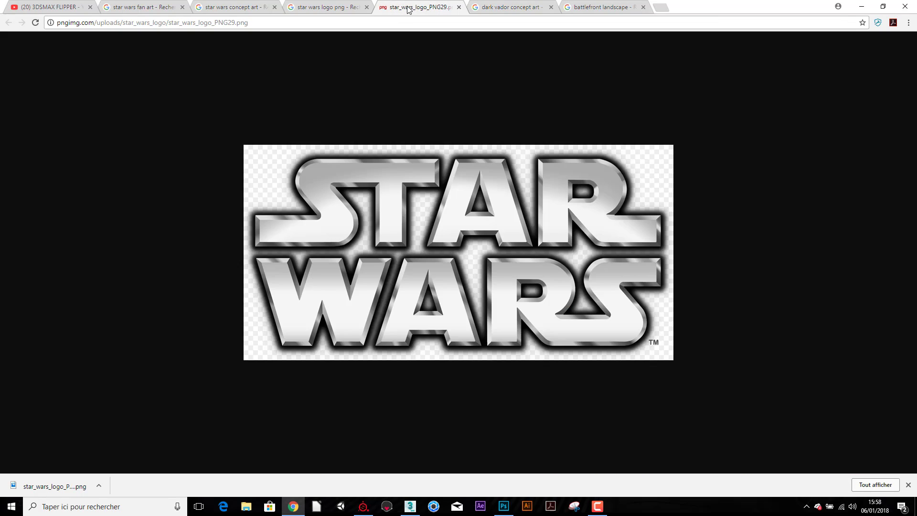
left_click(329, 7)
scroll(421, 148, "up", 2)
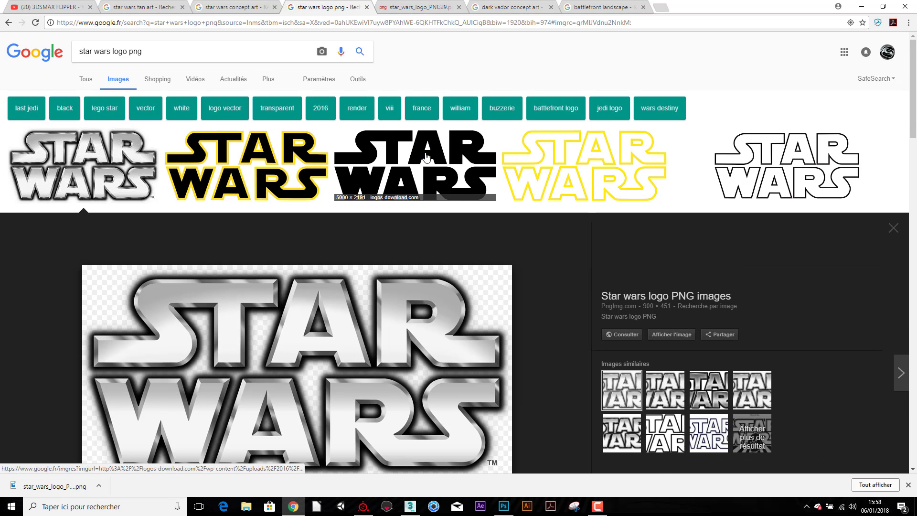
Find the orange Star Wars logo in the results and view it at full size.
scroll(428, 160, "down", 7)
scroll(430, 165, "down", 3)
scroll(432, 168, "down", 2)
scroll(433, 172, "down", 1)
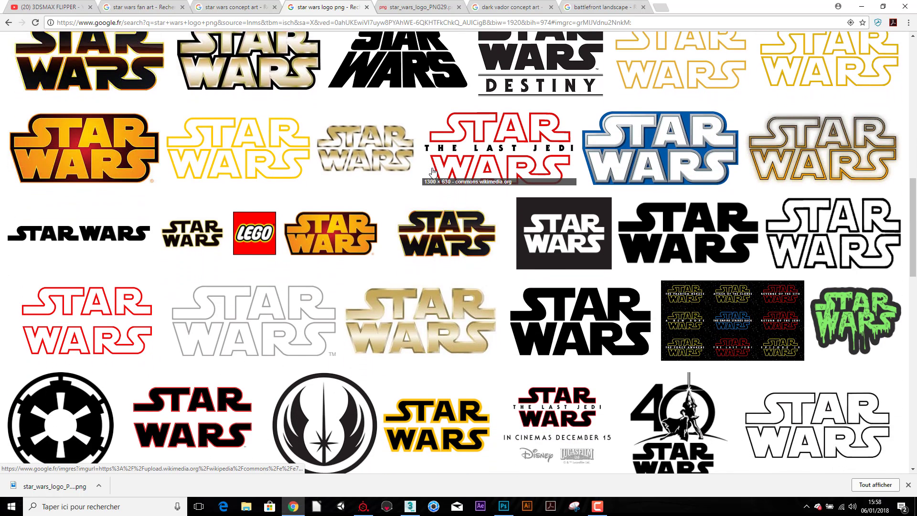
scroll(433, 172, "down", 1)
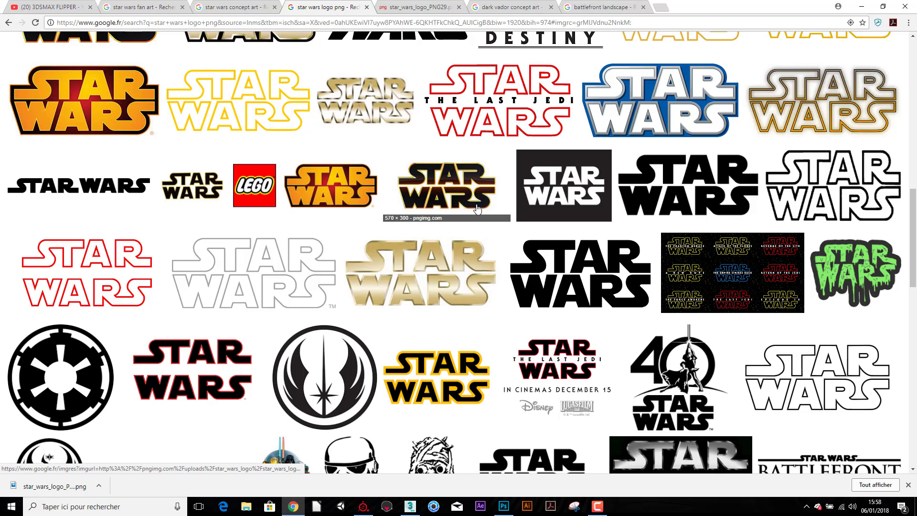
scroll(476, 209, "up", 2)
scroll(470, 214, "up", 1)
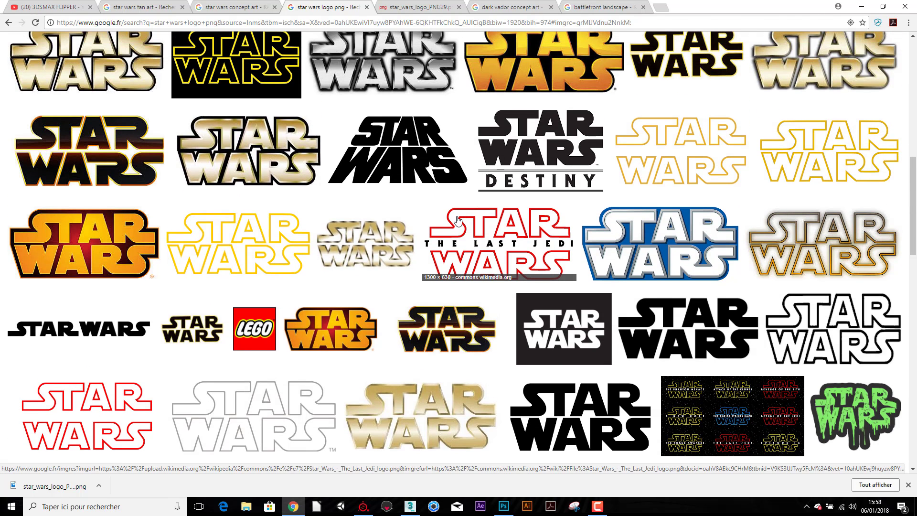
left_click(83, 253)
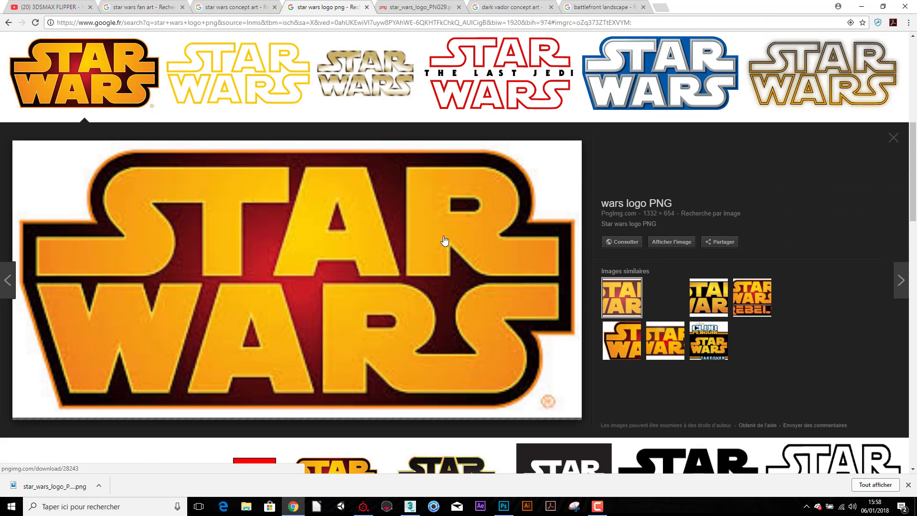
left_click(667, 243)
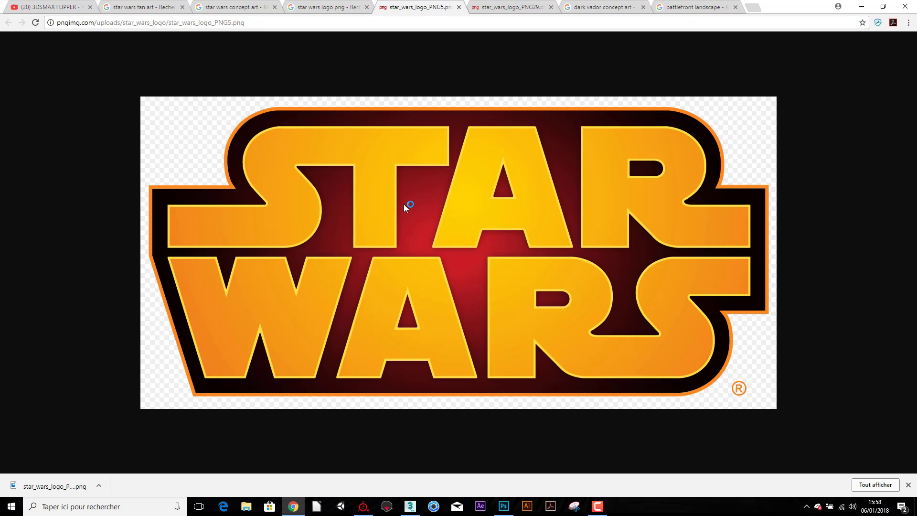
Save the orange logo as star_wars_logo_PNG5.png in the textures folder.
right_click(404, 204)
left_click(449, 223)
left_click(105, 223)
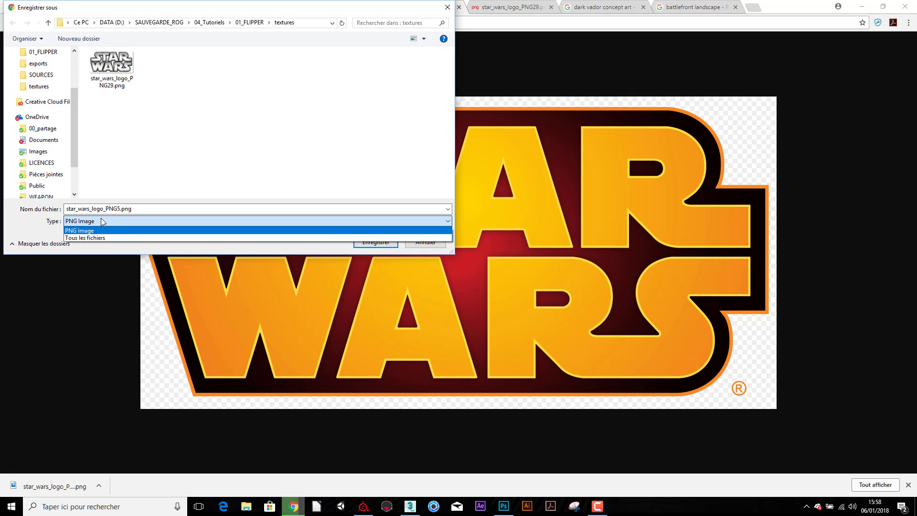
left_click(102, 219)
left_click(389, 242)
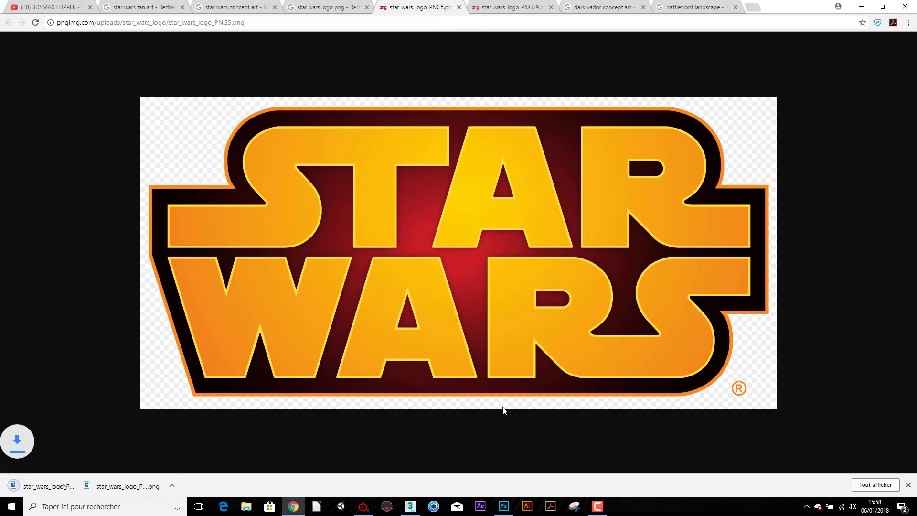
left_click(503, 506)
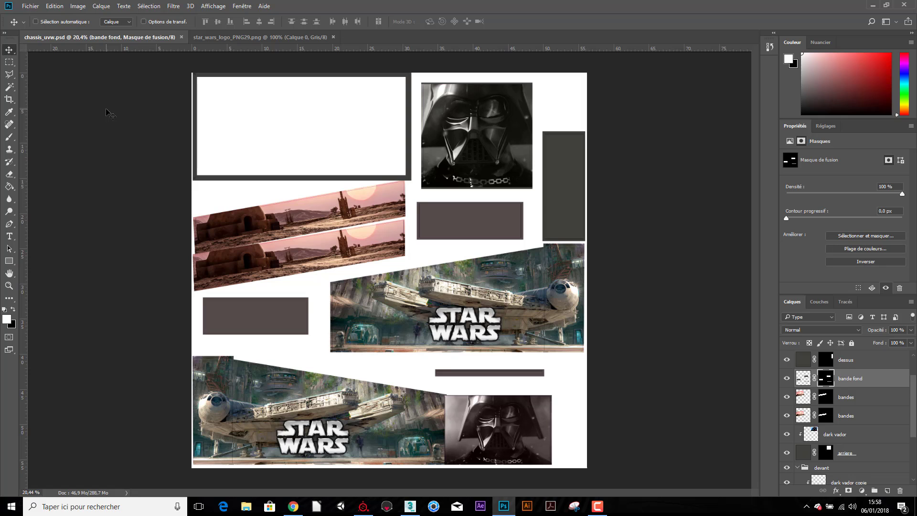
Open star_wars_logo_PNG5.png in Photoshop, copy the logo, and close that document.
left_click(30, 7)
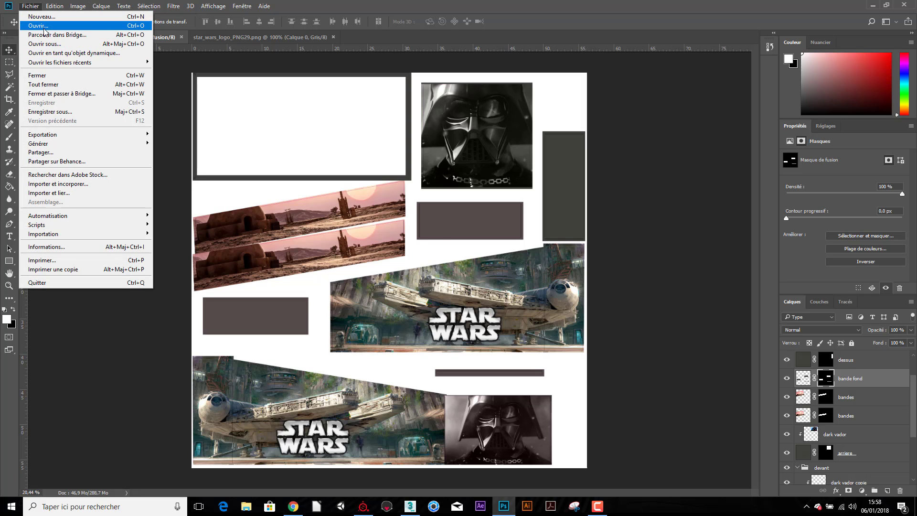
left_click(38, 24)
double_click(268, 85)
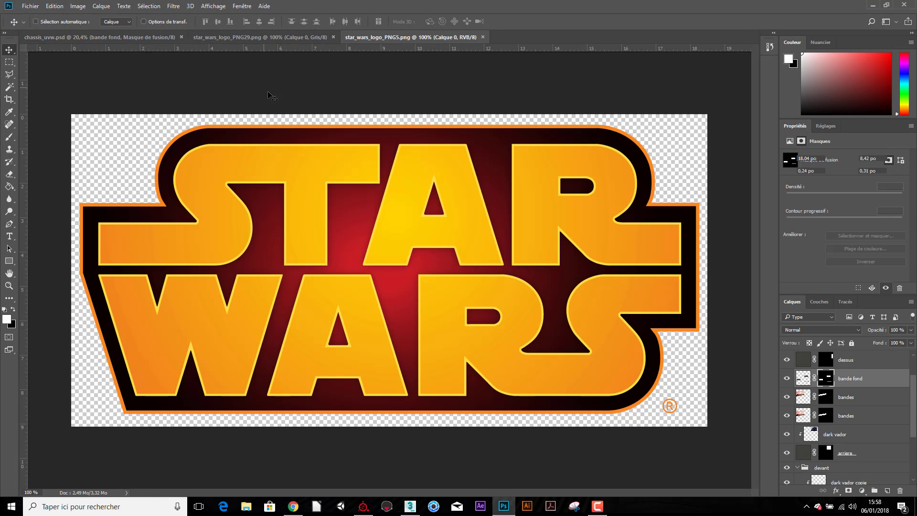
left_click(55, 6)
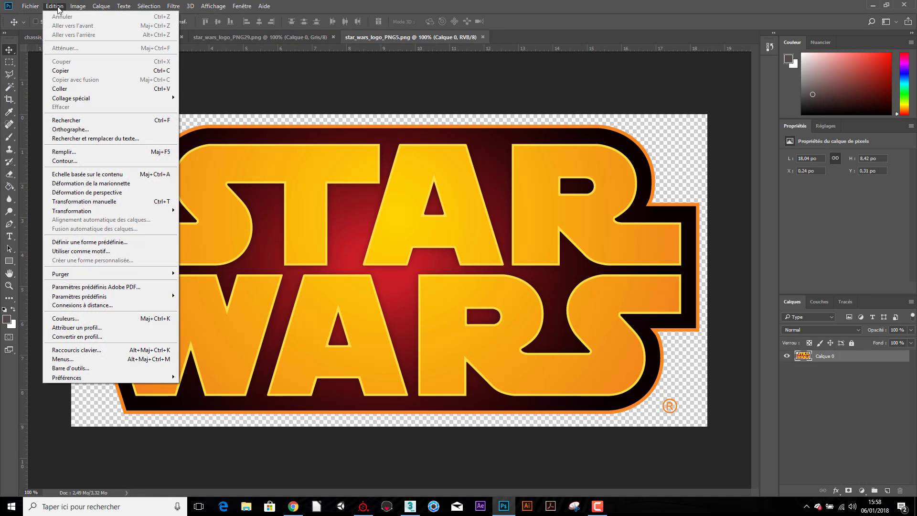
left_click(388, 59)
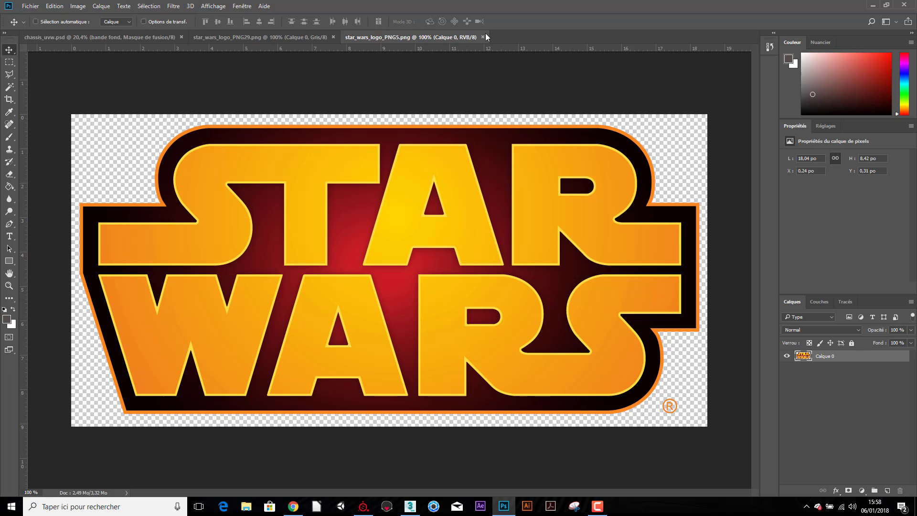
left_click(483, 36)
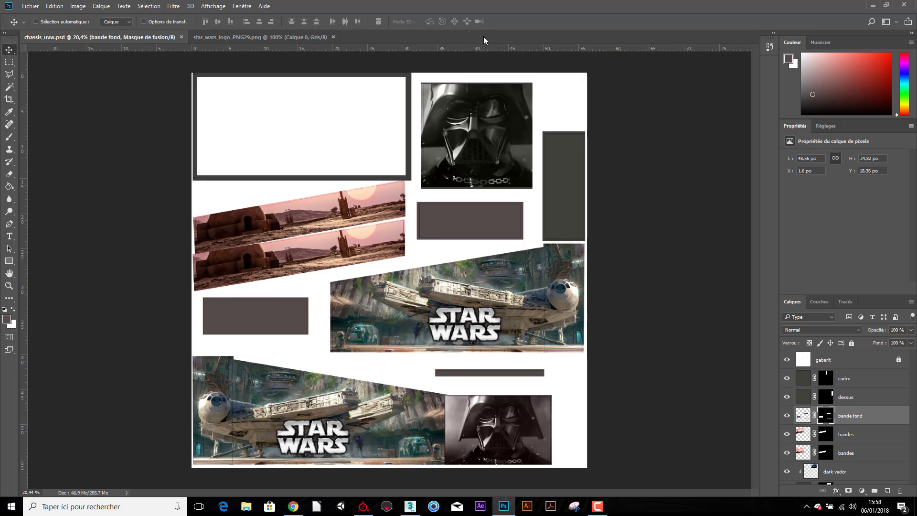
Paste the logo into chassis_uvw at the top right and stack Calque 2 below gabarit.
left_click(55, 6)
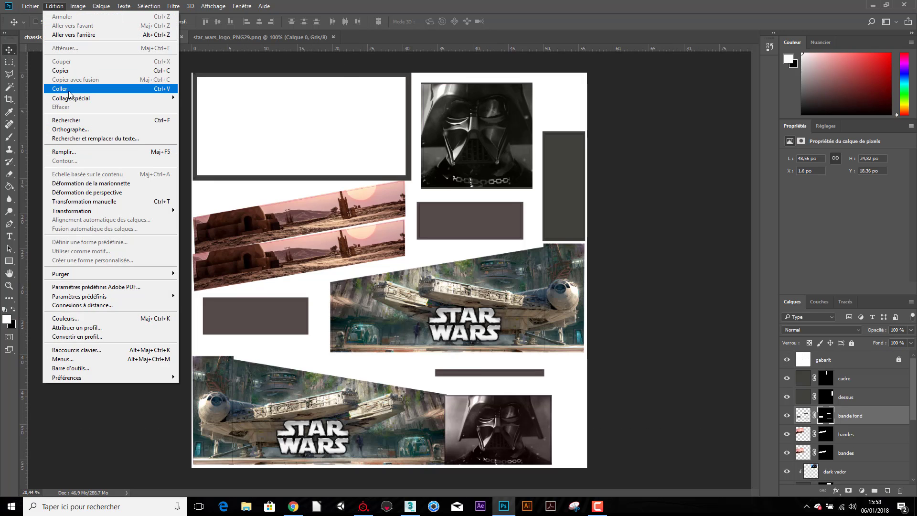
left_click(70, 90)
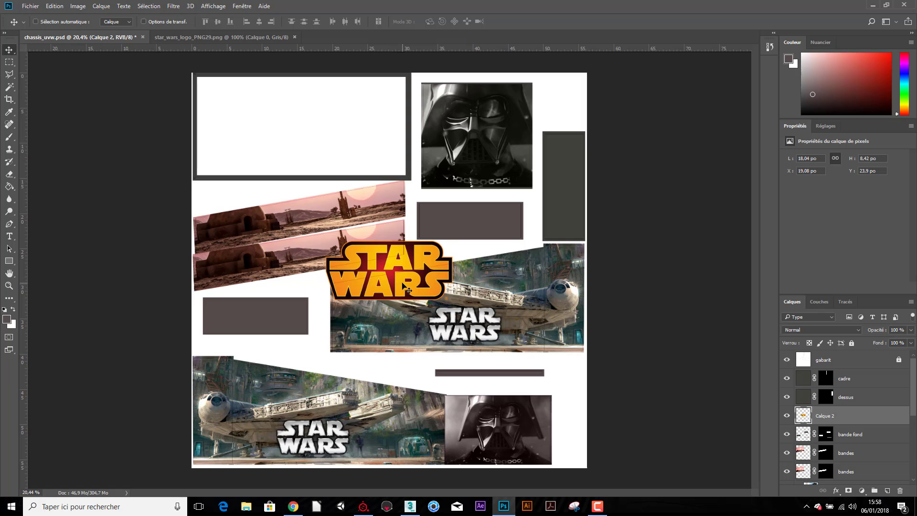
left_click_drag(403, 286, 515, 452)
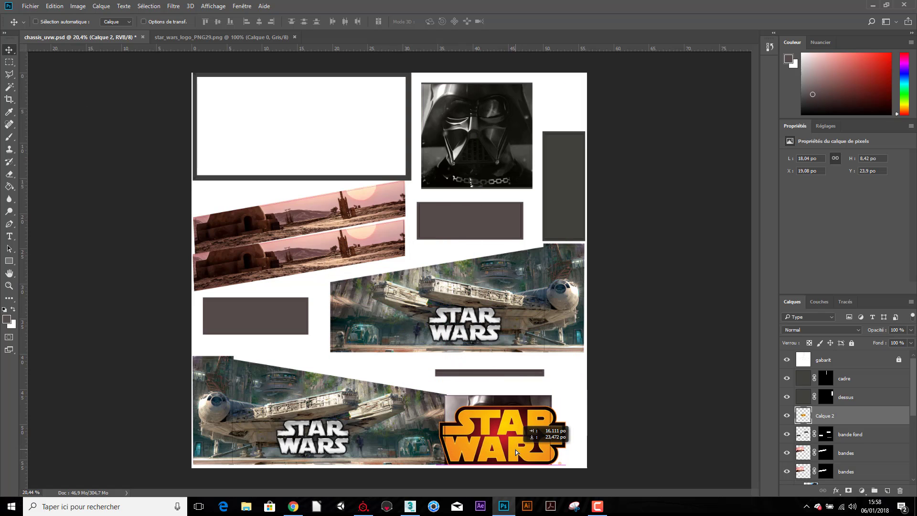
left_click_drag(516, 451, 549, 220)
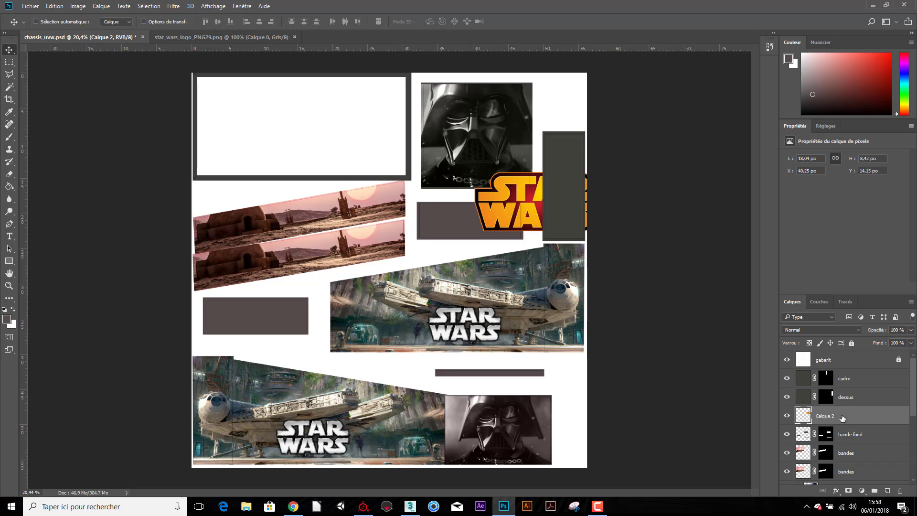
left_click_drag(842, 418, 847, 372)
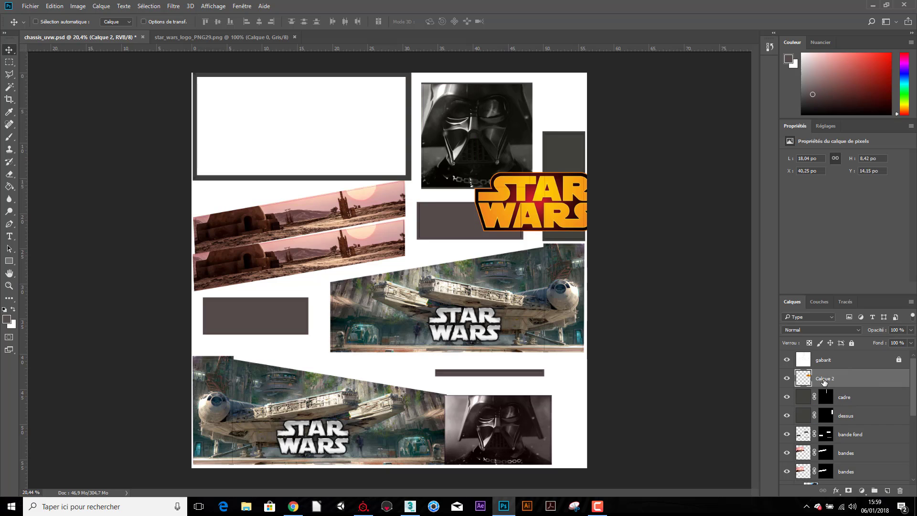
Rename the Calque 2 layer to 'logo star wars jaune'.
double_click(824, 379)
type("logo")
type(" star wars jau")
type("ne")
key("Return")
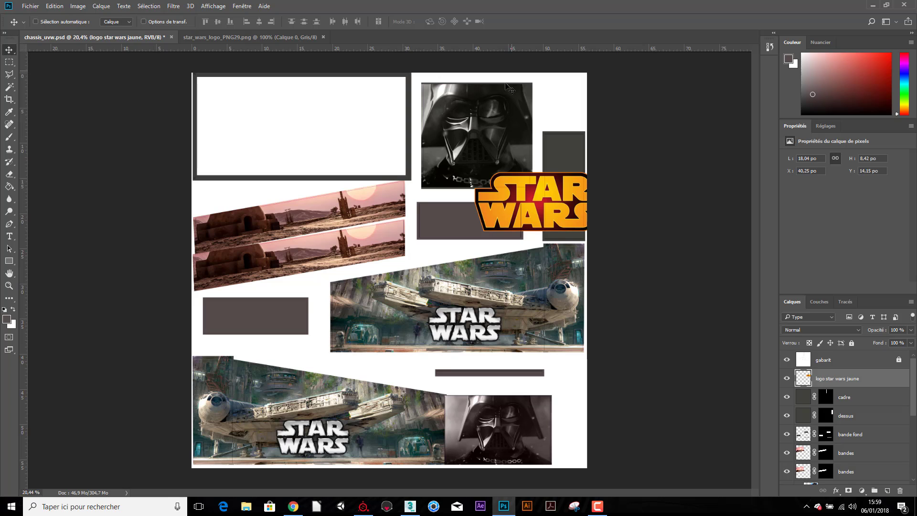
key("ctrl")
Rotate the logo 90°, scale it to about 58%, and fit it in the dark vertical panel.
key("ctrl+t")
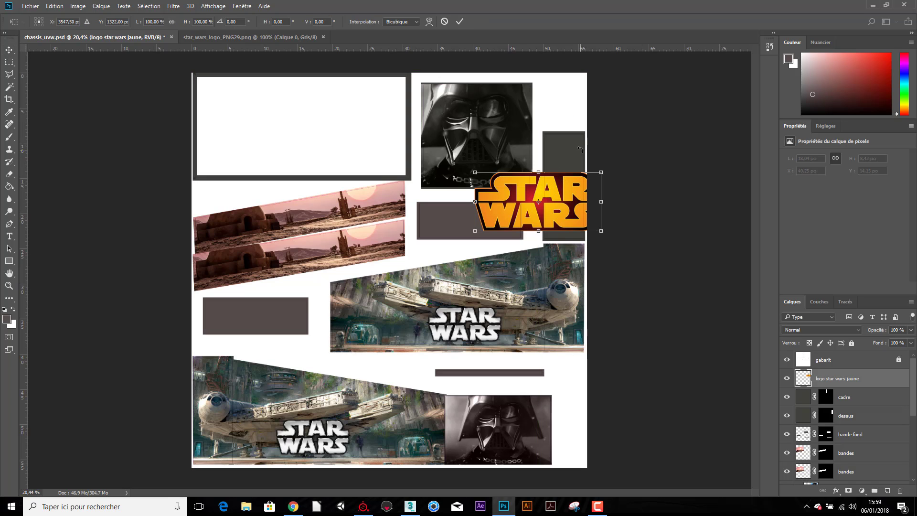
mouse_move(580, 149)
left_mouse_down()
mouse_move(574, 224)
mouse_move(587, 206)
left_mouse_up()
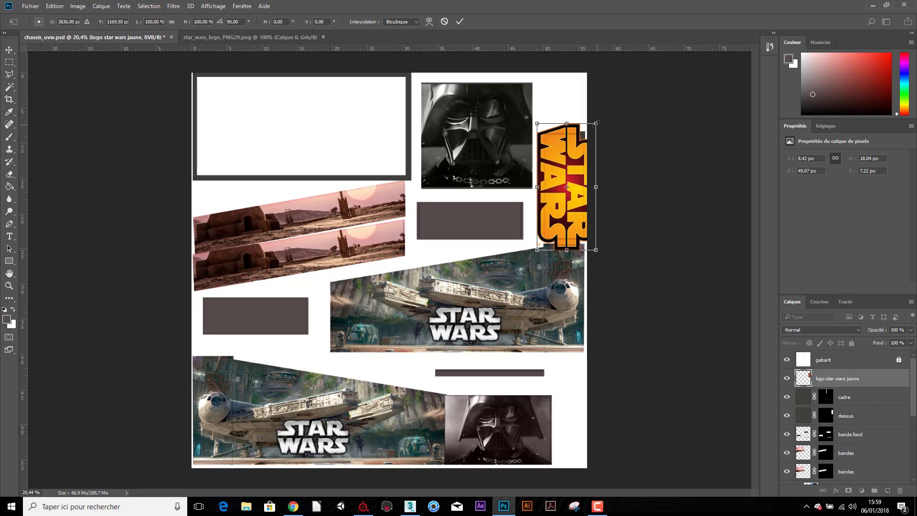
left_click_drag(595, 123, 583, 149)
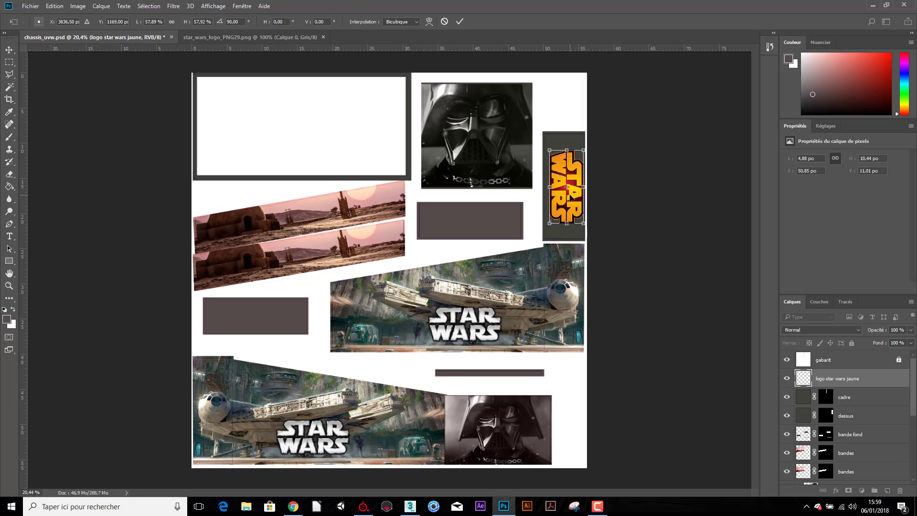
key("Return")
scroll(592, 191, "up", 3)
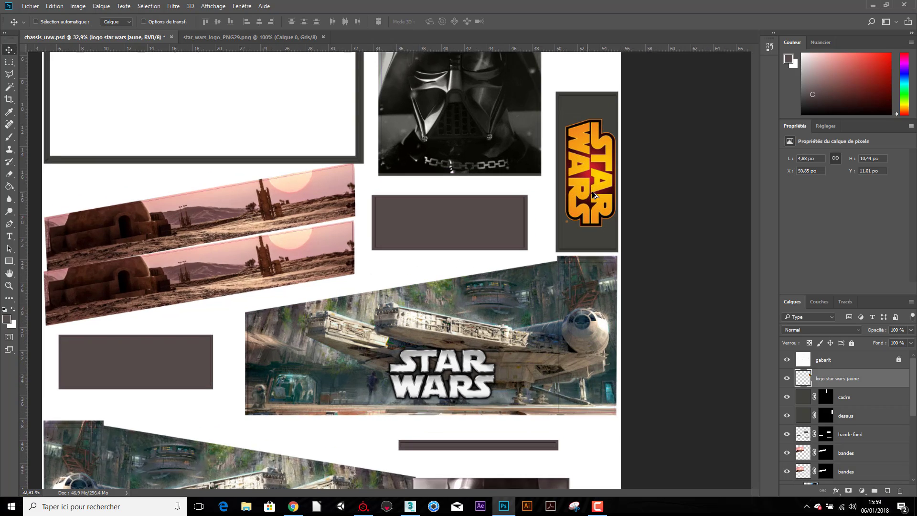
scroll(598, 191, "up", 1)
left_click_drag(607, 194, 602, 194)
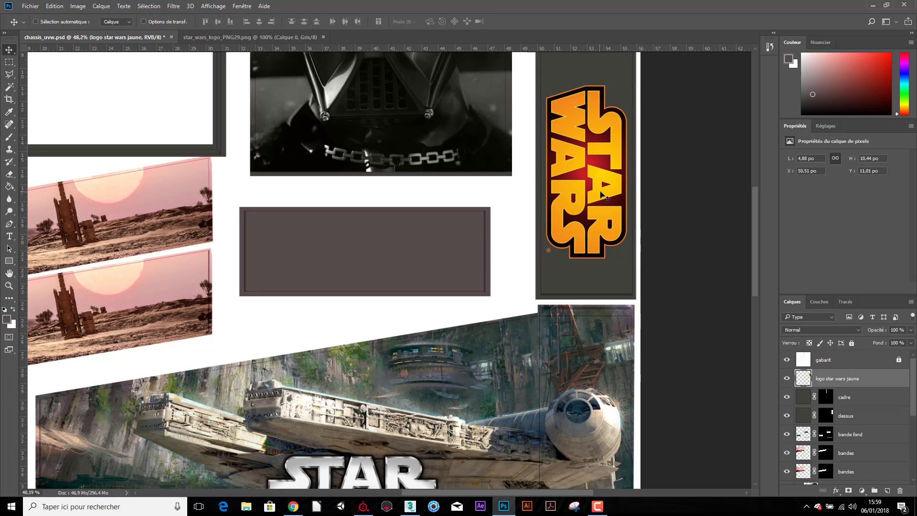
Set the logo layer's blend mode to Luminosité and fit the whole document on screen.
left_click(850, 332)
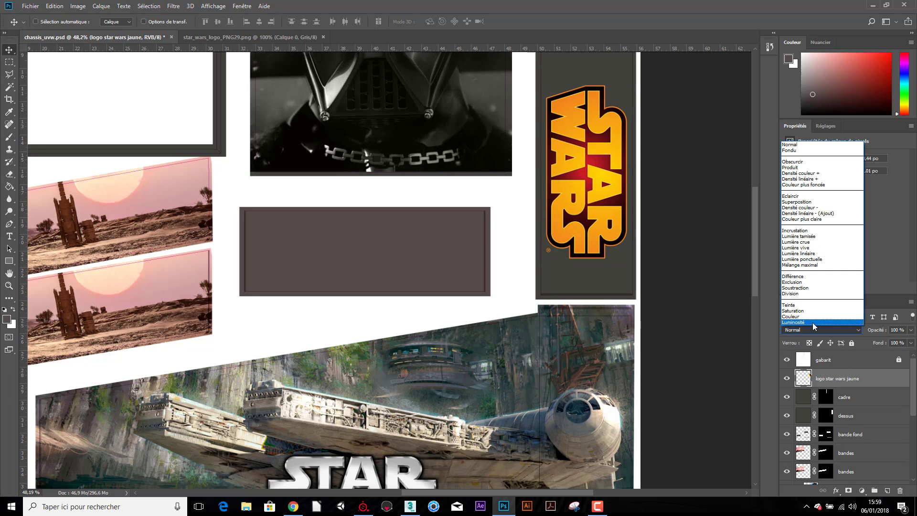
left_click(798, 323)
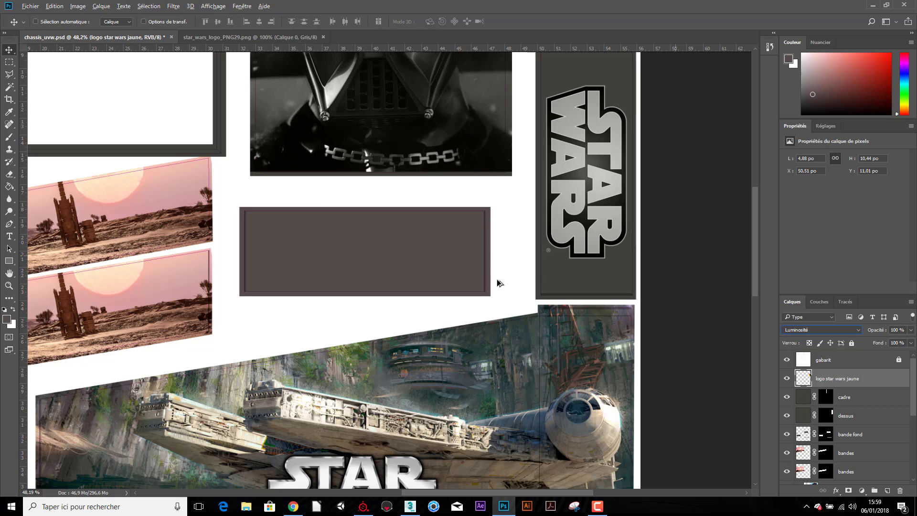
right_click(553, 248)
left_click(588, 254)
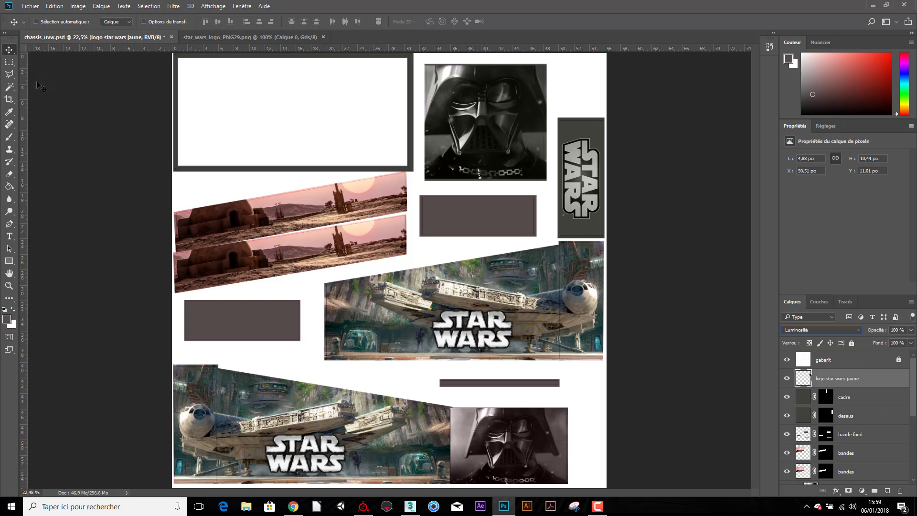
Save the document and hide the gabarit layer to reveal transparency.
left_click(30, 6)
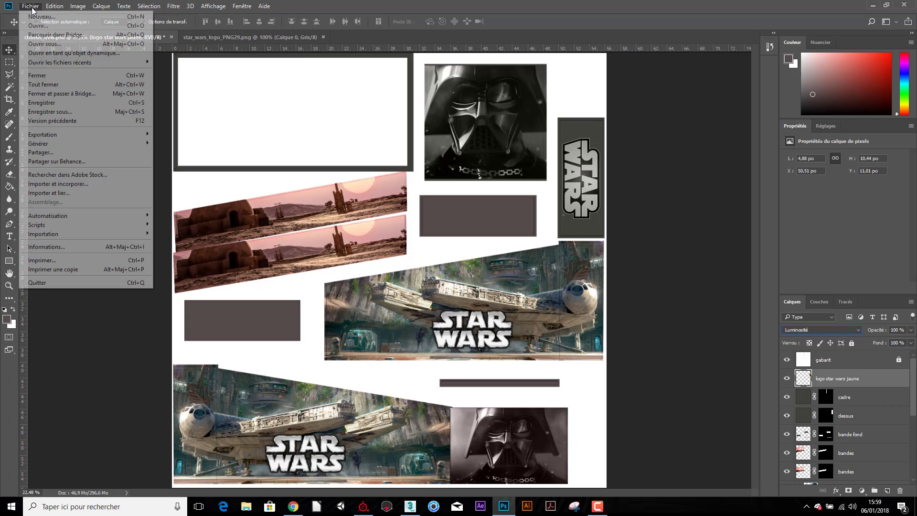
left_click(42, 102)
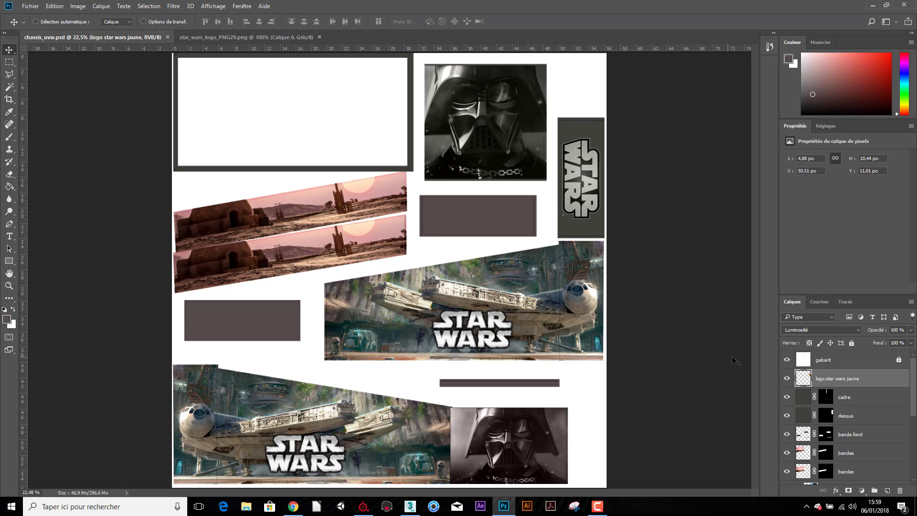
left_click(783, 360)
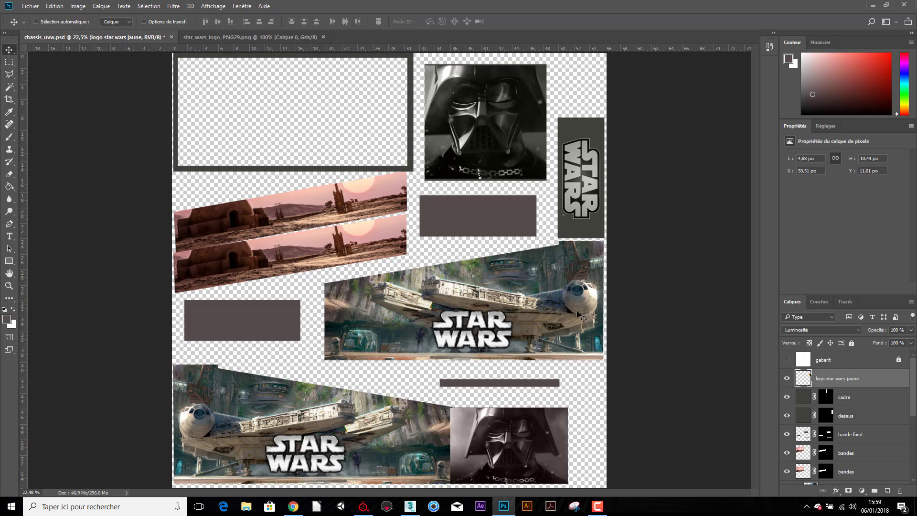
Save a JPEG copy of the texture as chassis_diff.jpg in the textures folder.
left_click(30, 6)
left_click(49, 111)
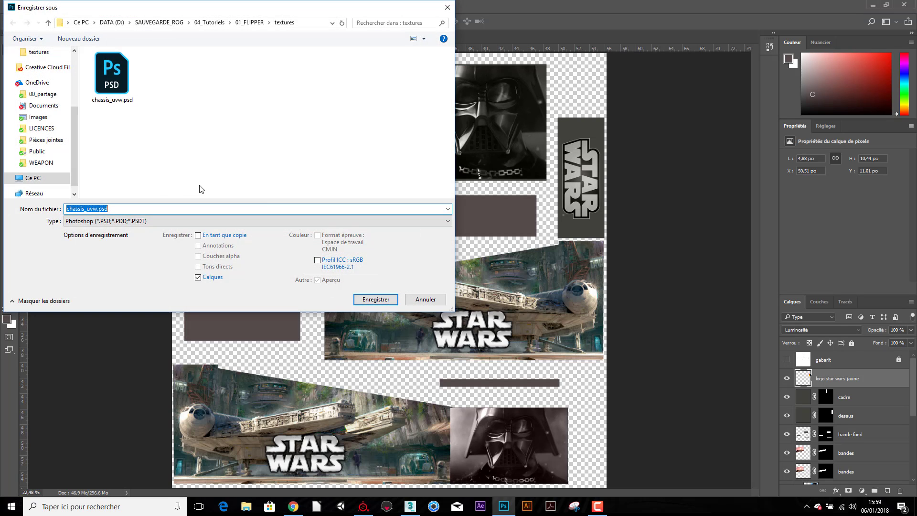
left_click(138, 220)
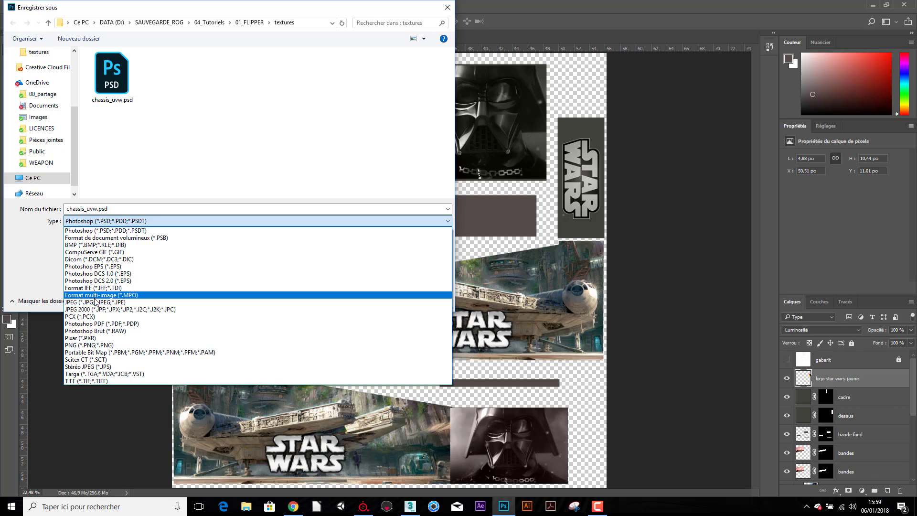
left_click(95, 302)
double_click(111, 208)
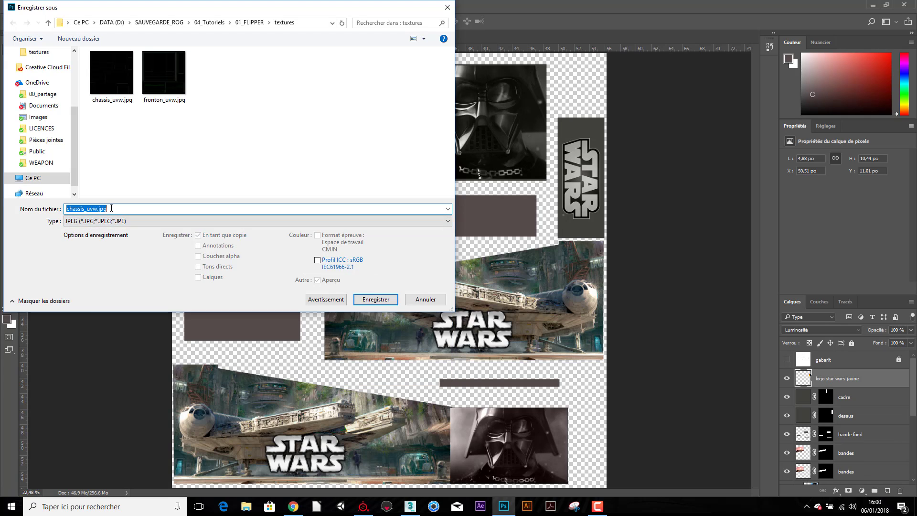
left_click(113, 208)
left_click_drag(94, 208, 84, 208)
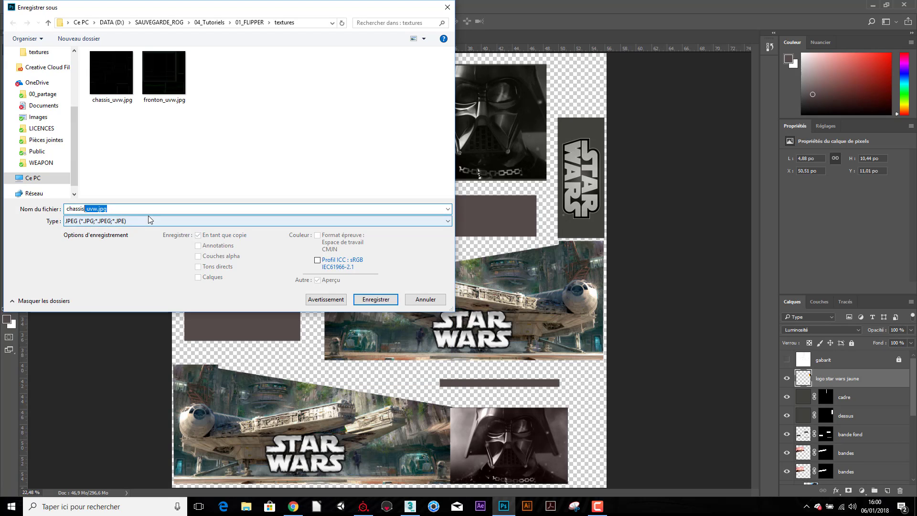
type("_")
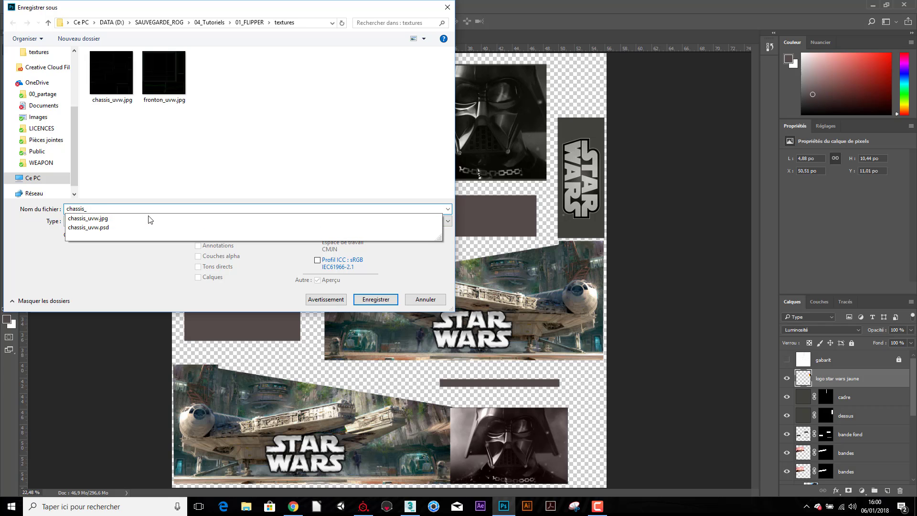
type("diff")
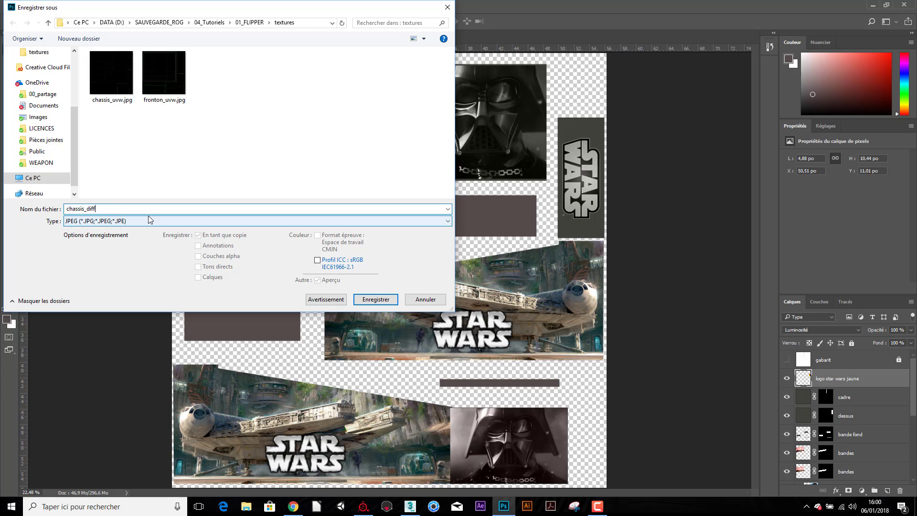
key("Return")
key("Return")
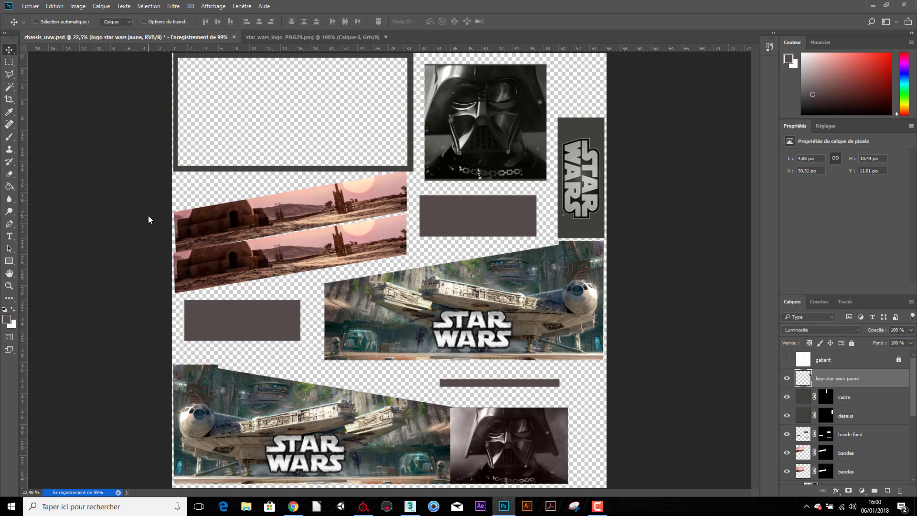
left_click(415, 509)
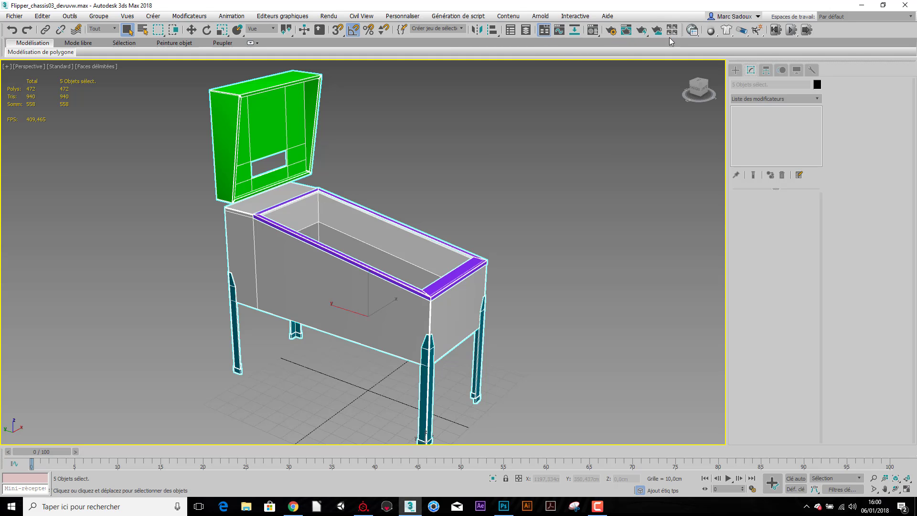
Close the MassFX tools panel in 3ds Max and bring up the Material Editor.
left_click(693, 30)
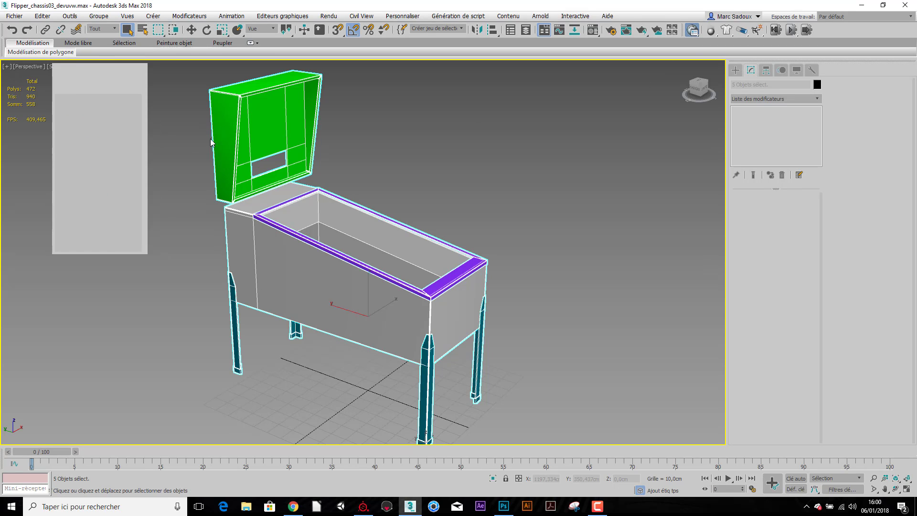
left_click(141, 59)
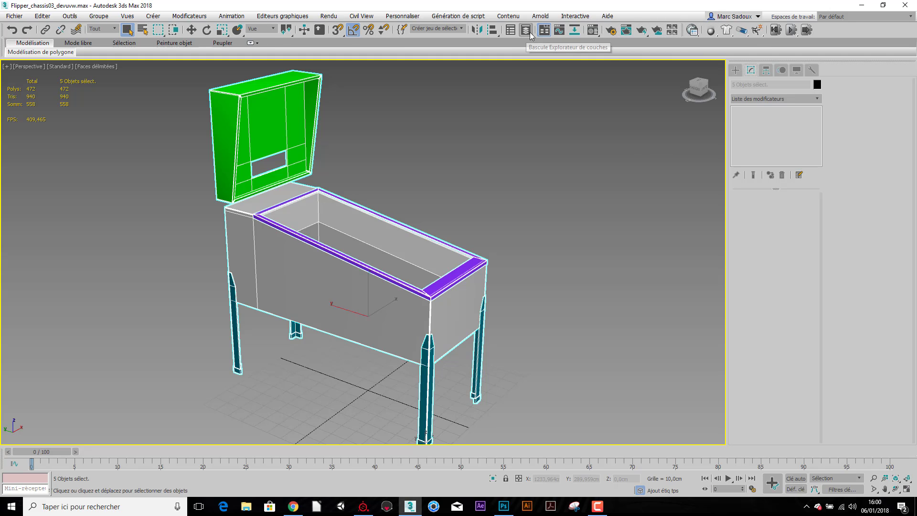
left_click(592, 30)
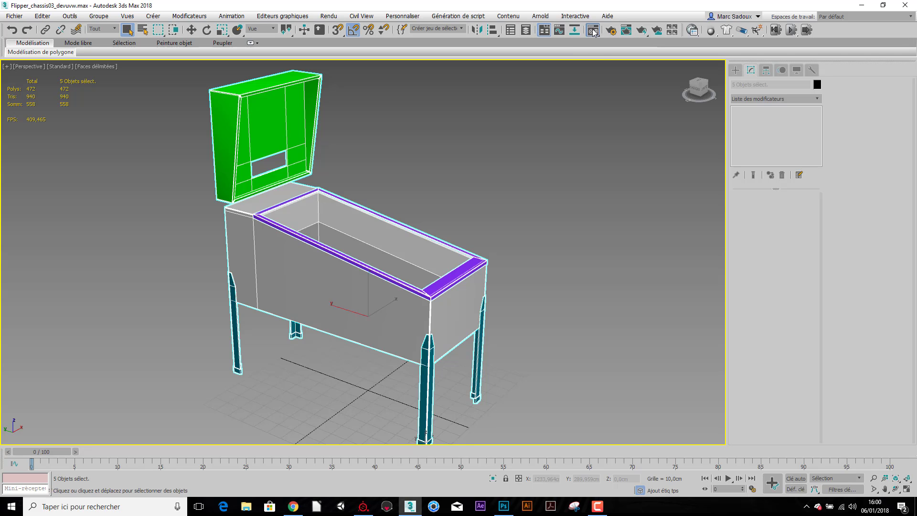
Make the chassis material active and give its diffuse colour a Bitmap map.
left_click_drag(533, 79, 615, 84)
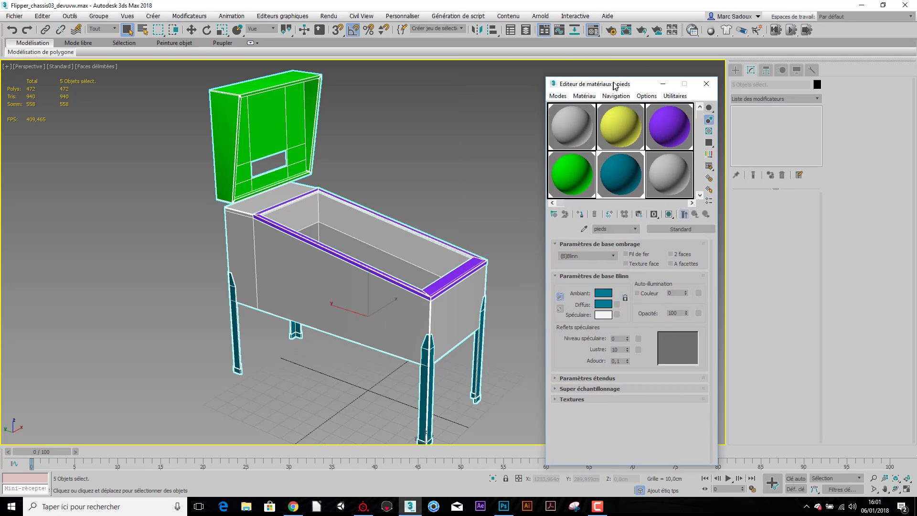
left_click(580, 123)
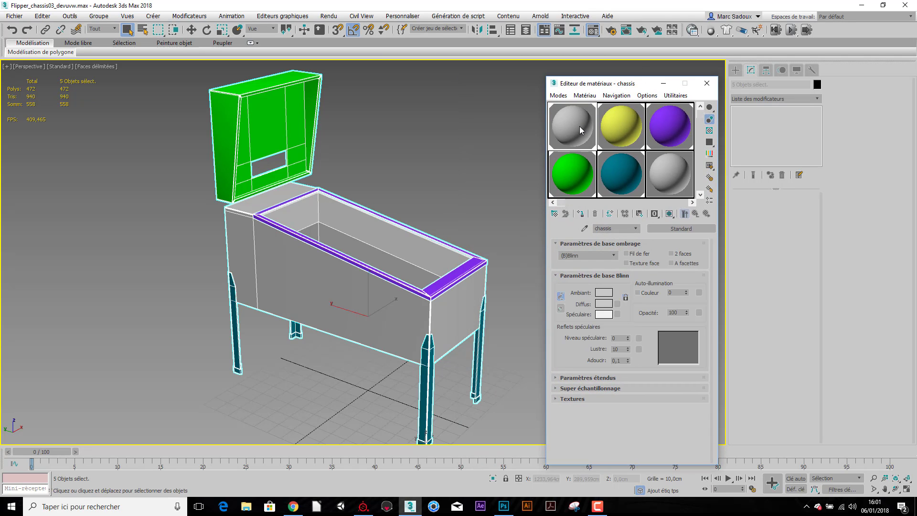
left_click(616, 306)
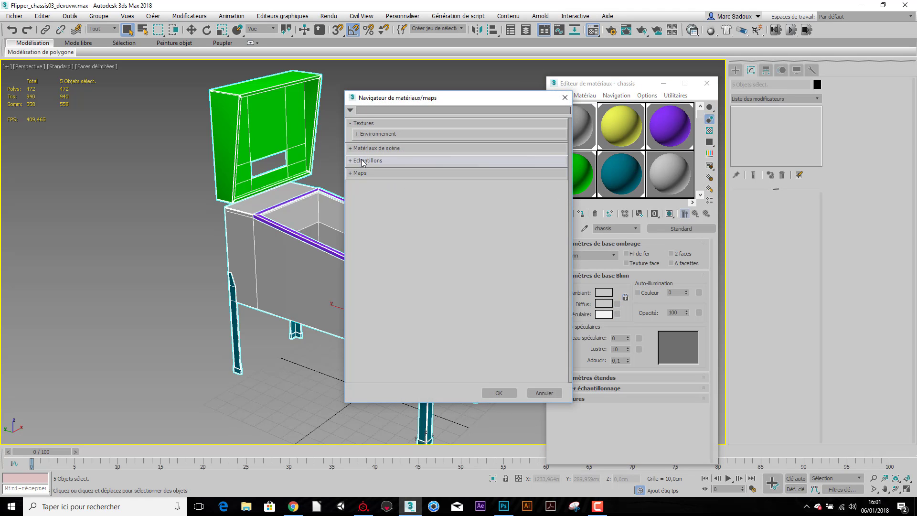
left_click(357, 173)
left_click(357, 183)
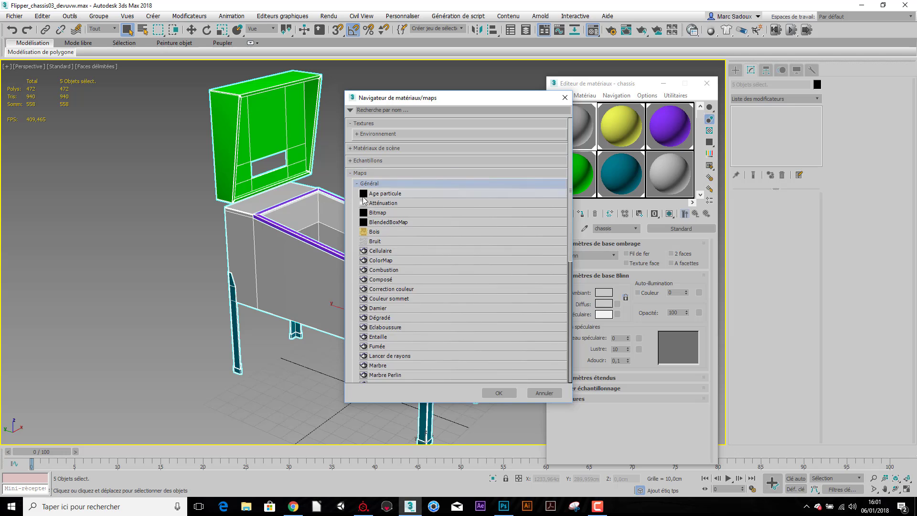
double_click(383, 213)
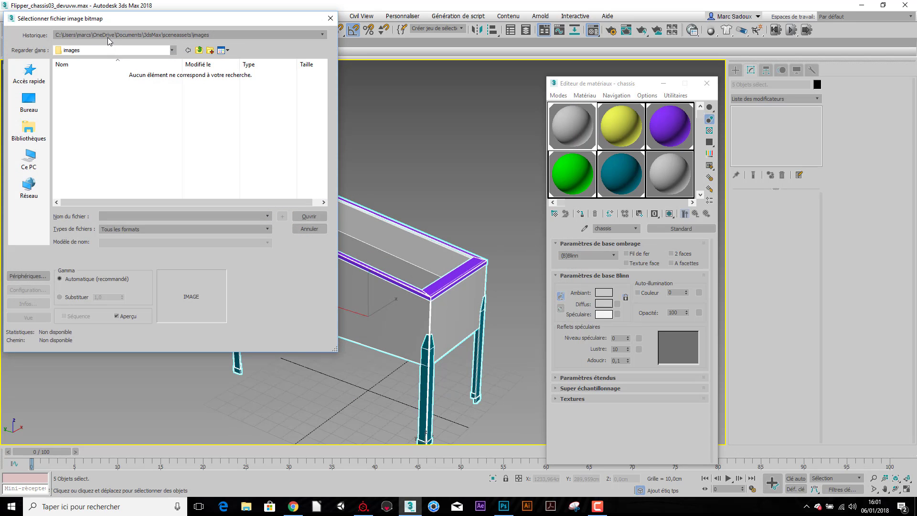
Load chassis_diff.jpg from the textures folder as the bitmap and apply the material to the chassis.
left_click(107, 37)
left_click(114, 47)
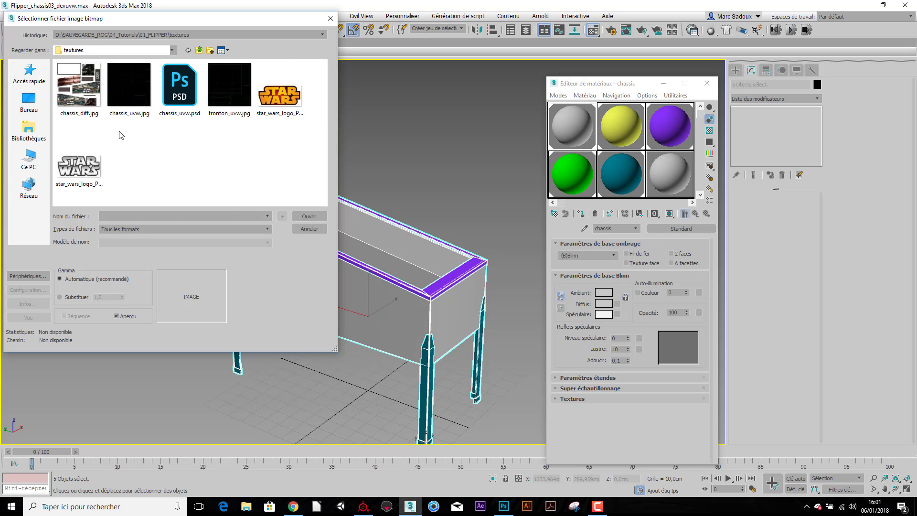
left_click(79, 86)
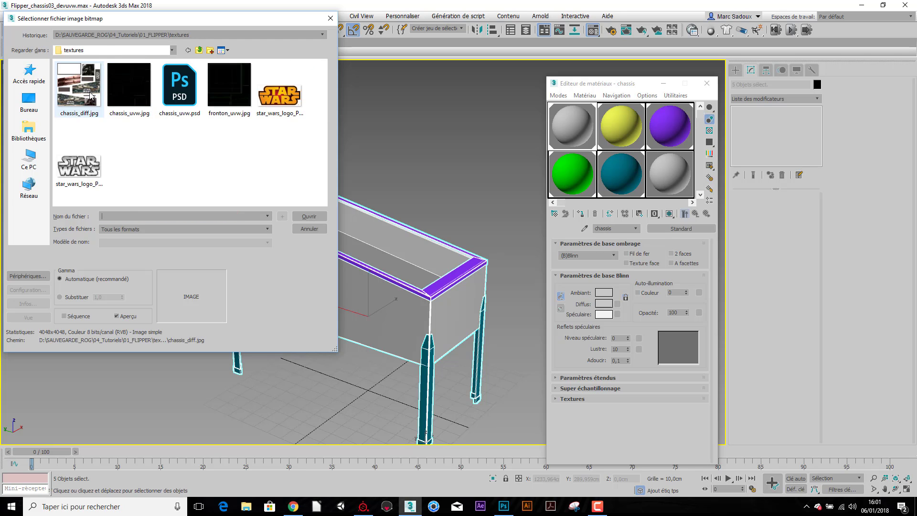
left_click(309, 218)
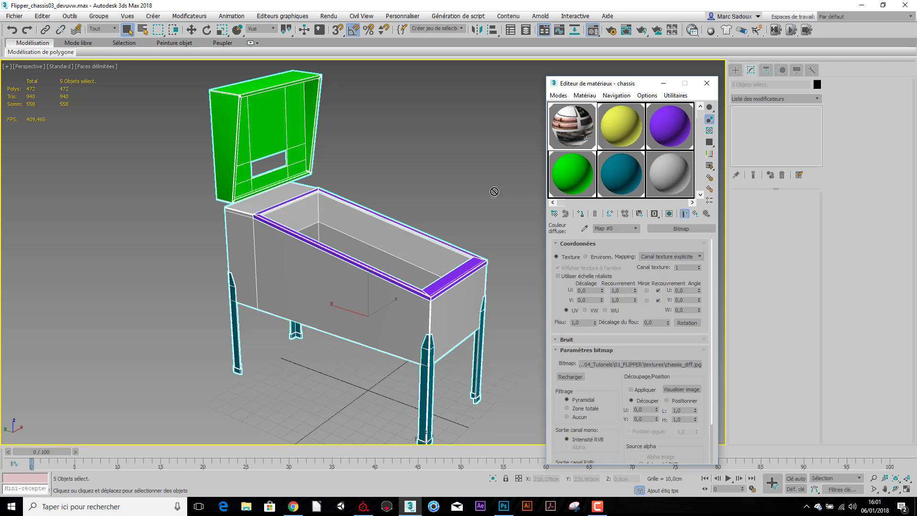
left_click_drag(494, 191, 372, 265)
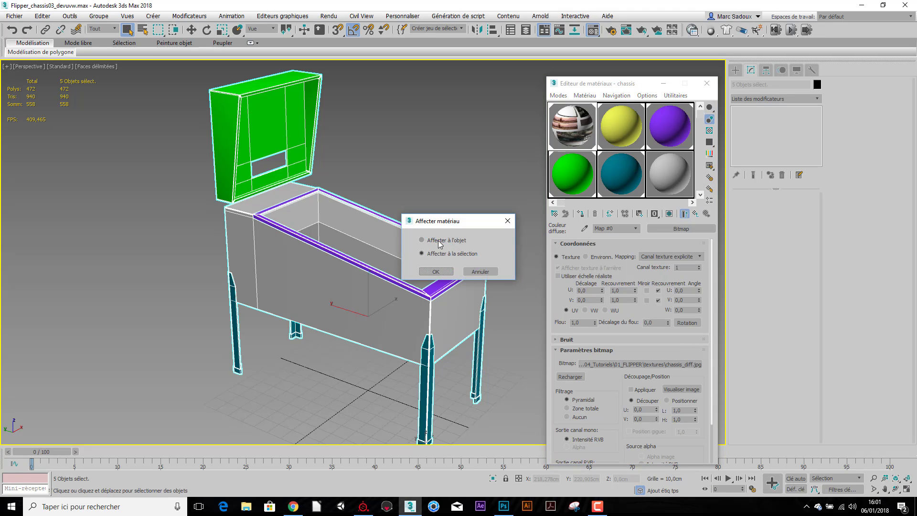
left_click(440, 271)
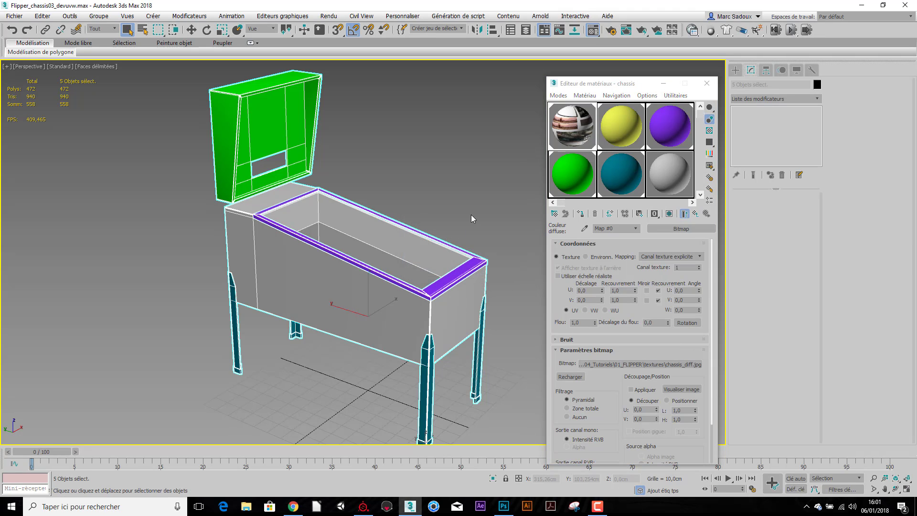
Show the chassis texture in the viewport, orbit to inspect it, and open Configurer fenêtre.
left_click(668, 214)
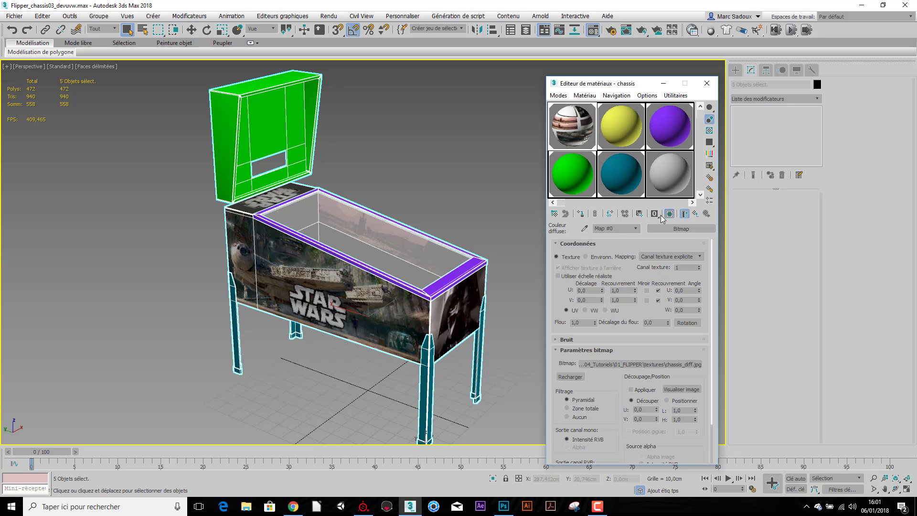
left_click(500, 200)
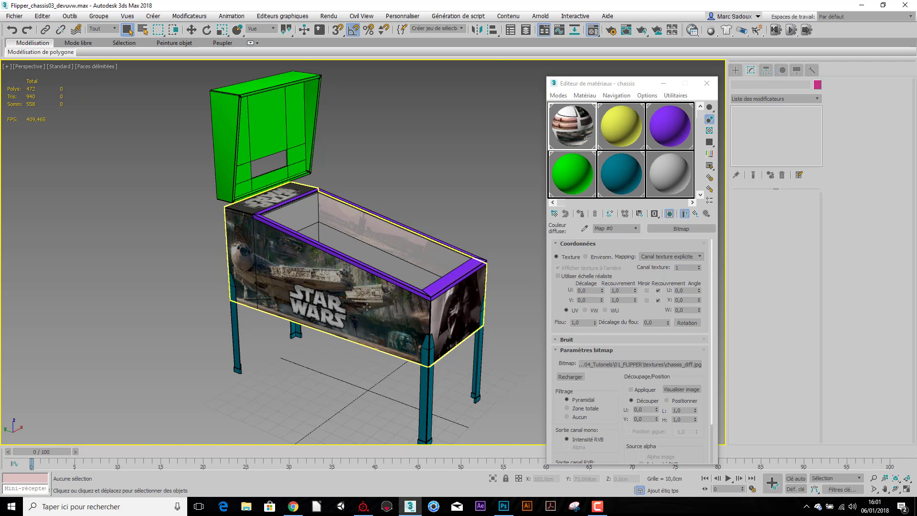
scroll(367, 306, "up", 4)
scroll(377, 325, "down", 2)
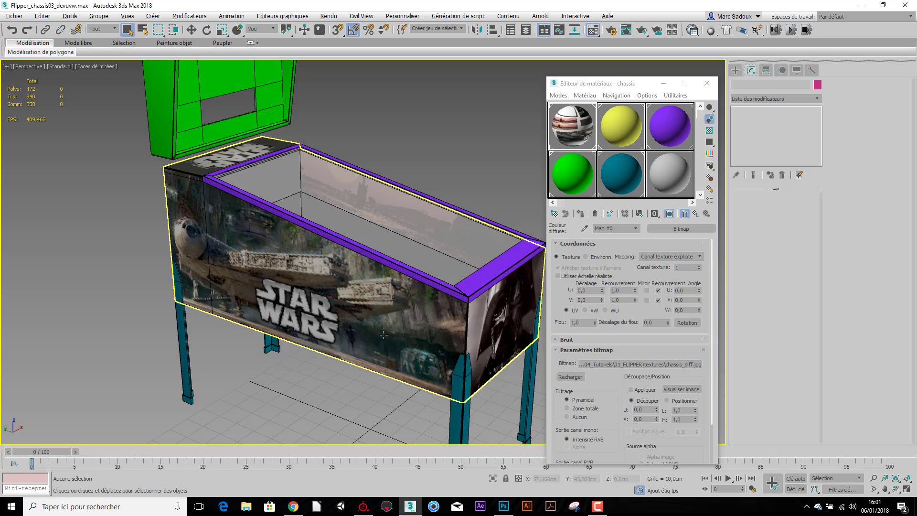
mouse_move(383, 334)
left_mouse_down()
mouse_move(217, 311)
mouse_move(303, 329)
mouse_move(381, 325)
mouse_move(377, 334)
left_mouse_up()
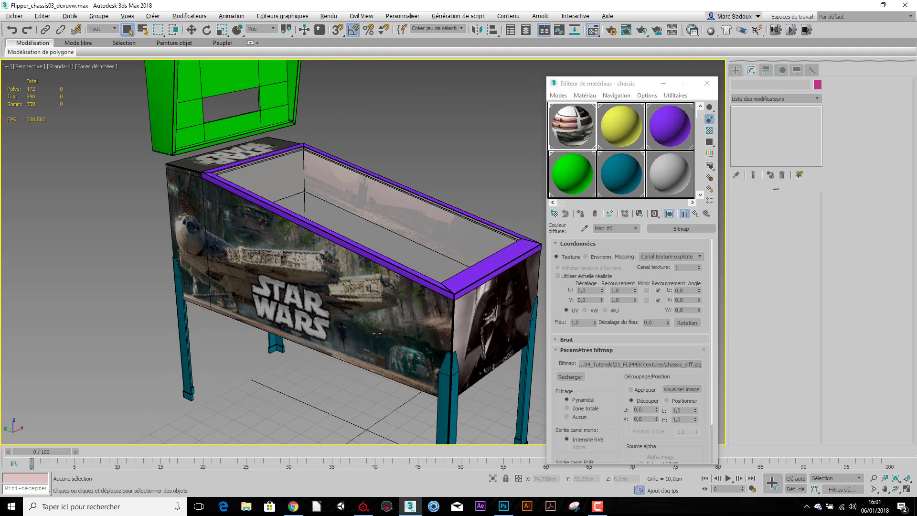
left_click(7, 67)
left_click(55, 177)
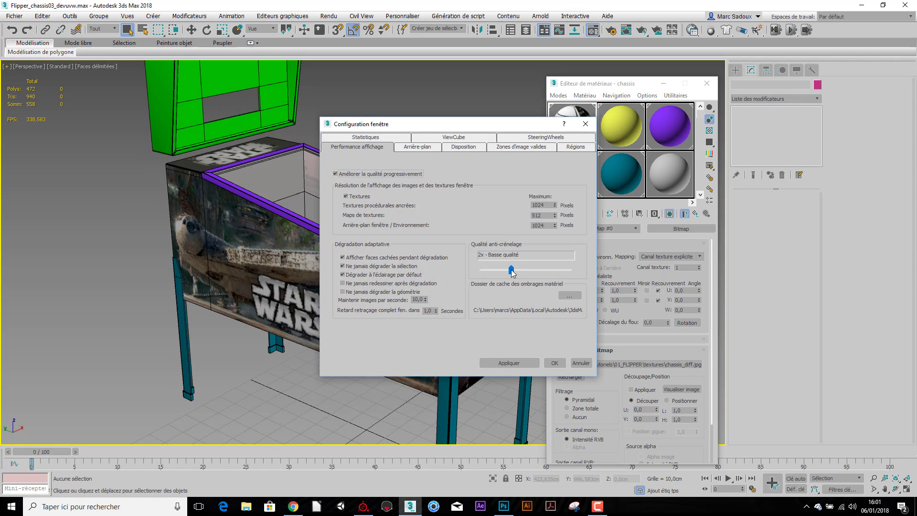
Set viewport anti-aliasing to 8x and texture and background resolution to 2048, then apply.
left_click_drag(513, 275, 567, 285)
left_click_drag(549, 225, 515, 224)
type("20")
type("48")
left_click(524, 361)
left_click(545, 215)
type("2048")
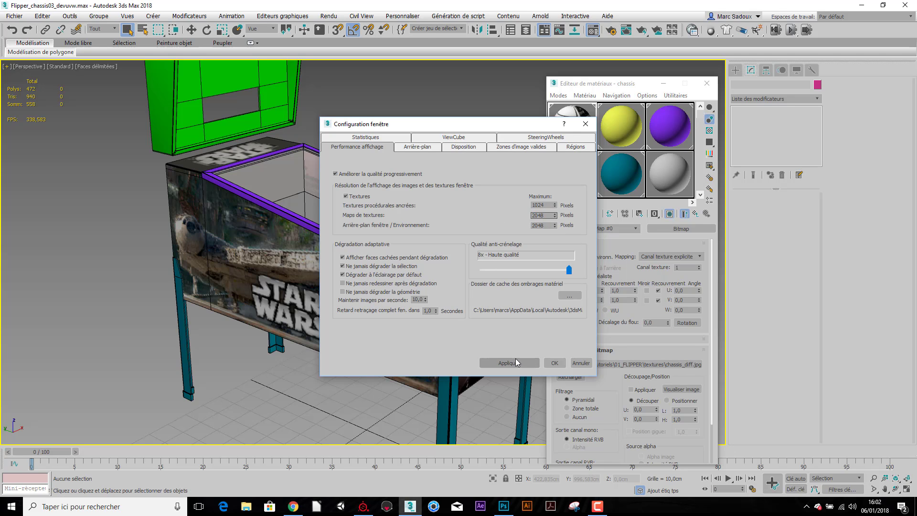
left_click(516, 363)
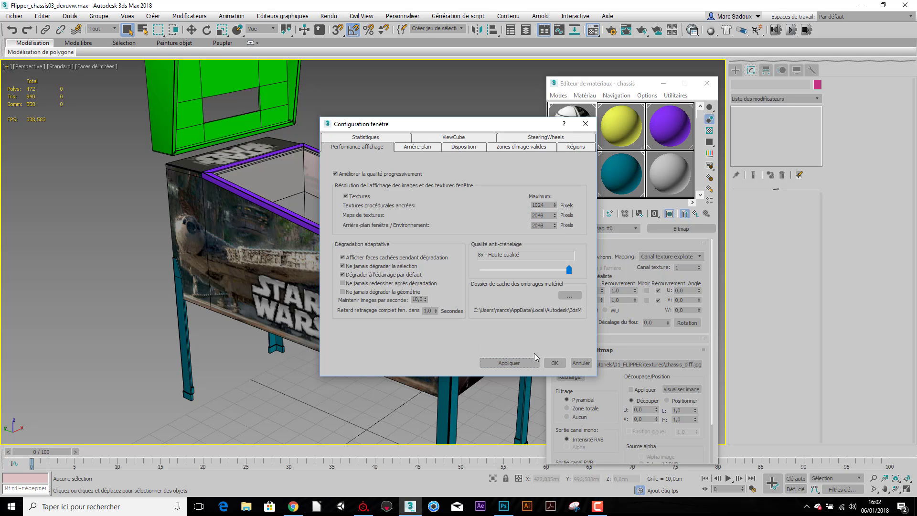
left_click(554, 362)
Reload the chassis bitmap at the higher resolution and turn off edged faces with F4.
scroll(311, 271, "up", 5)
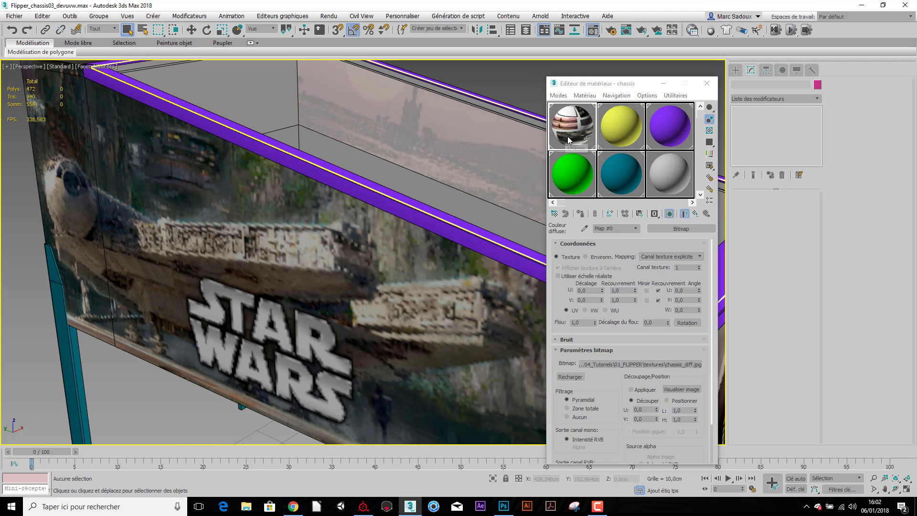
left_click(585, 377)
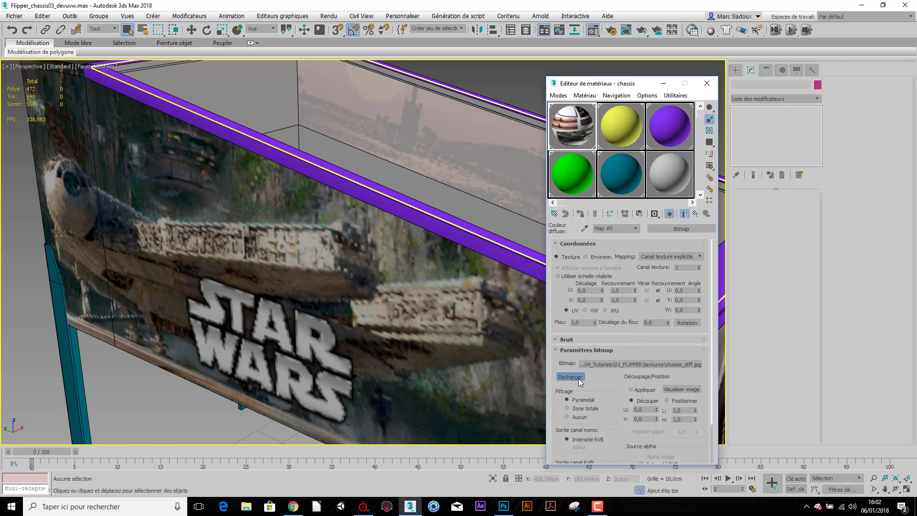
scroll(375, 314, "down", 5)
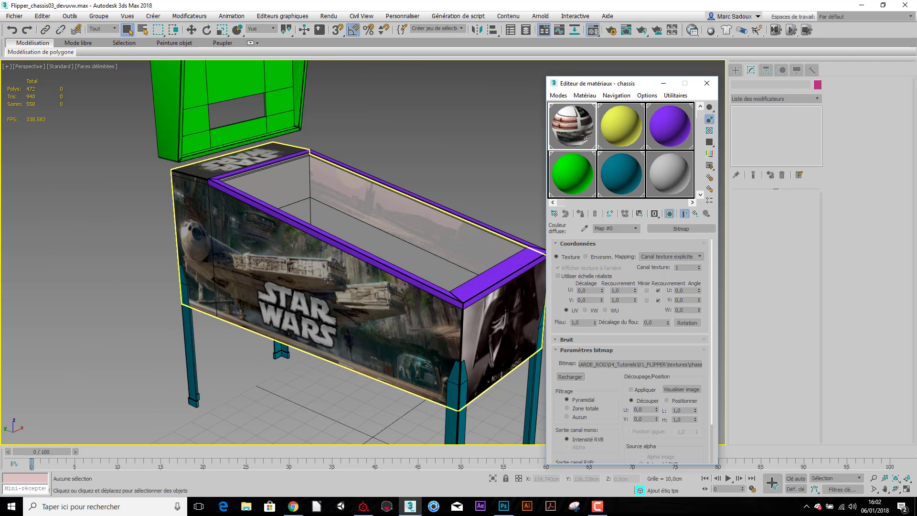
key("F4")
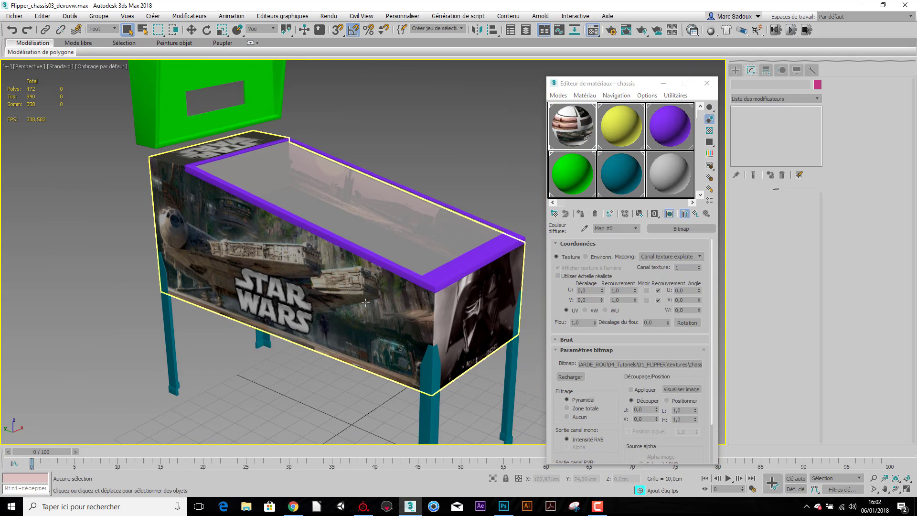
Orbit around the chassis to check the Vader front and Millennium Falcon side artwork.
mouse_move(365, 303)
left_mouse_down()
mouse_move(381, 263)
mouse_move(265, 268)
mouse_move(454, 298)
mouse_move(487, 293)
left_mouse_up()
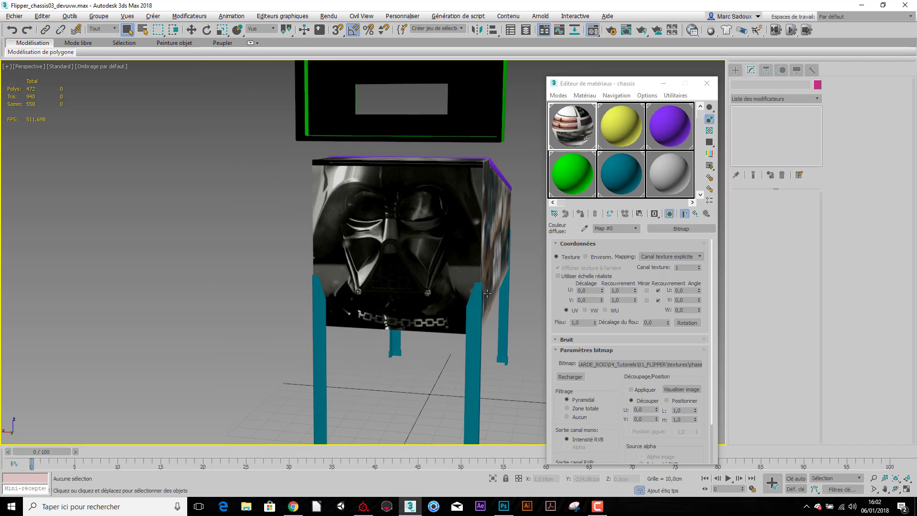
scroll(436, 164, "up", 3)
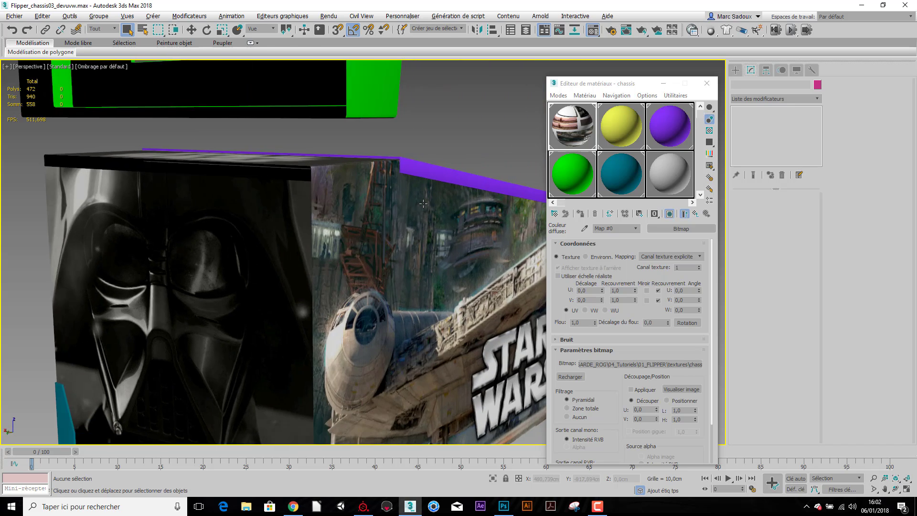
mouse_move(482, 171)
left_mouse_down()
mouse_move(379, 205)
mouse_move(234, 203)
mouse_move(329, 214)
mouse_move(356, 267)
left_mouse_up()
scroll(330, 214, "down", 3)
scroll(344, 216, "down", 3)
scroll(361, 220, "up", 2)
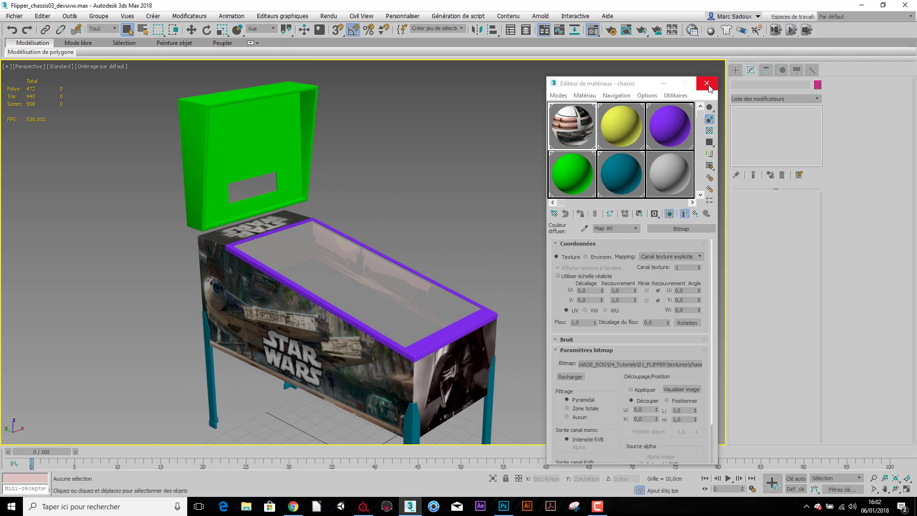
Close the Material Editor and save the Star Wars–textured pinball scene with Fichier > Enregistrer.
left_click(709, 86)
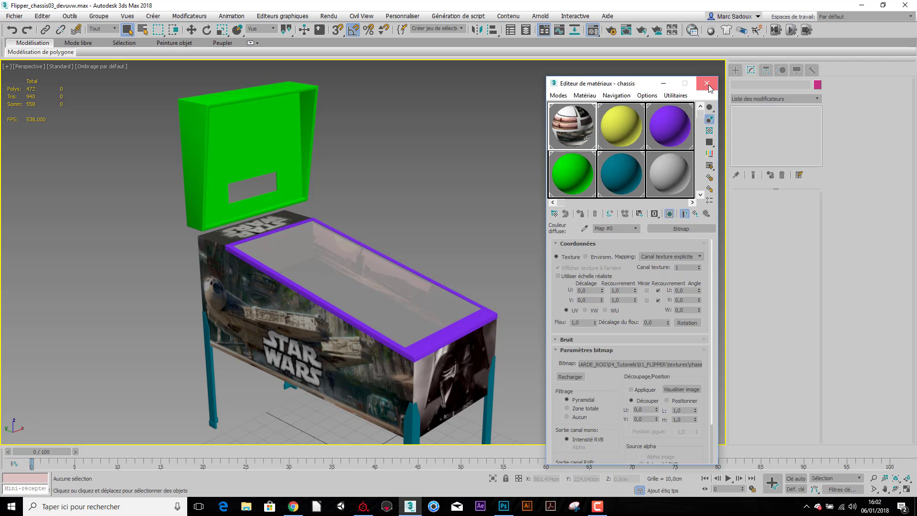
left_click(708, 85)
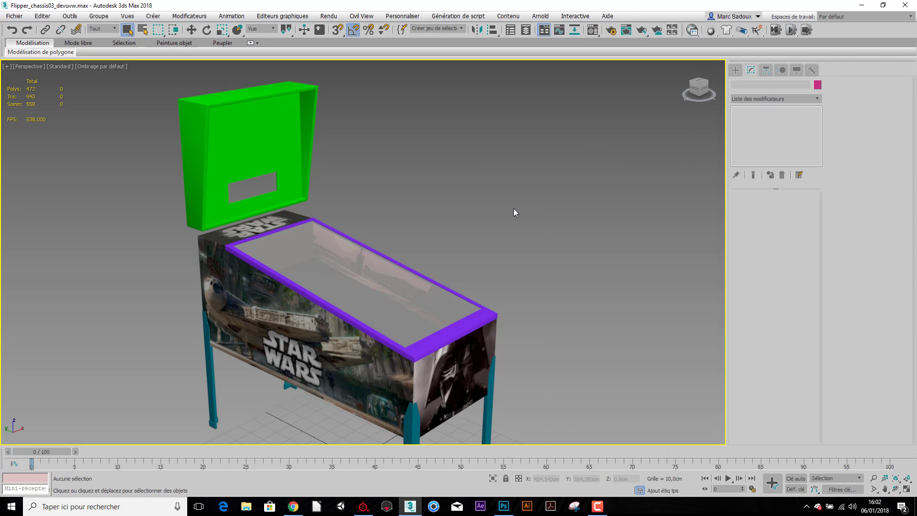
left_click(23, 18)
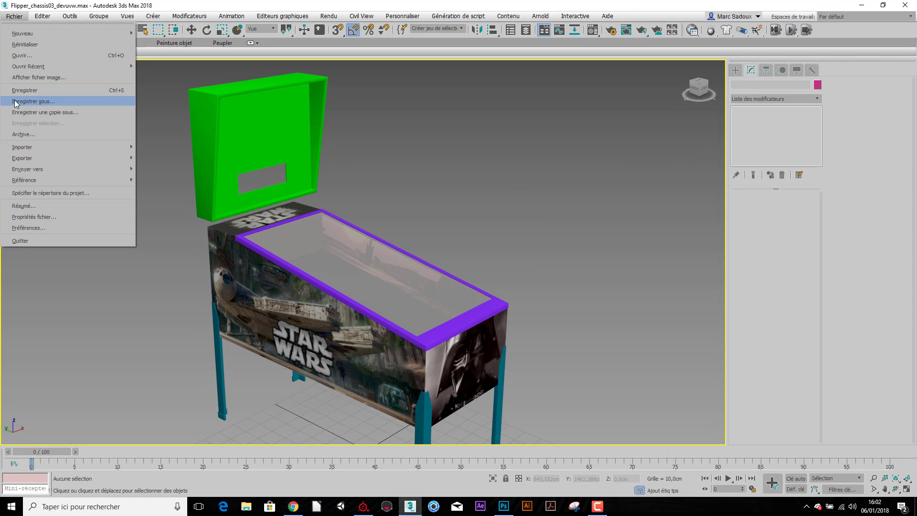
left_click(31, 92)
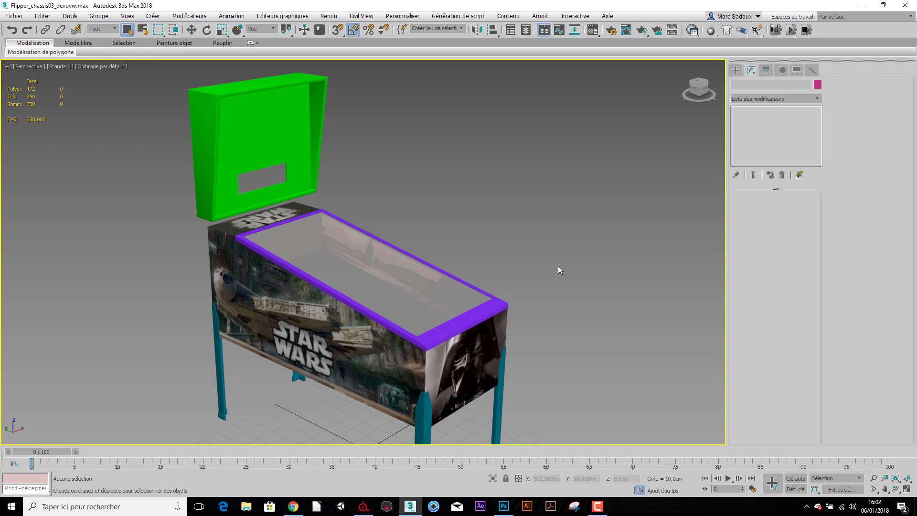